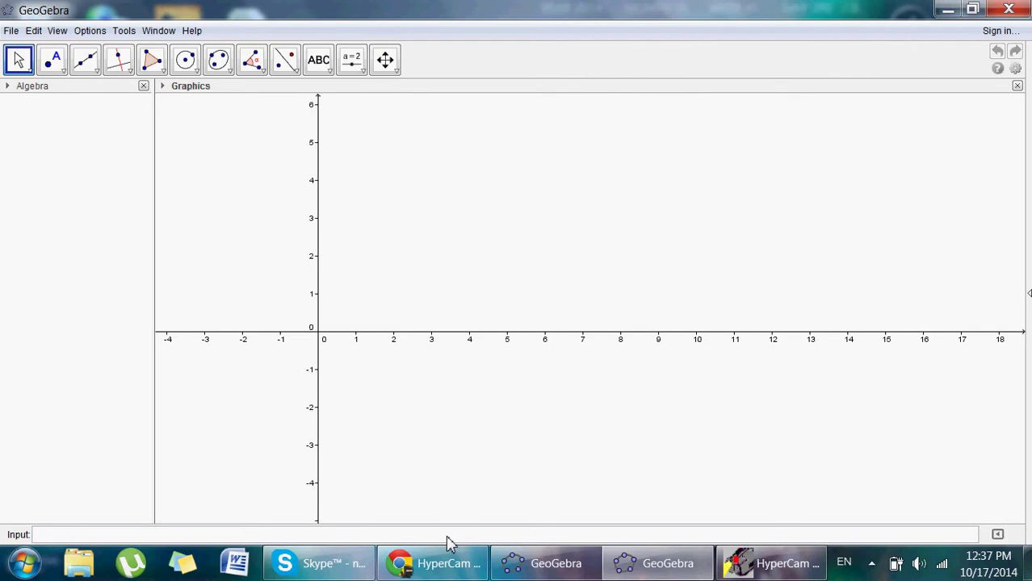
Step: Close the extra GeoGebra window without saving its changes
mouse_move(458, 561)
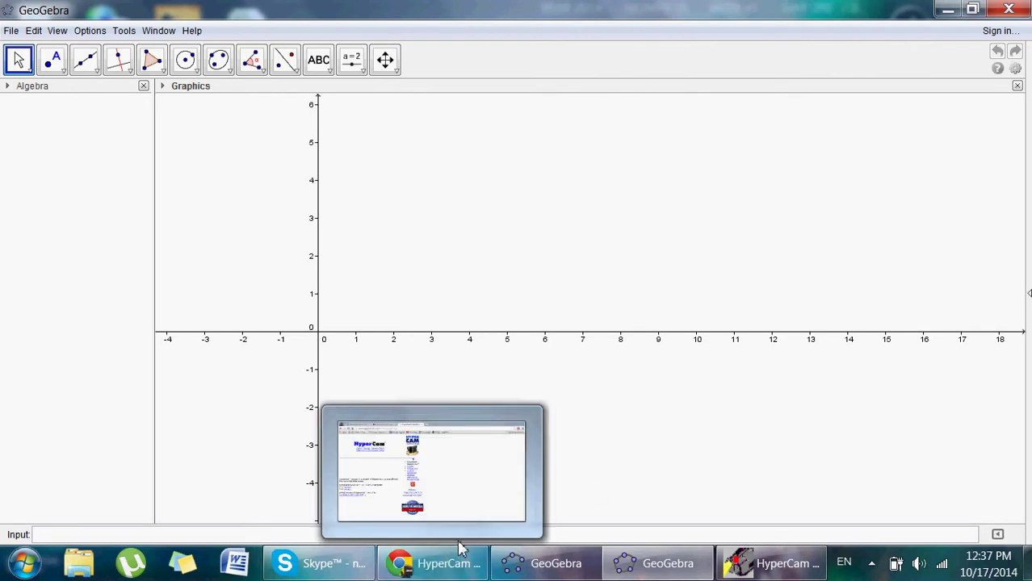
right_click(594, 565)
left_click(564, 521)
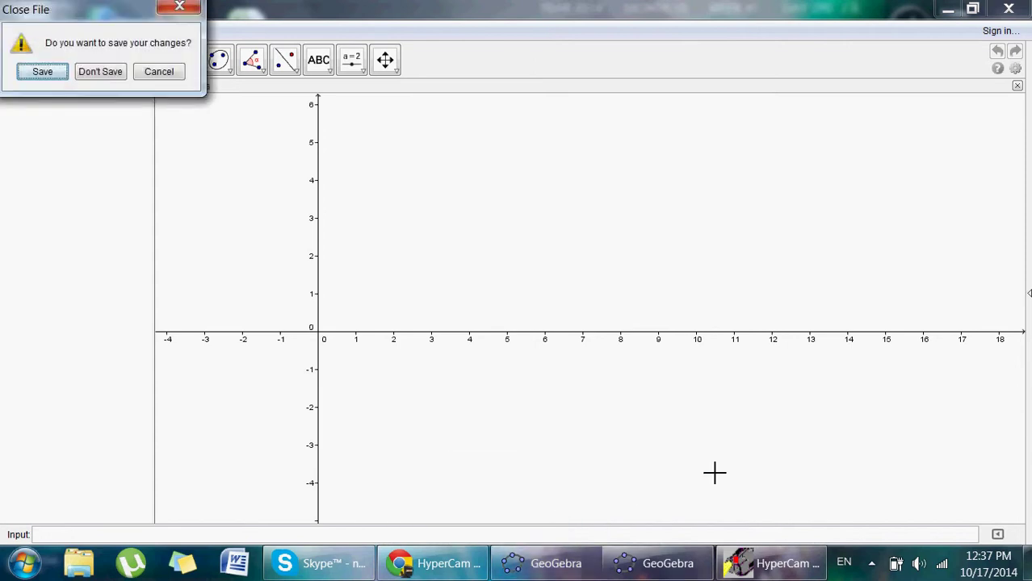
left_click(95, 71)
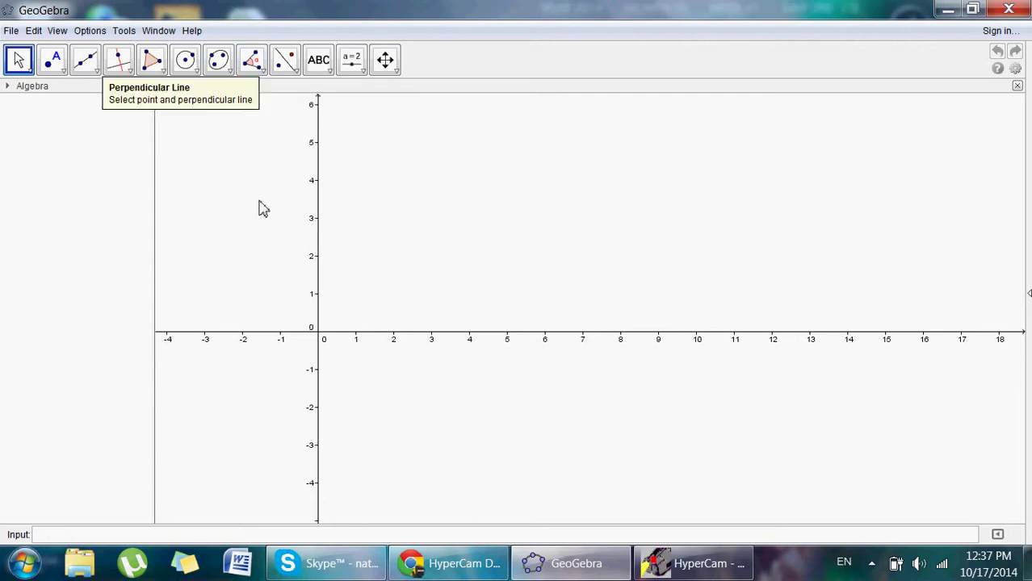
Step: Plot ten free points scattered across the coordinate plane with the Point tool
left_click(54, 62)
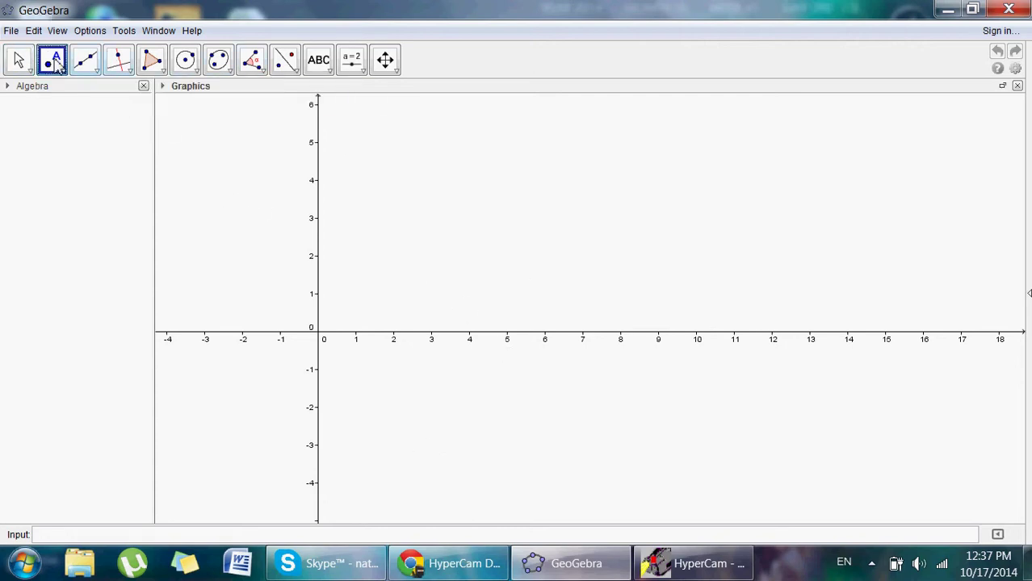
left_click(415, 189)
left_click(587, 200)
left_click(427, 434)
left_click(216, 255)
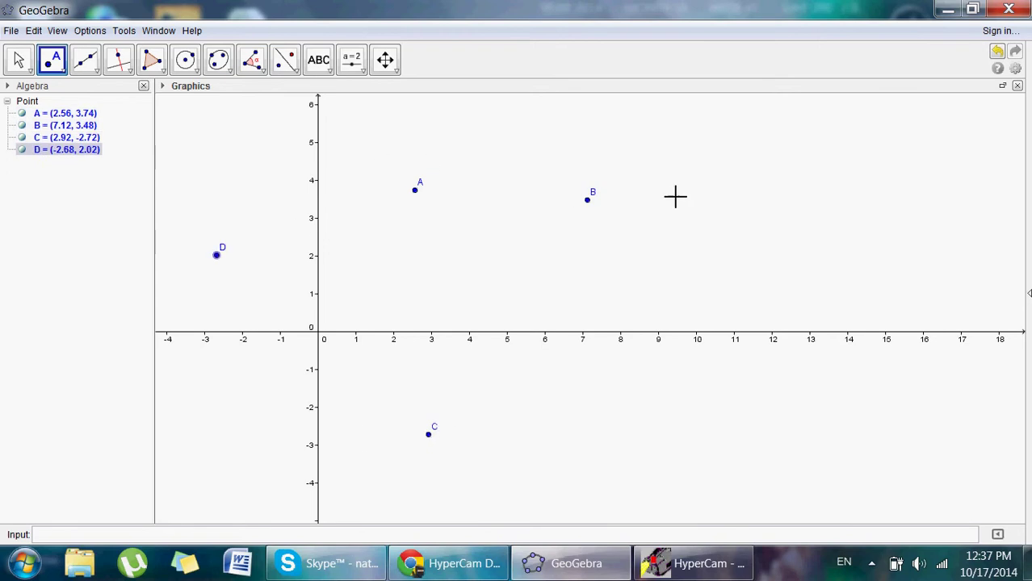
left_click(925, 359)
left_click(654, 432)
left_click(591, 302)
left_click(636, 229)
left_click(808, 190)
left_click(720, 271)
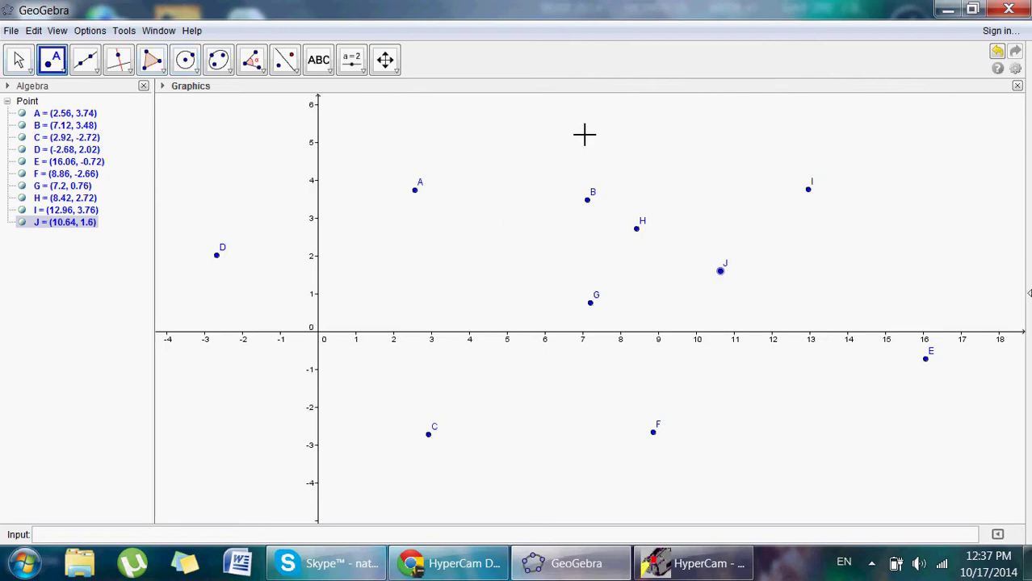
Step: Undo all ten plotted points to empty the coordinate plane
key("ctrl+z")
key("ctrl+z")
key("ctrl+z")
key("ctrl+z")
key("ctrl+z")
key("ctrl+z")
key("ctrl+z")
key("ctrl+z")
key("ctrl+z")
key("ctrl+z")
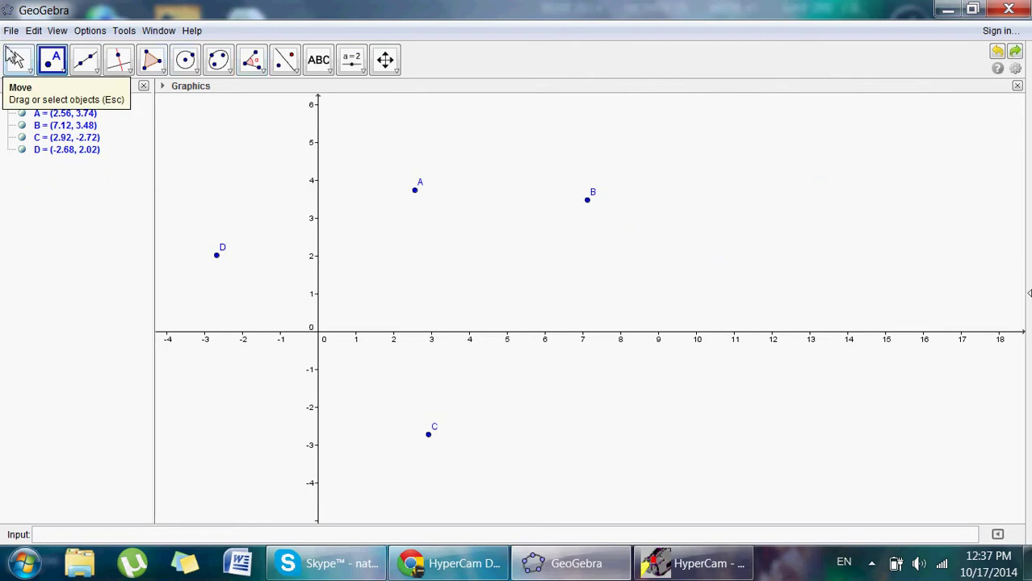
Step: Switch to Chrome, look through the GeoGebra Basic Skills Checklist for the required skills, and return to GeoGebra
left_click(449, 563)
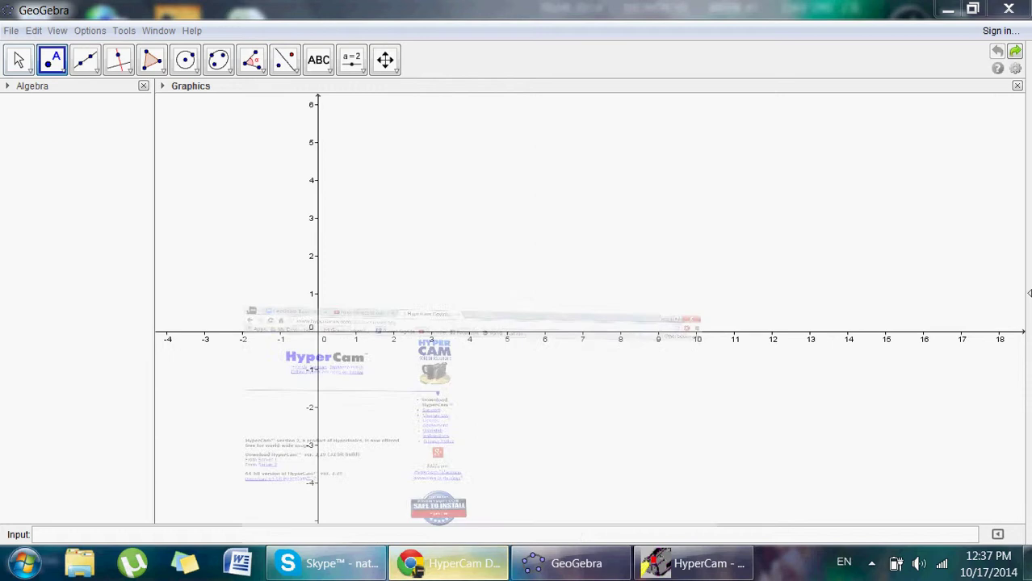
left_click(113, 9)
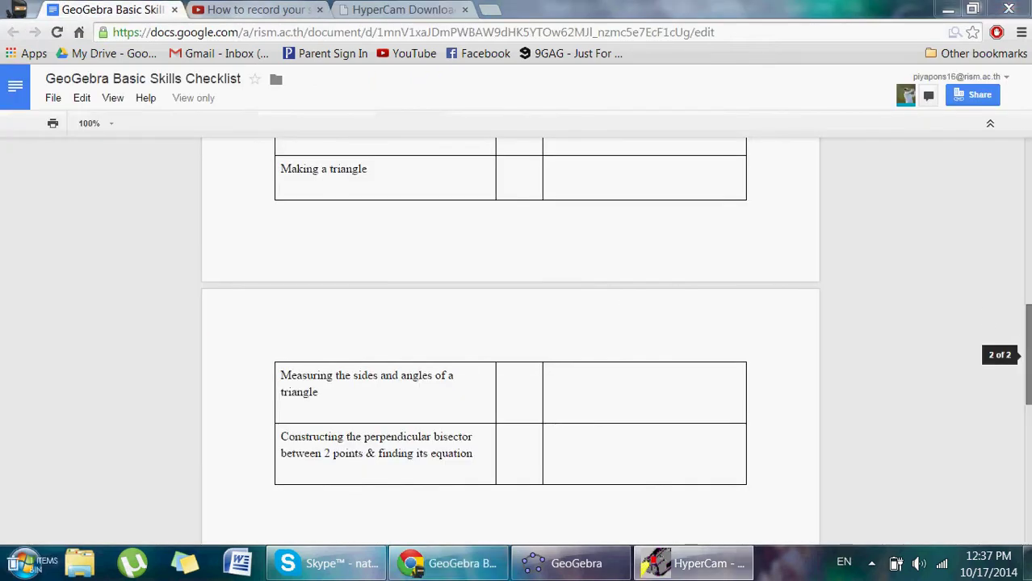
left_click_drag(1028, 348, 1029, 213)
left_click(692, 564)
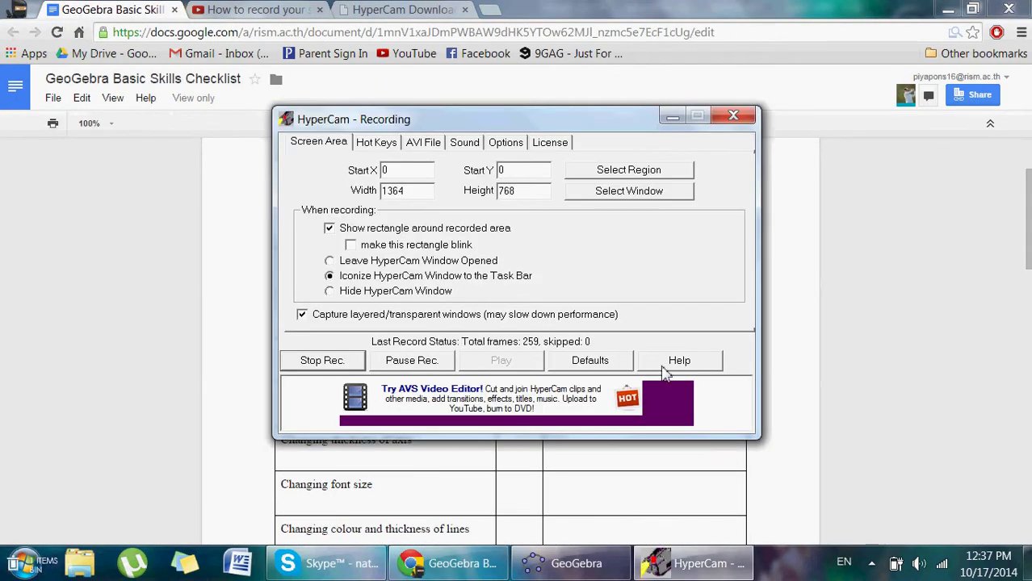
left_click(393, 529)
left_click(570, 564)
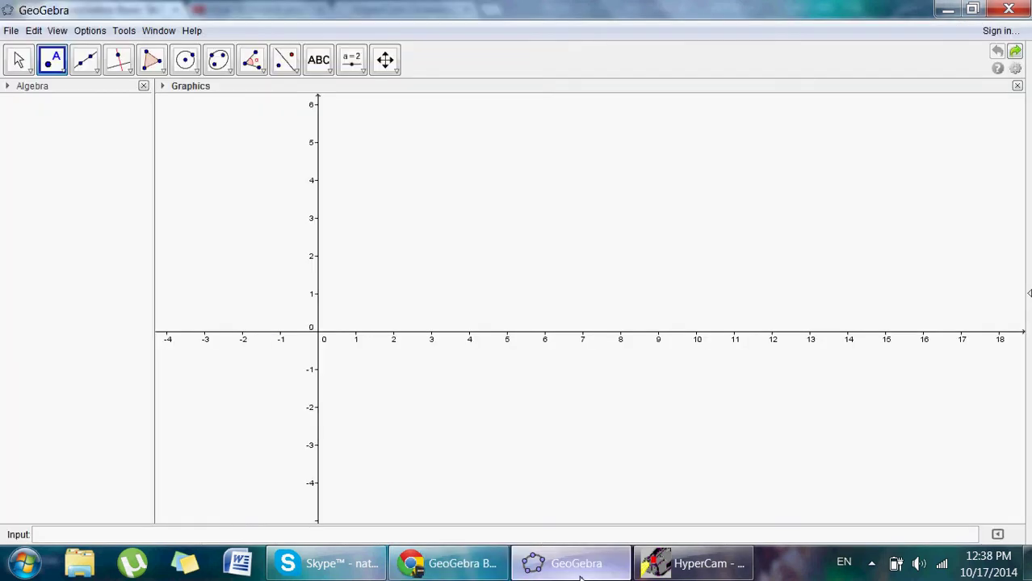
Step: Plot two free points at about (5.44, -0.78) and (1.58, 1.88), and undo both
left_click(524, 360)
left_click(377, 261)
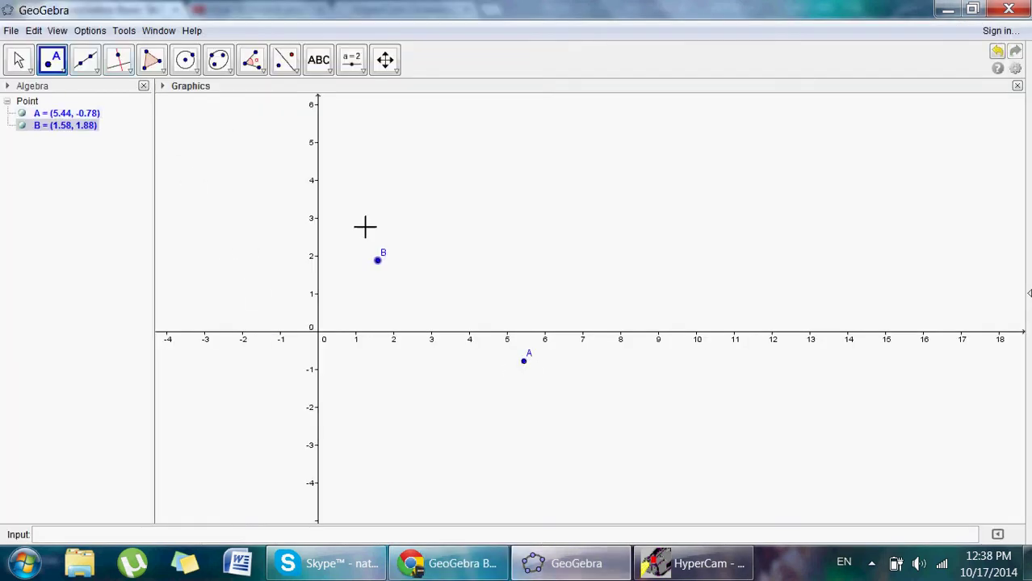
key("ctrl+z")
key("ctrl+z")
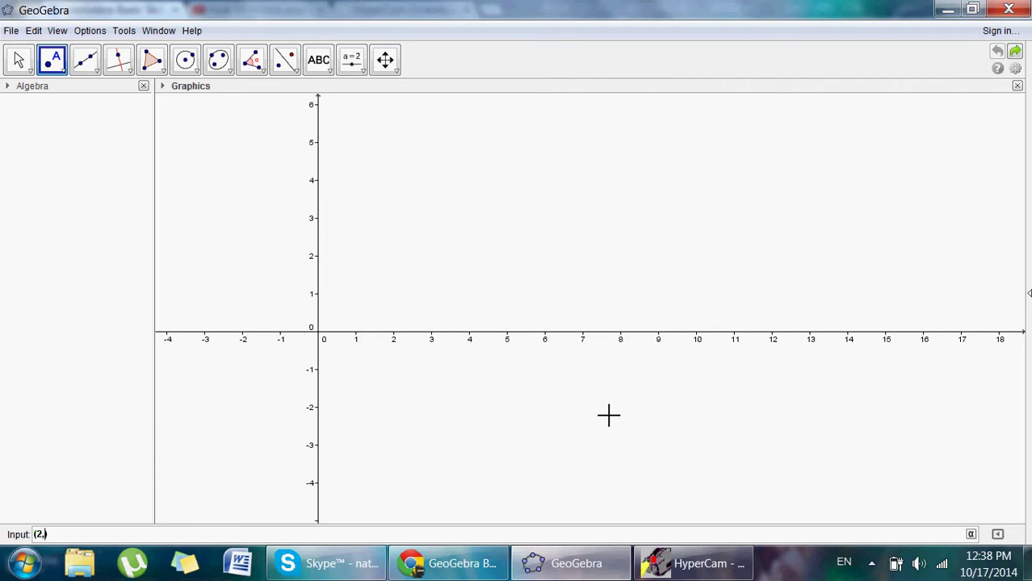
Step: Plot three points by entering their coordinates (2,4), (5,6) and (7,8)
key("Return")
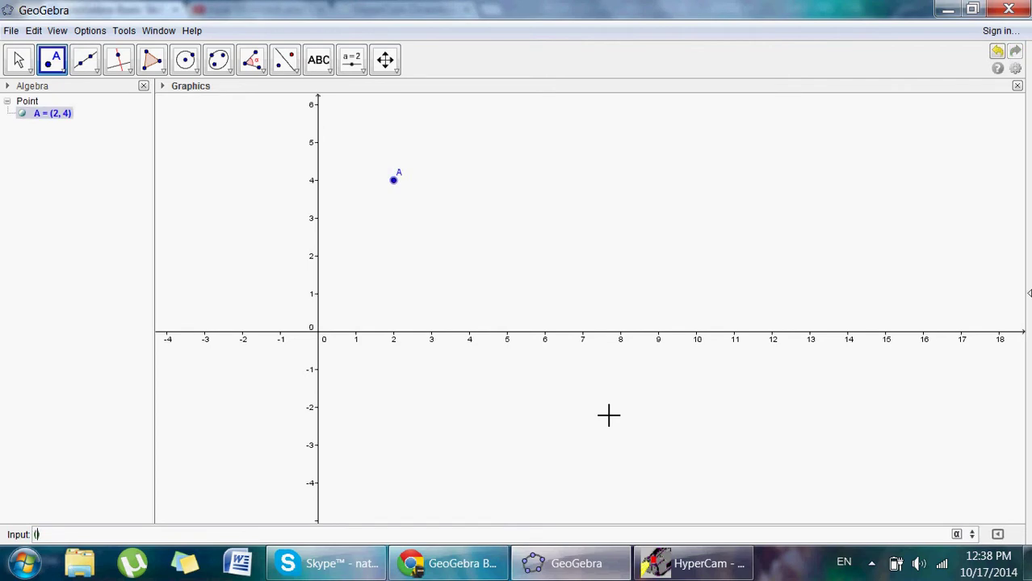
type("(5,6")
key("Return")
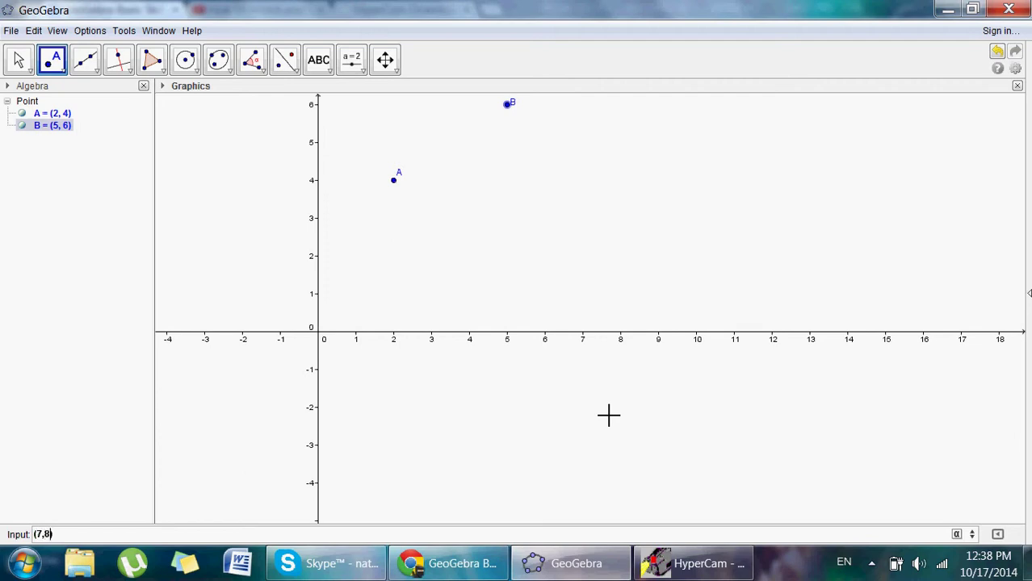
key("Return")
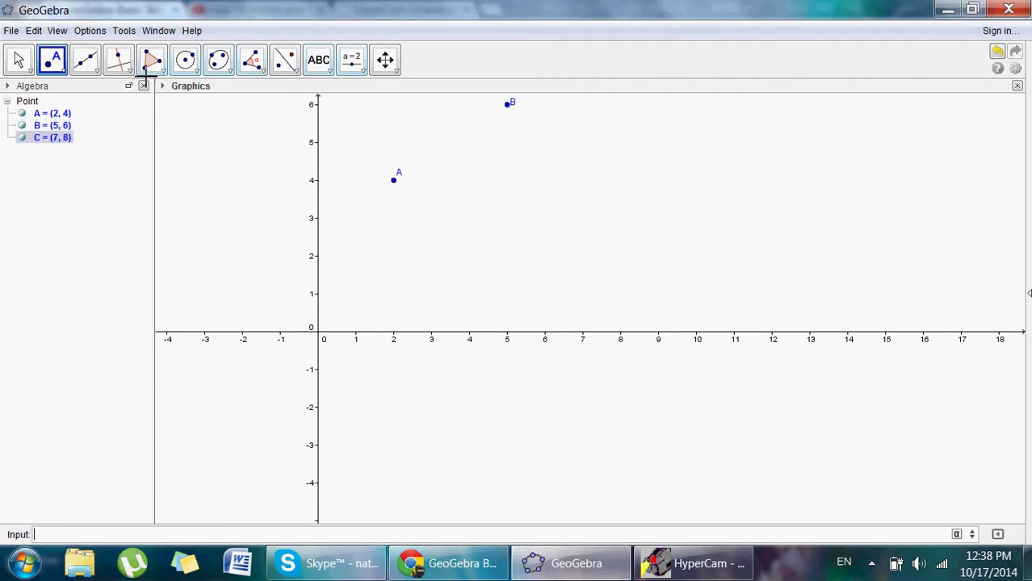
Step: Undo the three points entered by coordinates and return to the Move tool
left_click(218, 61)
key("ctrl+z")
key("ctrl+z")
key("ctrl+z")
left_click(218, 63)
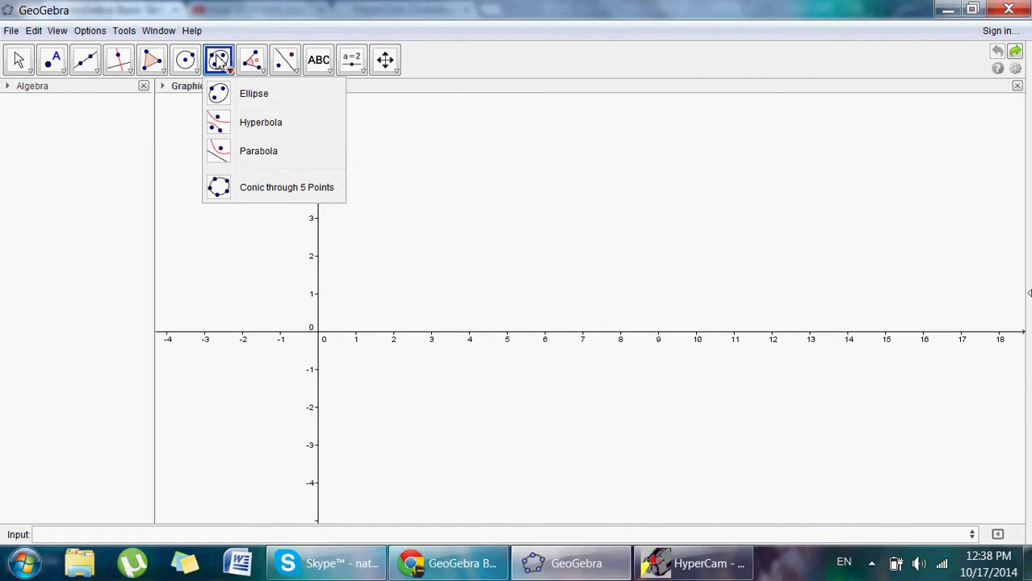
left_click(23, 64)
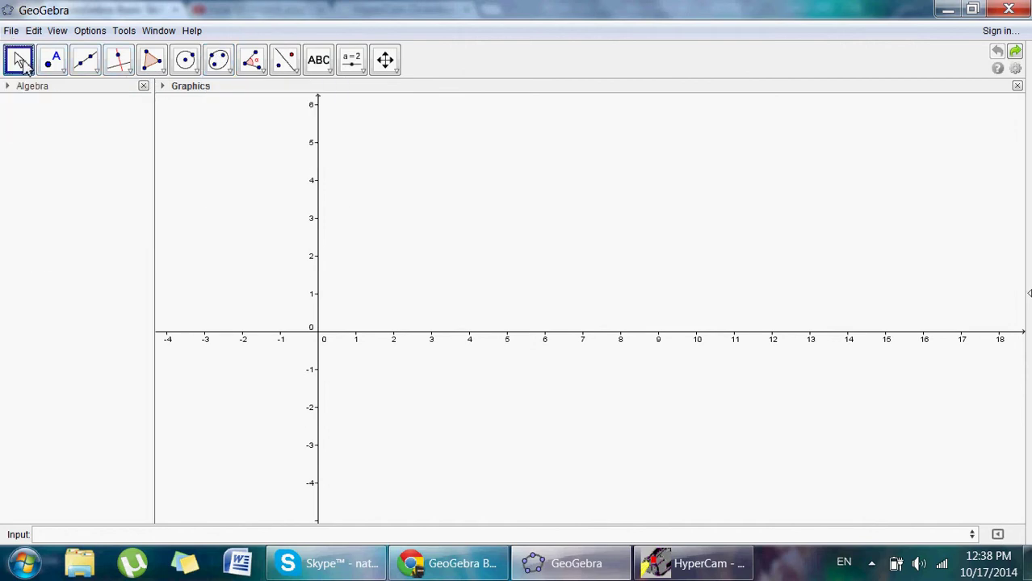
left_click_drag(552, 304, 536, 564)
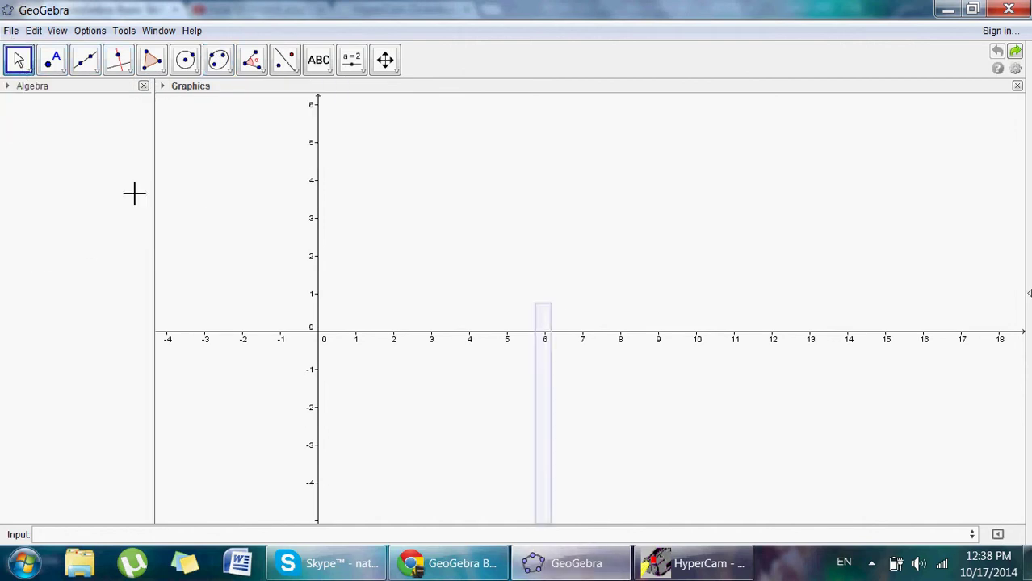
left_click_drag(254, 151, 244, 369)
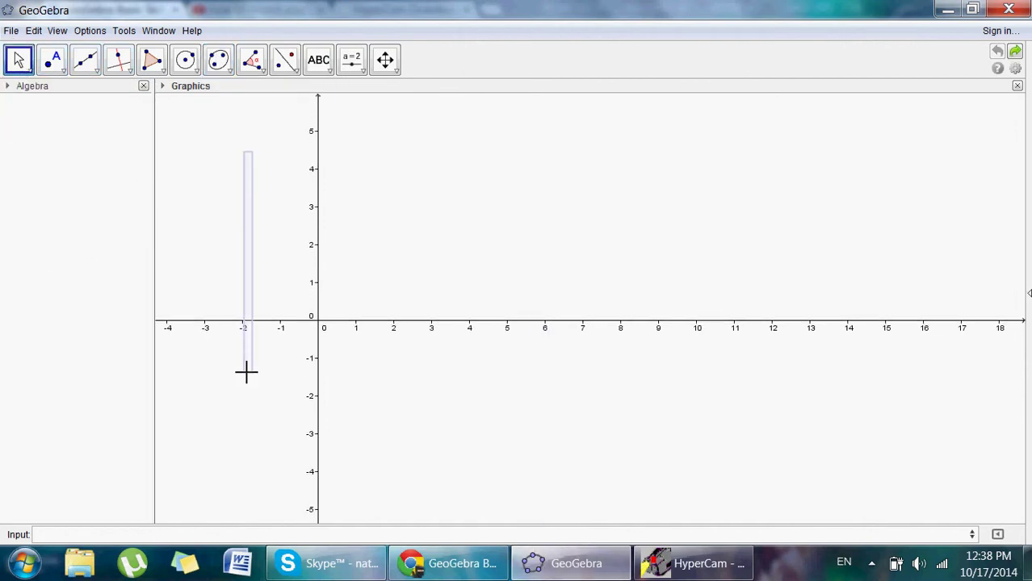
key("Up")
key("Up")
key("Up")
key("Up")
key("Up")
key("Up")
key("Up")
key("Up")
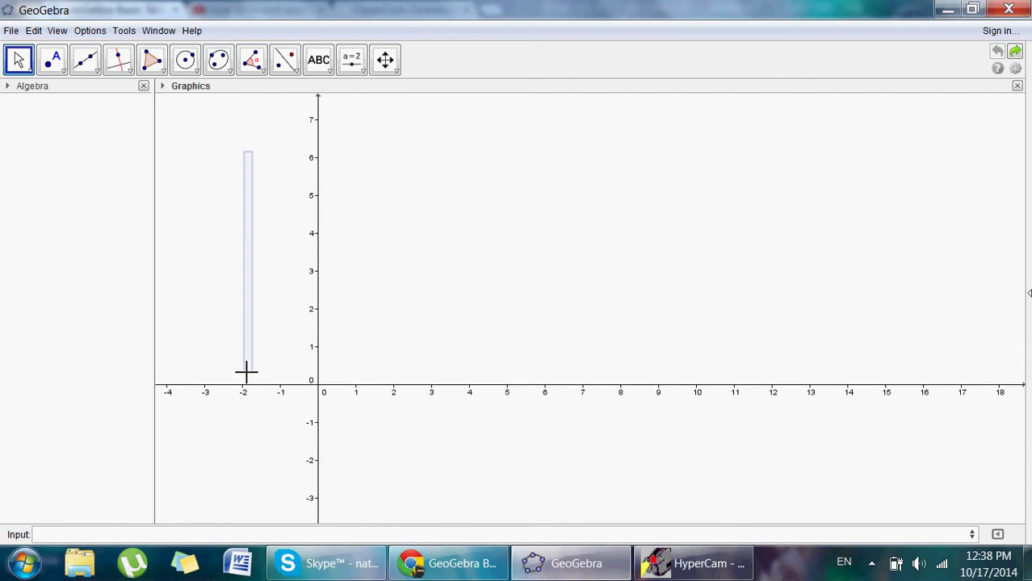
left_click(292, 221)
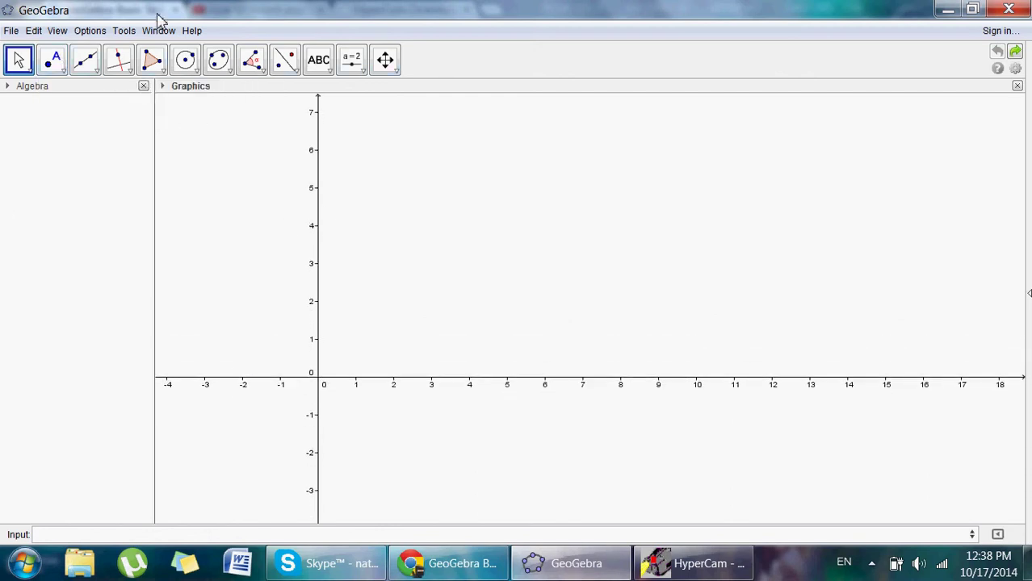
Step: Switch briefly to the skills checklist in Chrome and return to GeoGebra
key("alt+Tab")
key("alt+Tab")
key("Tab")
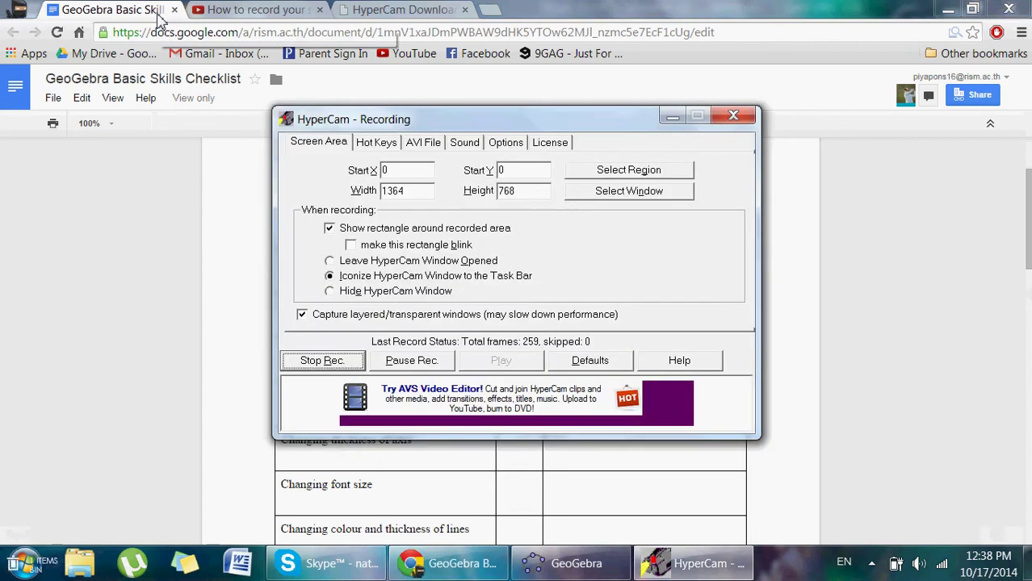
left_click(529, 564)
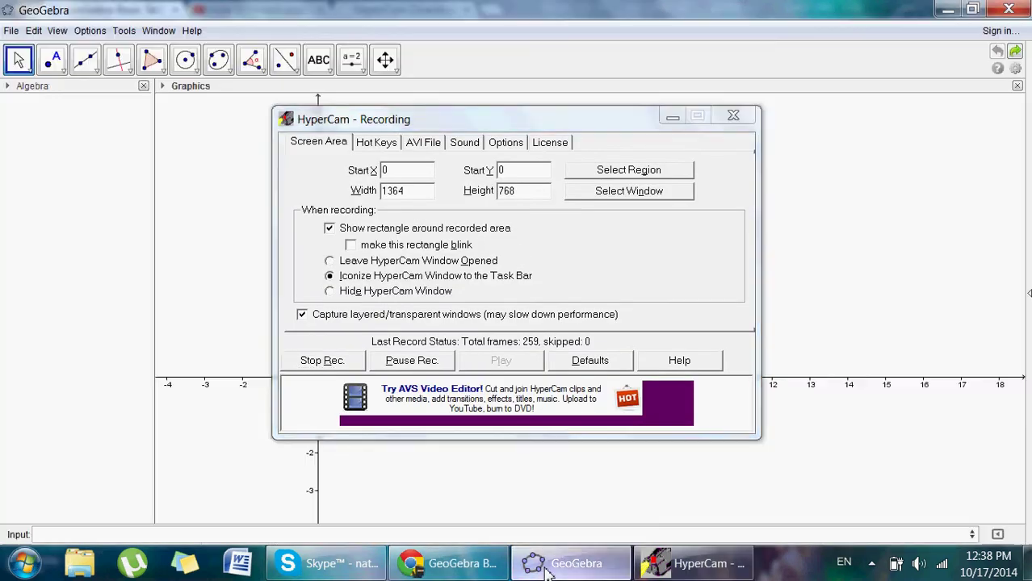
Step: Plot two free points with the Point tool at about (2.2, 5.92) and (5.86, 1.82)
left_click(52, 59)
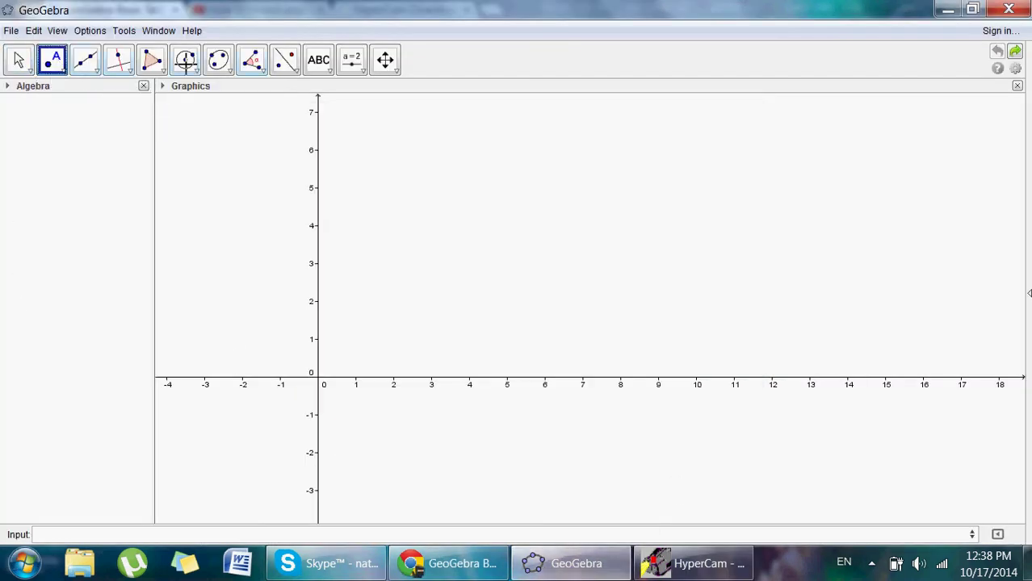
left_click(402, 152)
left_click(539, 309)
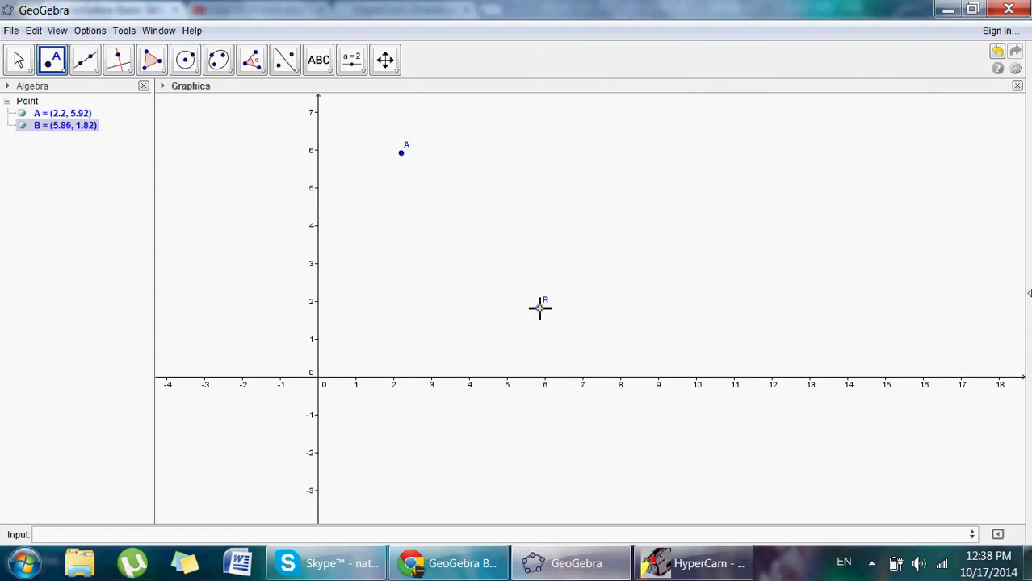
Step: Draw a segment between points A and B with the Segment tool
left_click(100, 73)
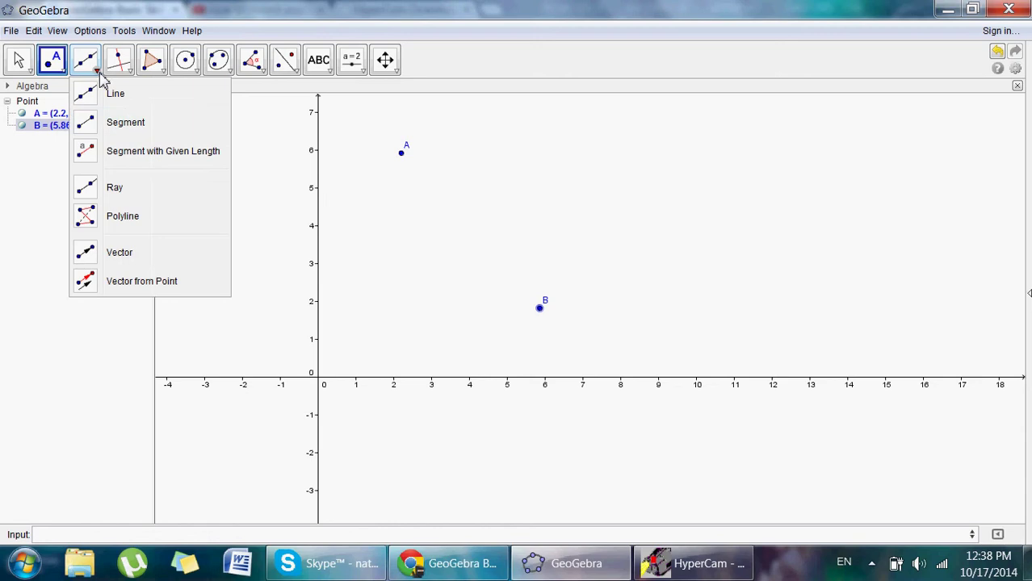
left_click(123, 120)
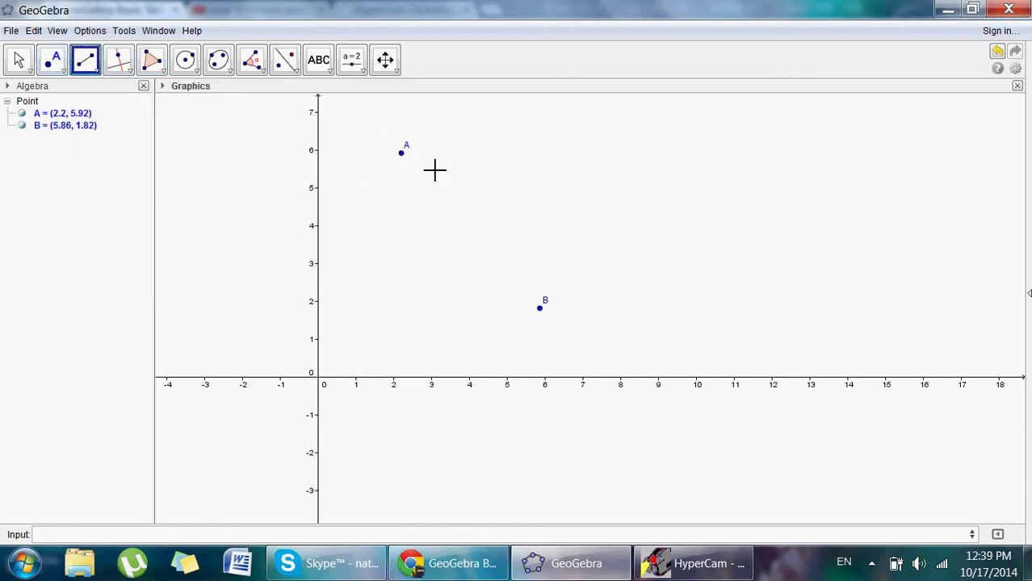
left_click(401, 153)
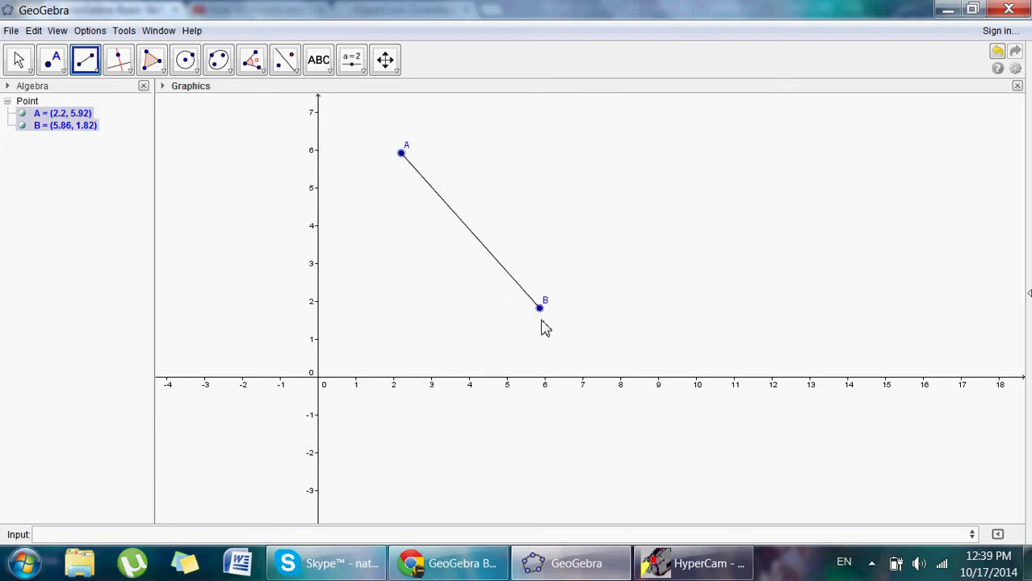
left_click(540, 309)
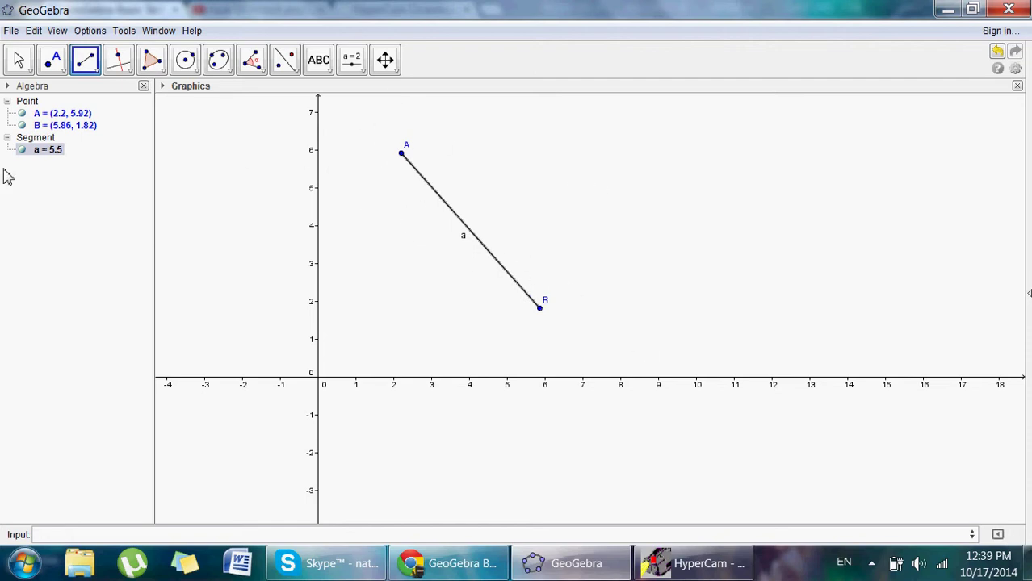
Step: Undo the segment and its two endpoints
key("ctrl+z")
key("ctrl+z")
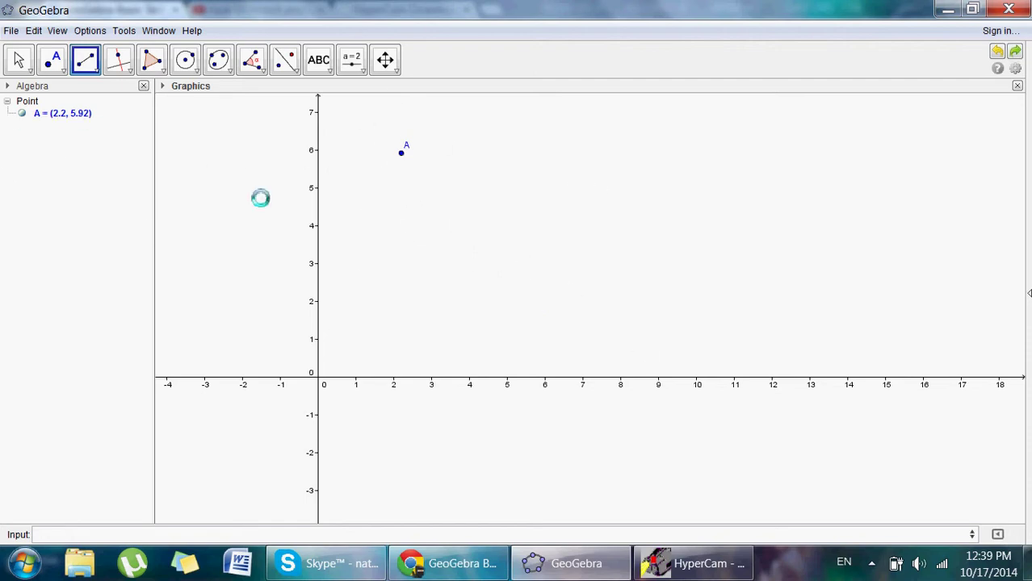
key("ctrl+z")
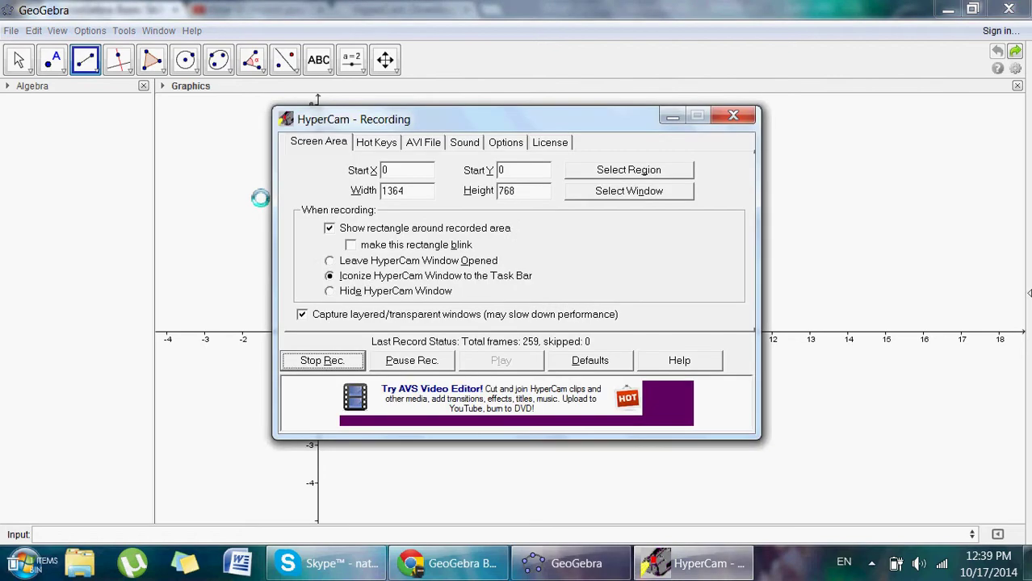
Step: Switch to Chrome to check the next skill in the GeoGebra Basic Skills Checklist, and return to GeoGebra
left_click(416, 549)
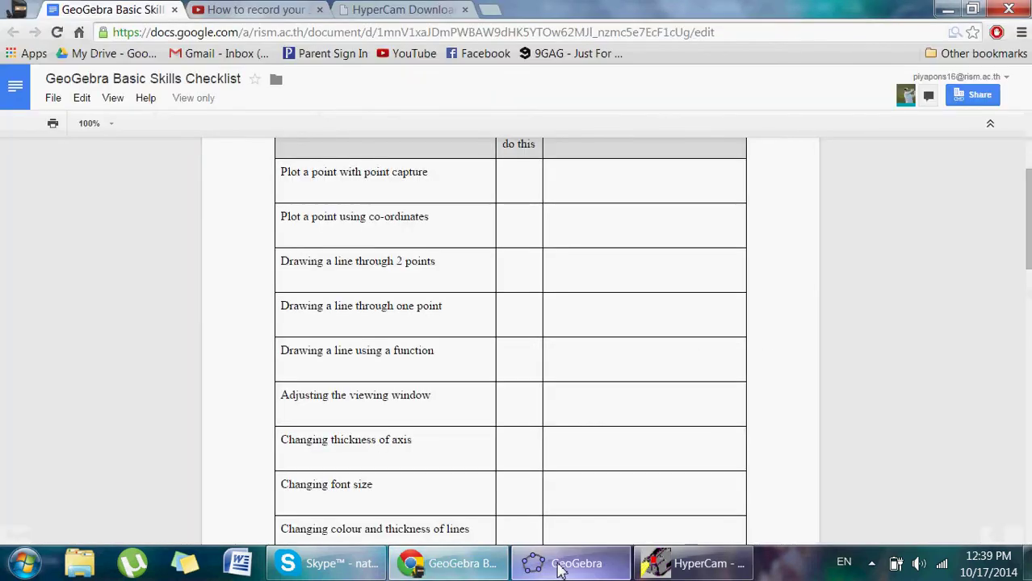
mouse_move(573, 570)
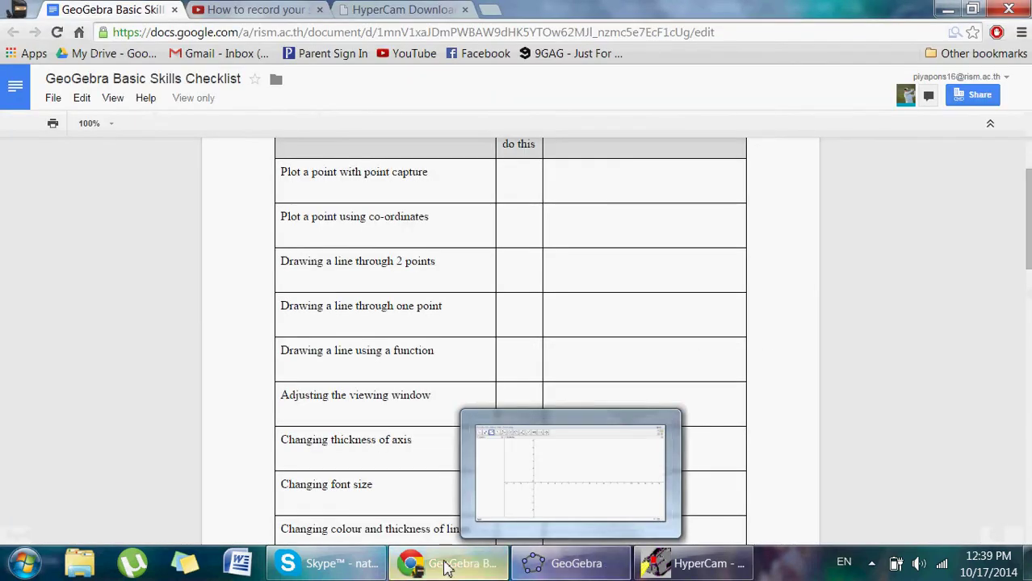
left_click(555, 568)
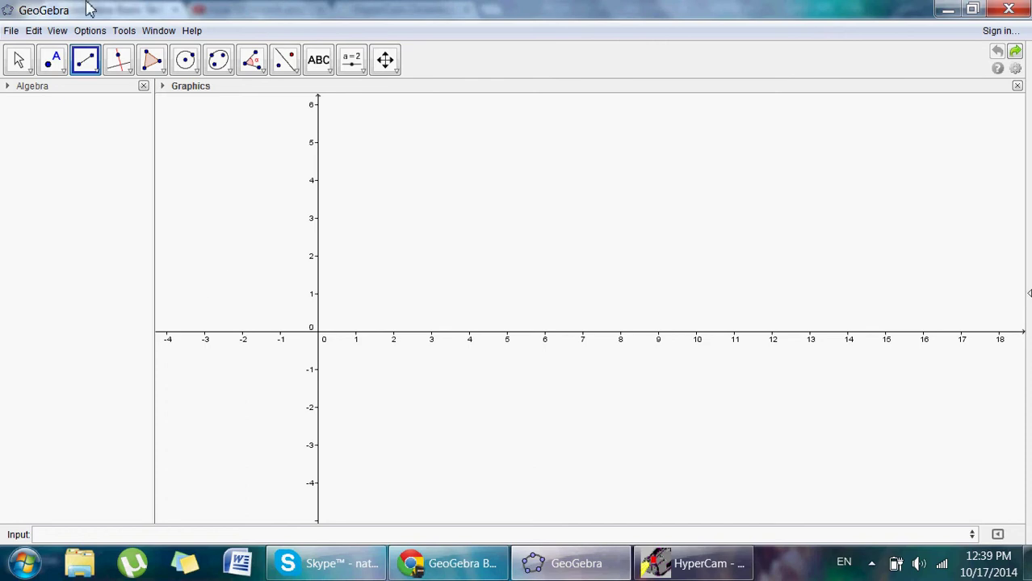
Step: Draw a line through two free points at about (1.76, 2.02) and (2.76, 0.36), and show its equation in slope-intercept form
left_click(96, 72)
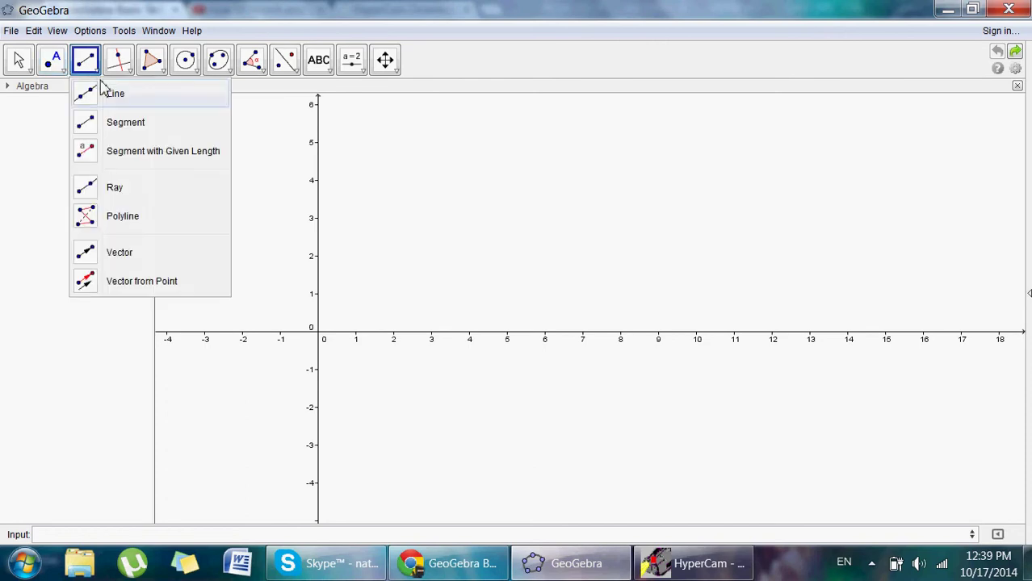
left_click(104, 94)
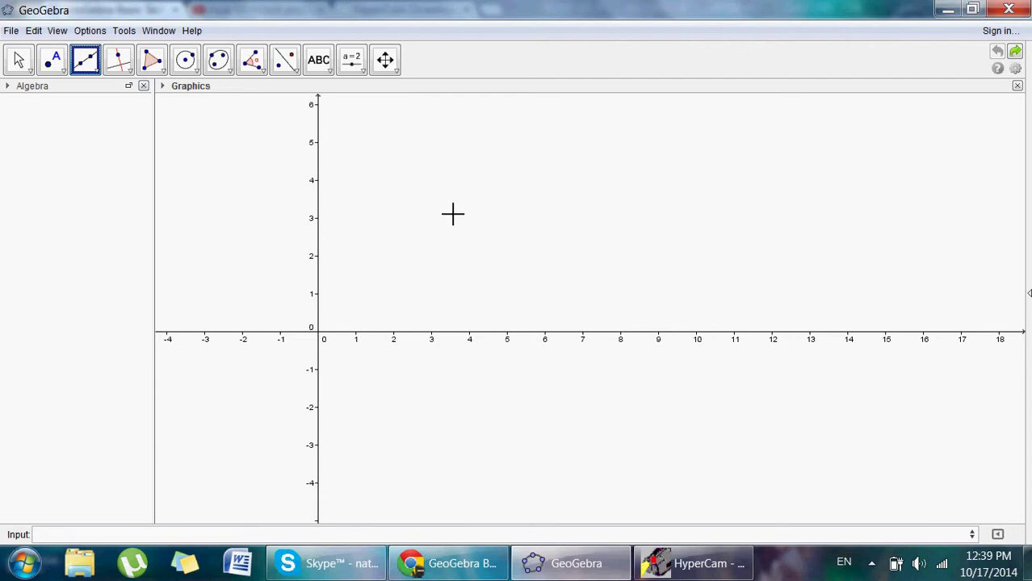
left_click(386, 257)
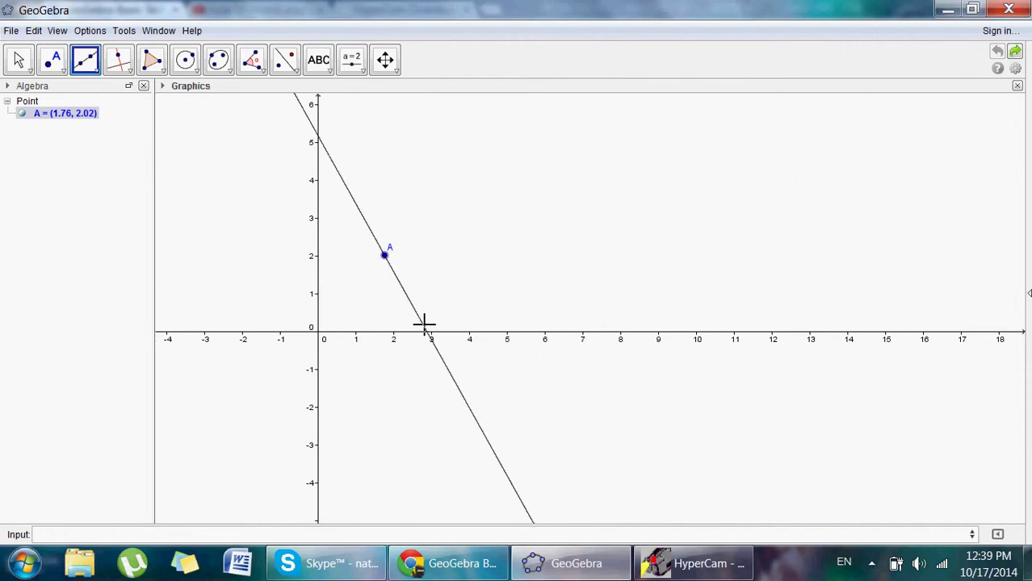
left_click(424, 319)
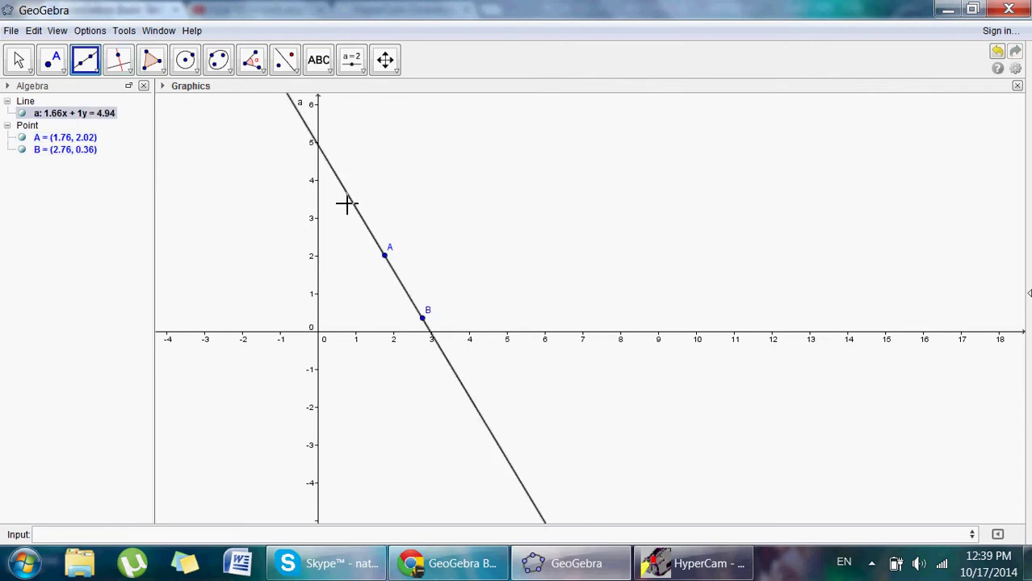
right_click(354, 204)
left_click(358, 234)
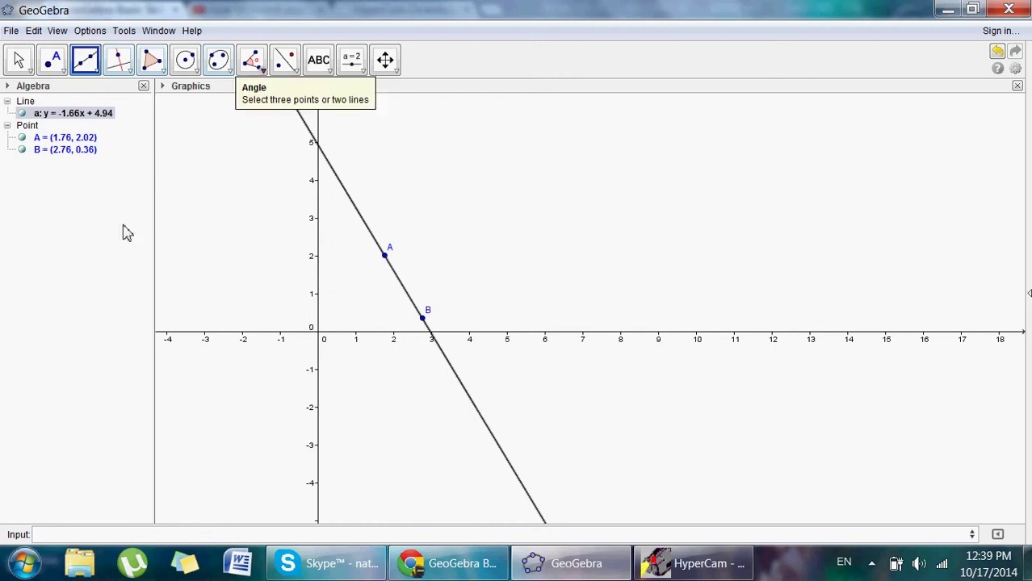
Step: Undo the equation format change and the line with its two points
key("ctrl+z")
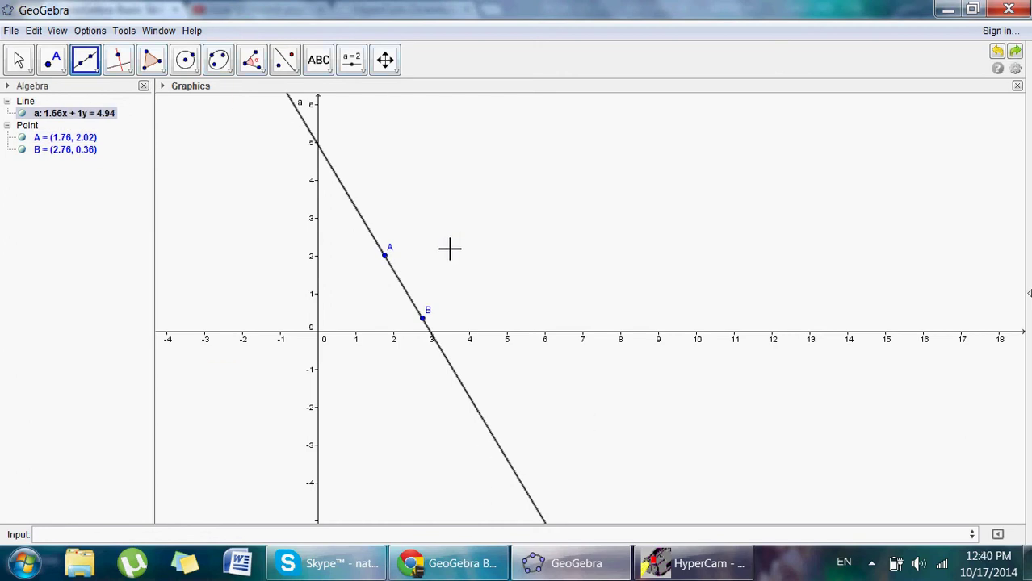
key("ctrl+z")
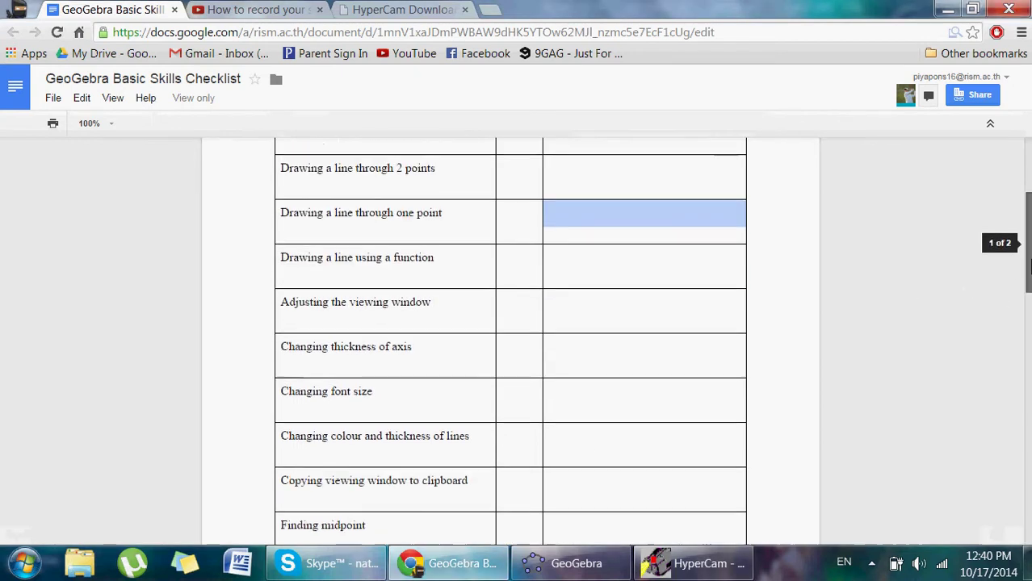
Step: Check the remaining skills in the GeoGebra Basic Skills Checklist in Chrome, and return to GeoGebra
scroll(510, 339, "up", 2)
scroll(510, 339, "down", 3)
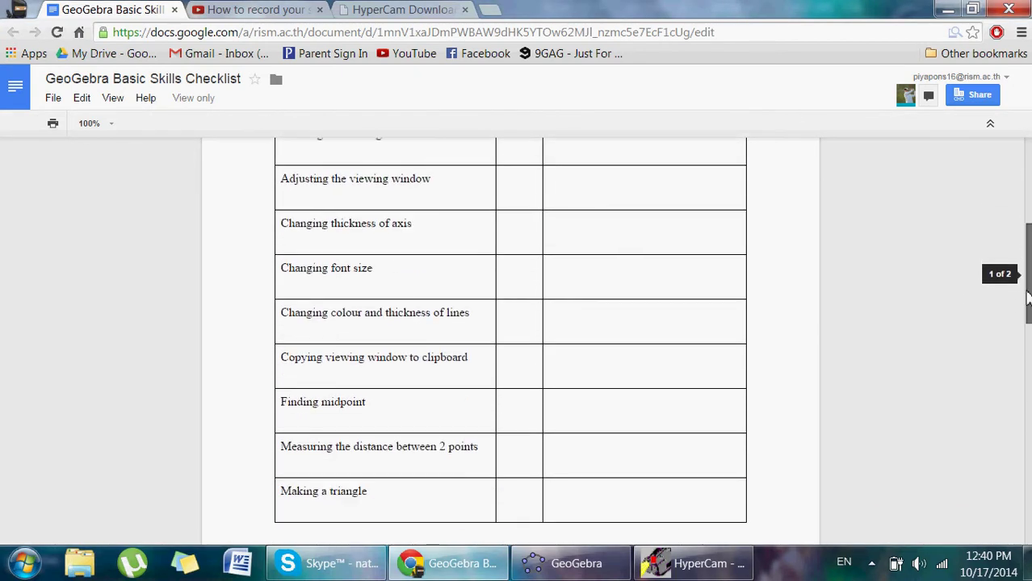
left_click(570, 563)
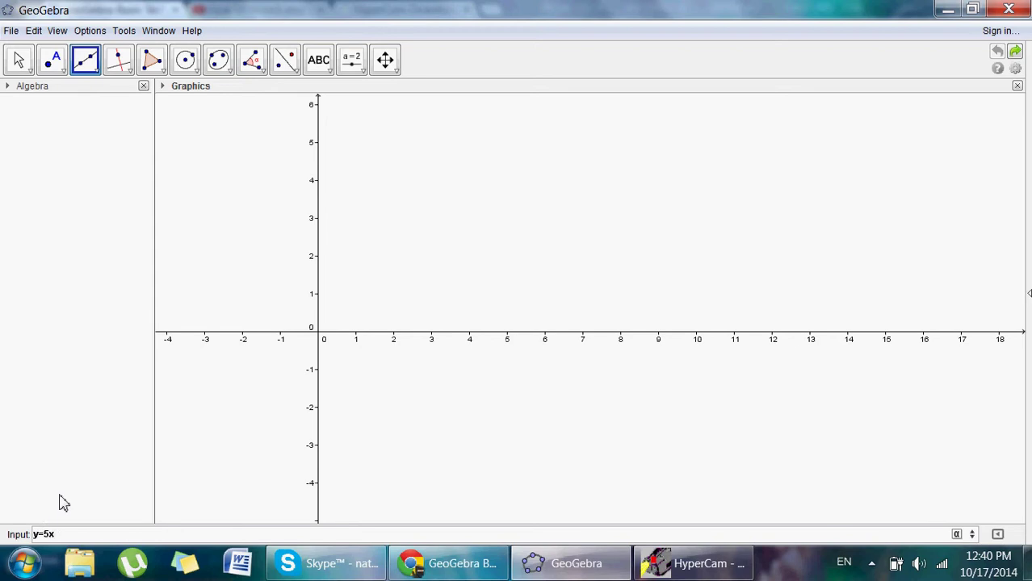
Step: Graph the line y = 5x + 2 by entering its equation
type("2")
key("Return")
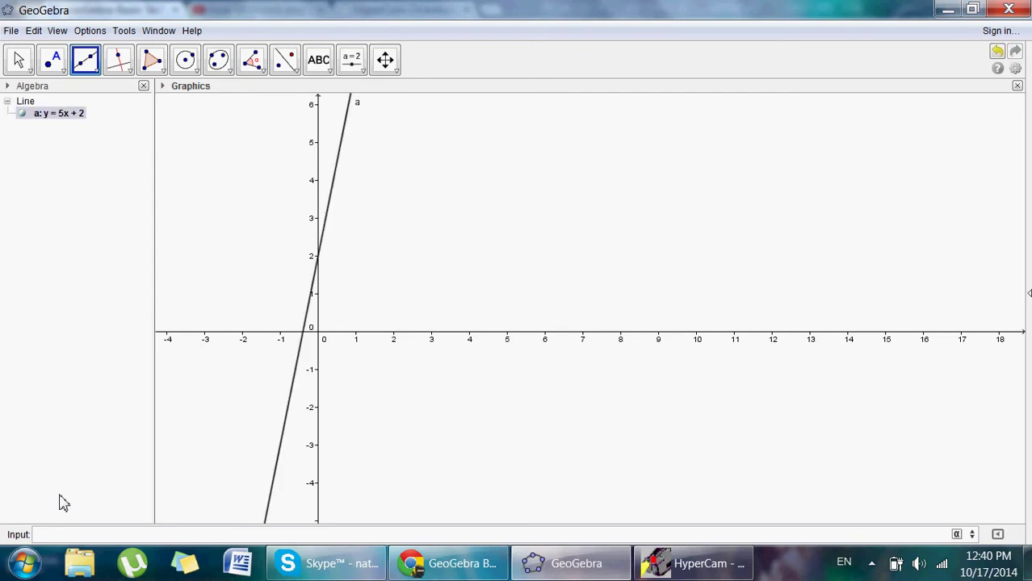
Step: Place points along the graphed line at about (0.54, 3.94), (0.36, 3.2), (0, 2) and (-0.31, 0.43) with the Line tool
left_click(340, 184)
left_click(331, 211)
left_click(318, 257)
left_click(307, 316)
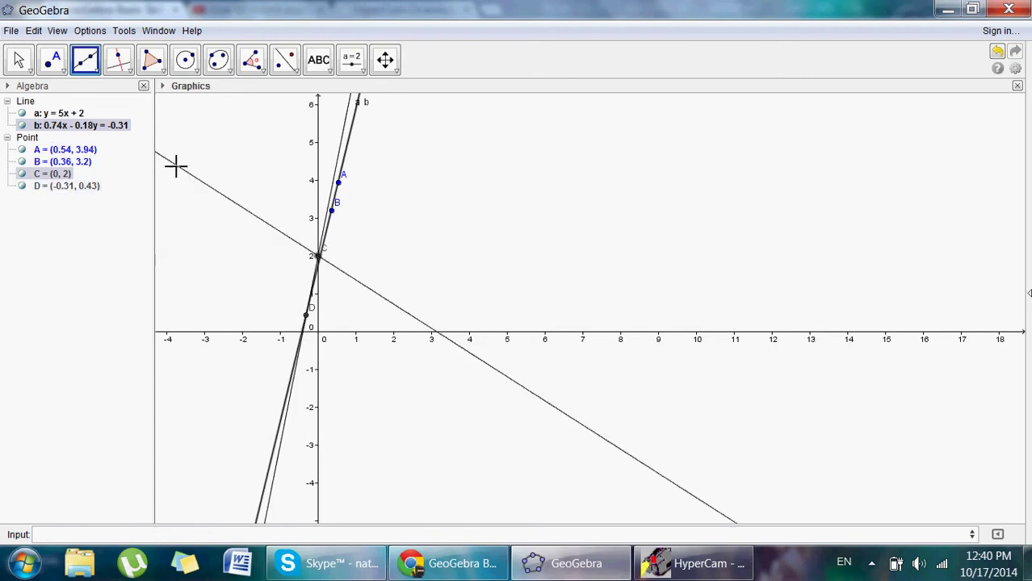
Step: Undo the added points and lines together with the graph of y = 5x + 2
key("ctrl+z")
key("ctrl+z")
key("ctrl+z")
key("ctrl+z")
key("ctrl+z")
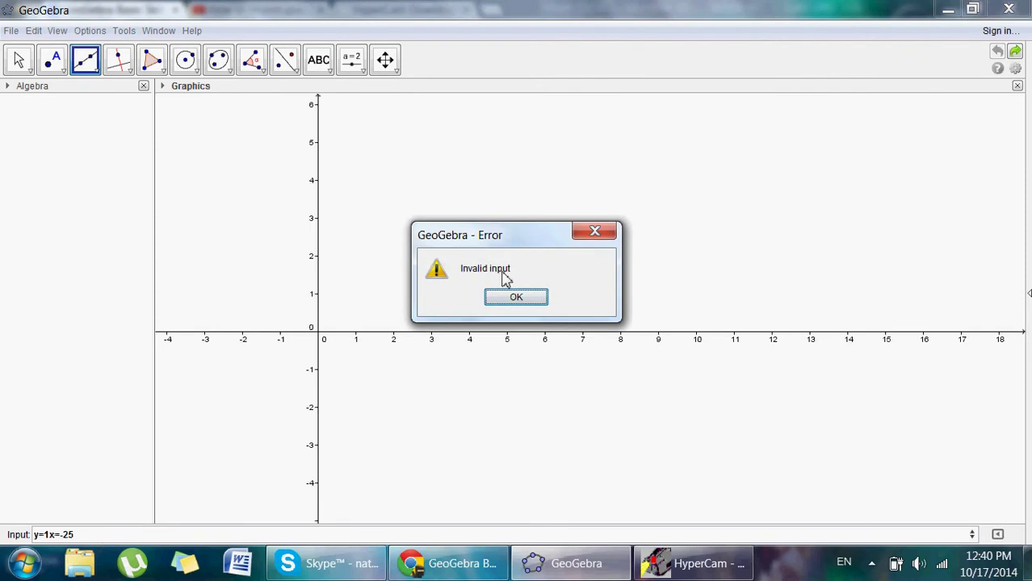
Step: Dismiss the input error, correct the equation to y=1x-25 and graph it as a line
left_click(516, 297)
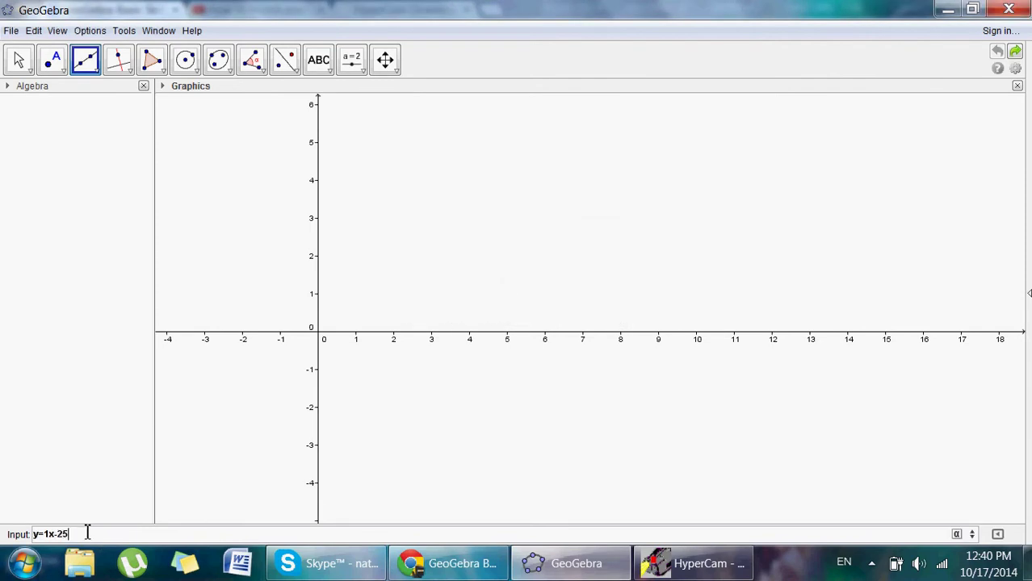
key("Return")
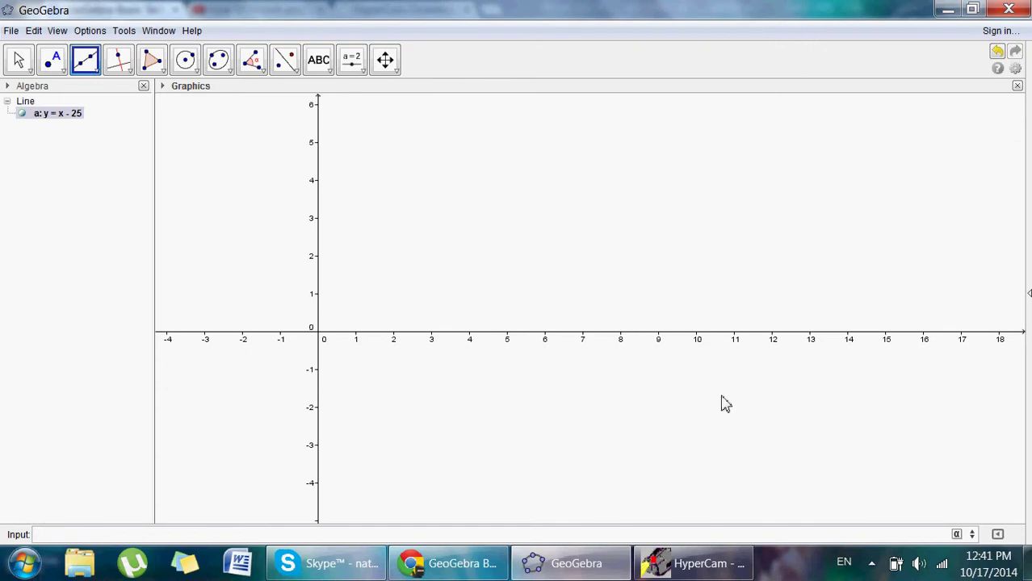
Step: Zoom the graphics view out and back in to examine the line y = x - 25
left_click(825, 423)
scroll(823, 423, "down", 8)
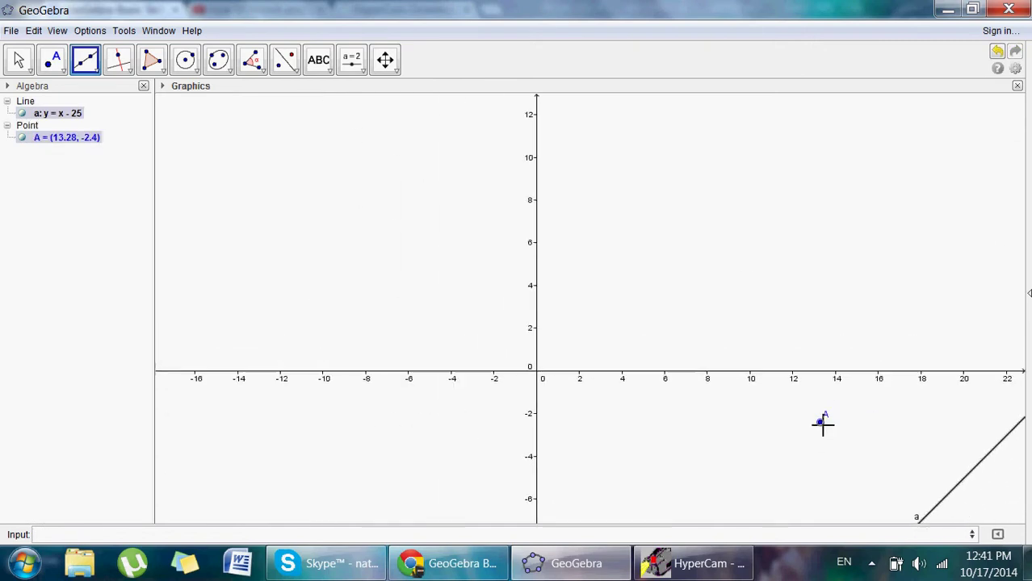
scroll(823, 424, "down", 12)
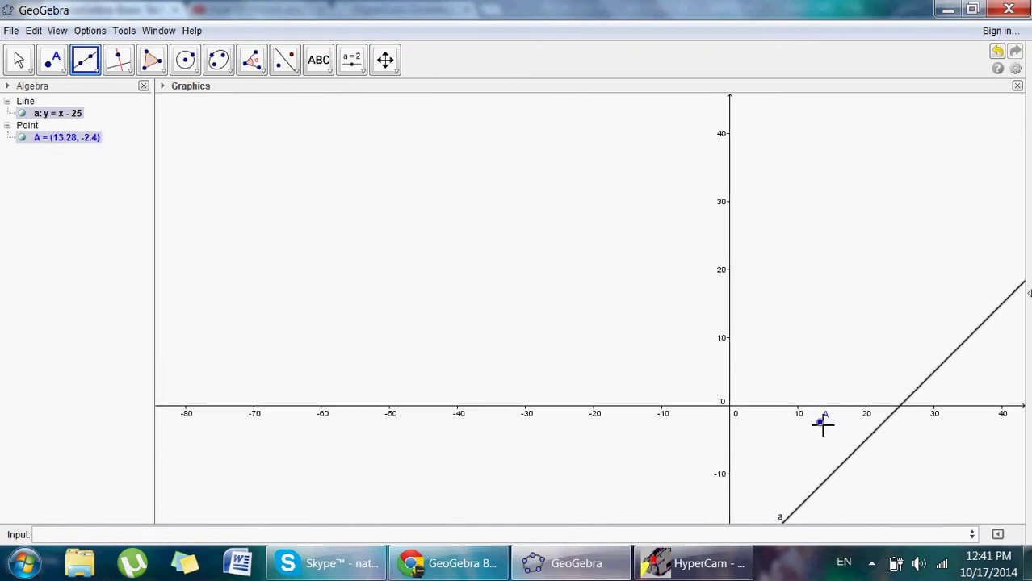
scroll(823, 424, "down", 12)
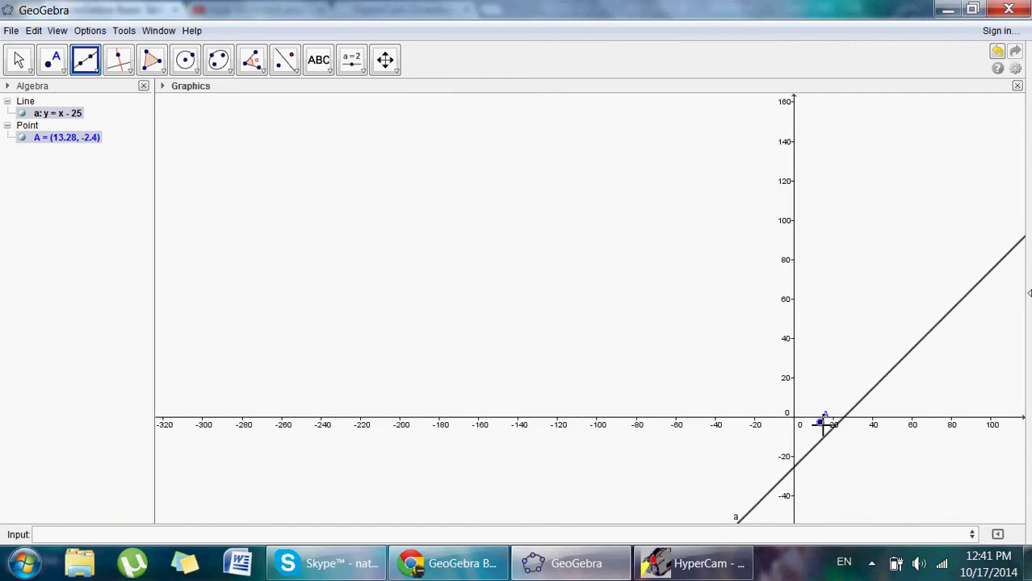
scroll(823, 423, "up", 20)
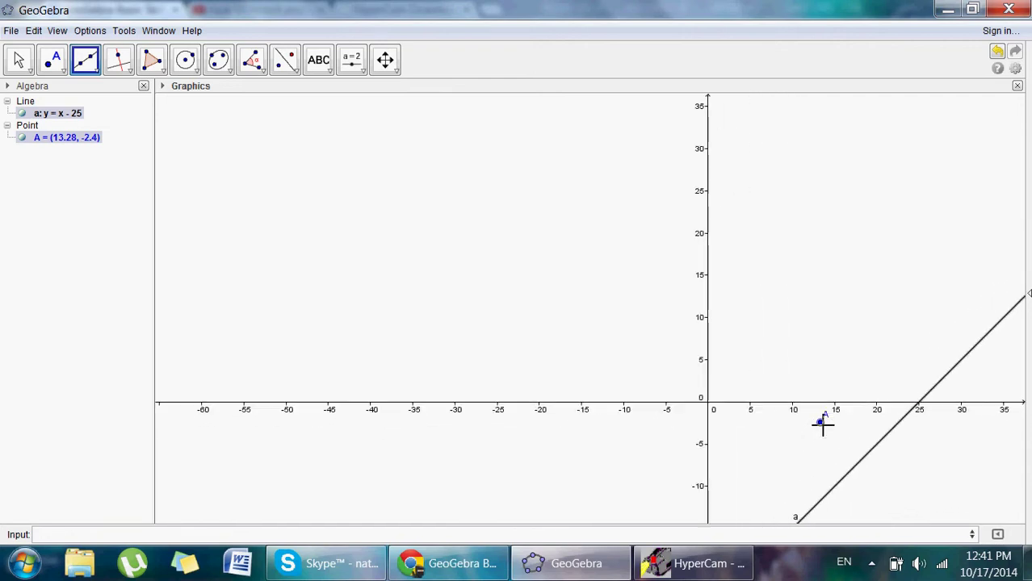
scroll(822, 424, "up", 3)
left_click(823, 424)
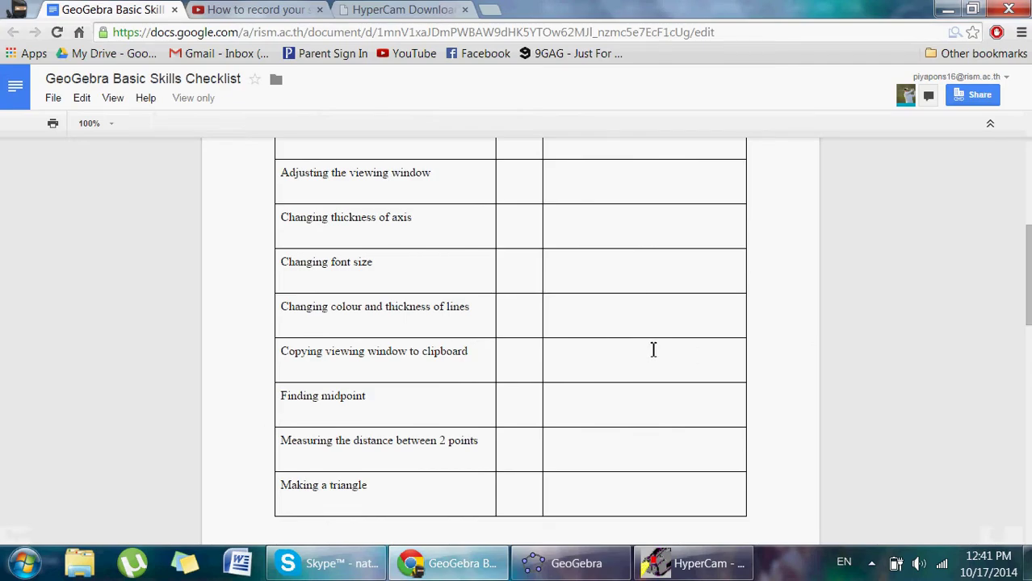
Step: Return from the skills checklist in Chrome to GeoGebra
key("F2")
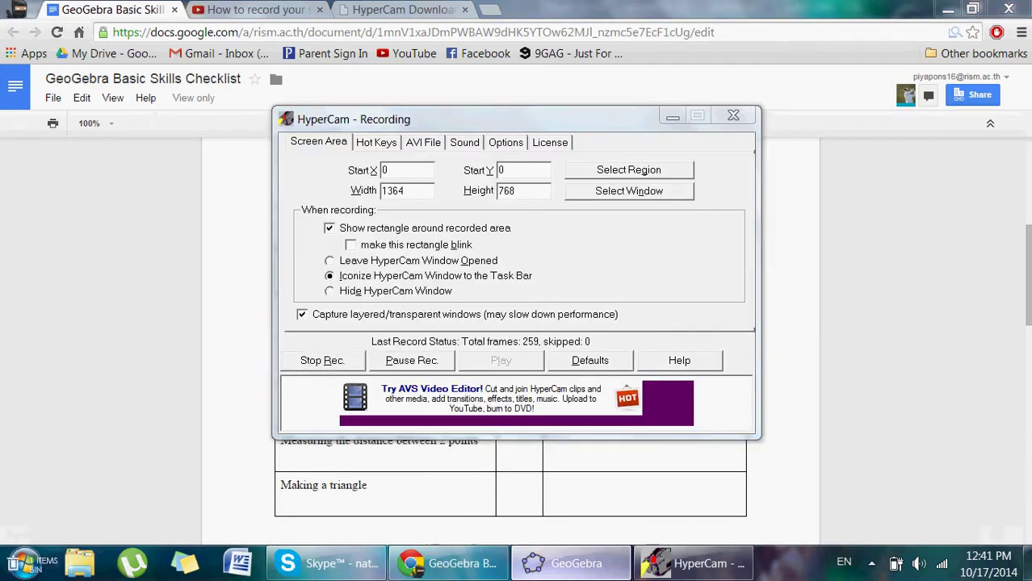
left_click(569, 564)
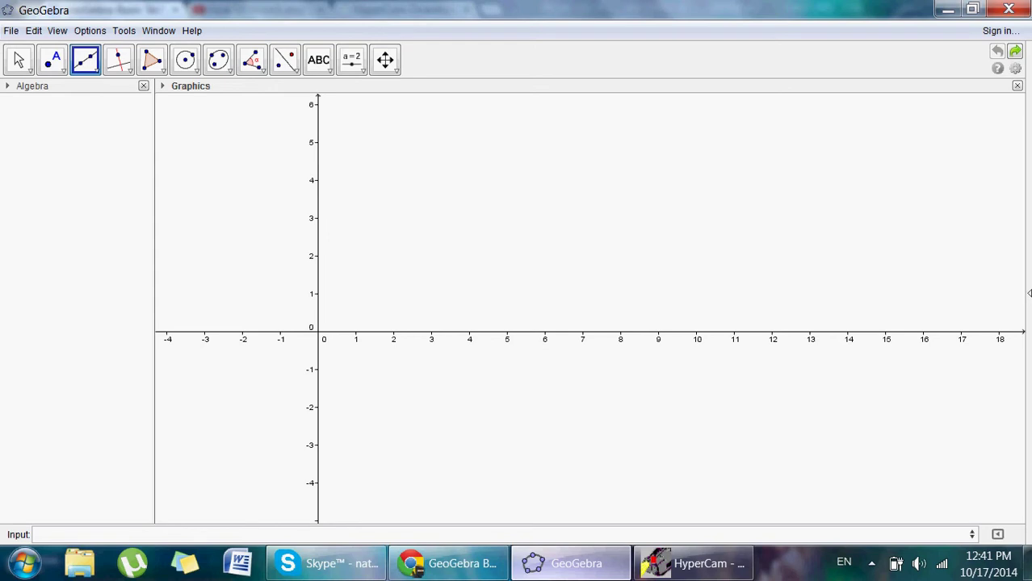
Step: Adjust the viewing window by zooming in until the x-axis spans about 5.79 to 8.61
key("ctrl+plus")
key("ctrl+plus")
key("ctrl+plus")
key("ctrl+plus")
key("ctrl+plus")
key("ctrl+plus")
key("ctrl+plus")
key("ctrl+plus")
key("ctrl+plus")
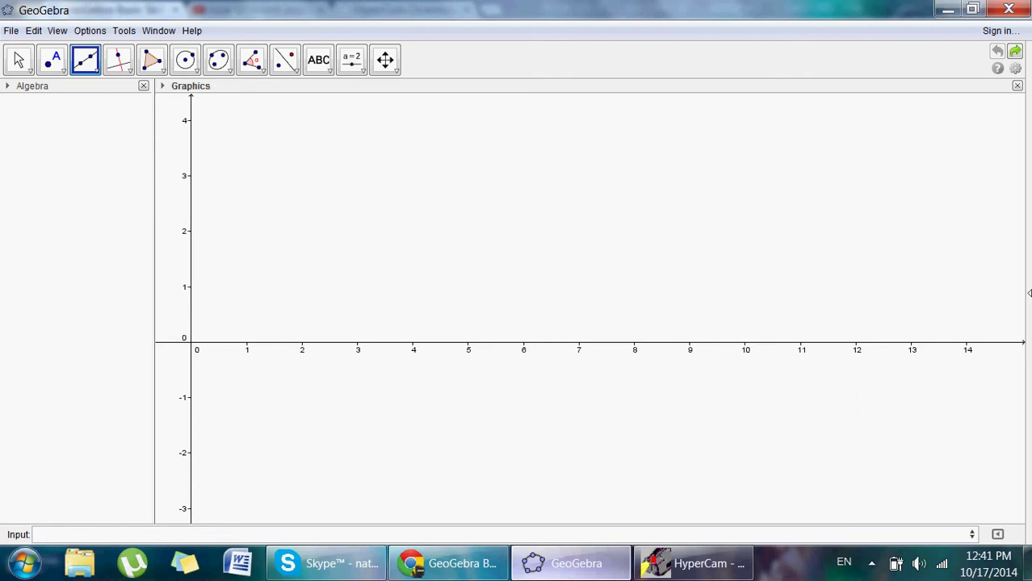
key("ctrl+plus")
key("ctrl+plus")
key("ctrl+plus")
key("ctrl+plus")
key("ctrl+plus")
key("ctrl+plus")
key("ctrl+plus")
key("ctrl+plus")
key("ctrl+plus")
key("ctrl+plus")
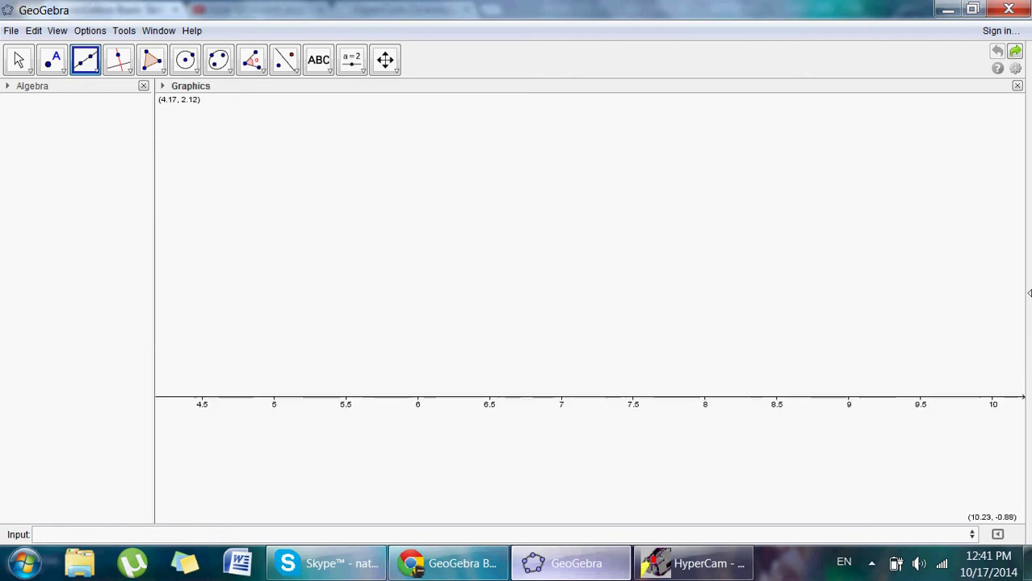
key("ctrl+plus")
key("ctrl+plus")
key("ctrl+plus")
key("ctrl+plus")
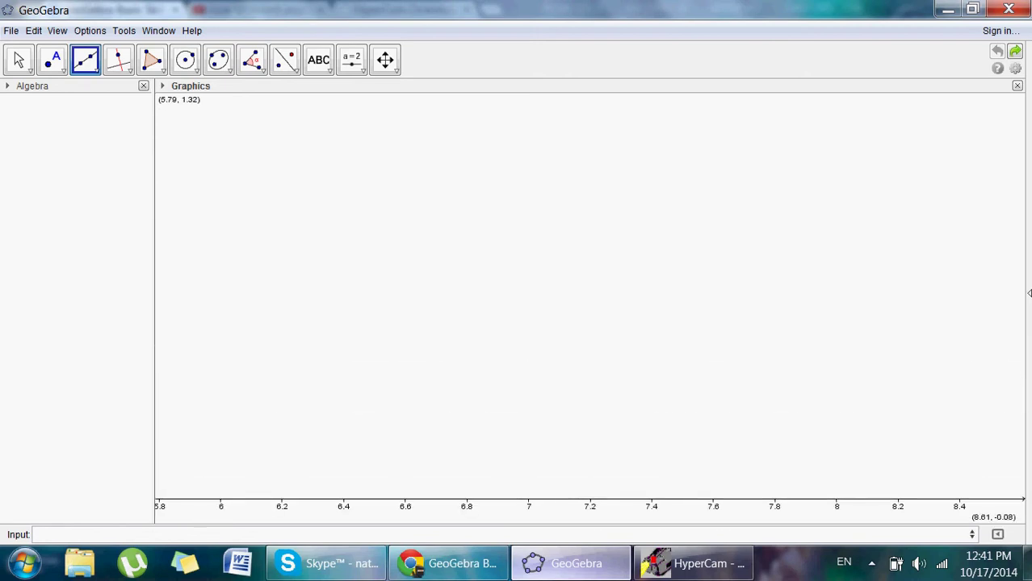
Step: Zoom the viewing window back out until the y-axis is in view and the x-axis shows 0 to 14
key("ctrl+minus")
key("ctrl+minus")
key("ctrl+minus")
key("ctrl+minus")
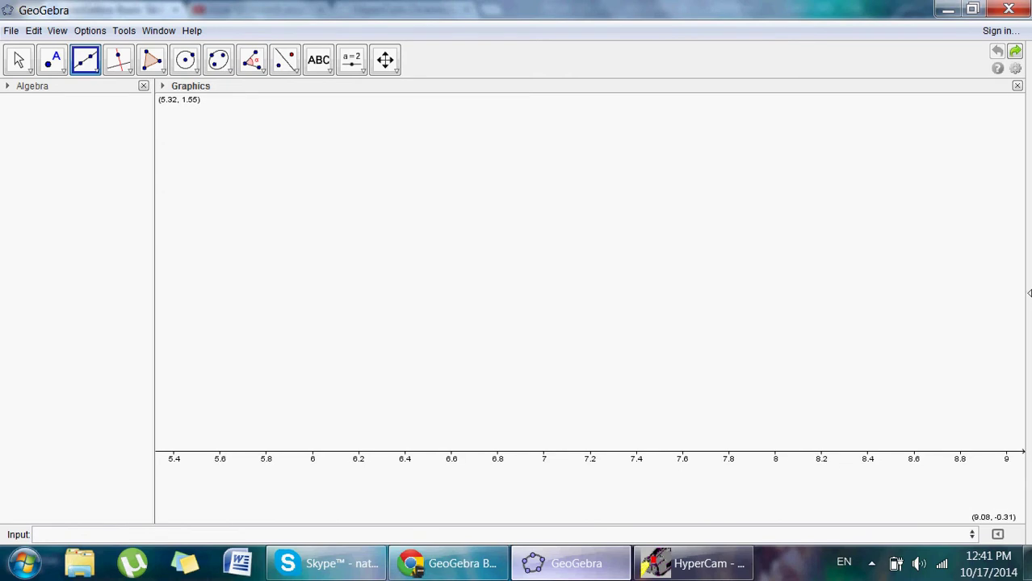
key("ctrl+minus")
key("ctrl+minus")
key("ctrl+minus")
key("ctrl+minus")
key("ctrl+minus")
key("ctrl+minus")
key("ctrl+minus")
key("ctrl+minus")
key("ctrl+minus")
key("ctrl+minus")
key("ctrl+minus")
key("ctrl+minus")
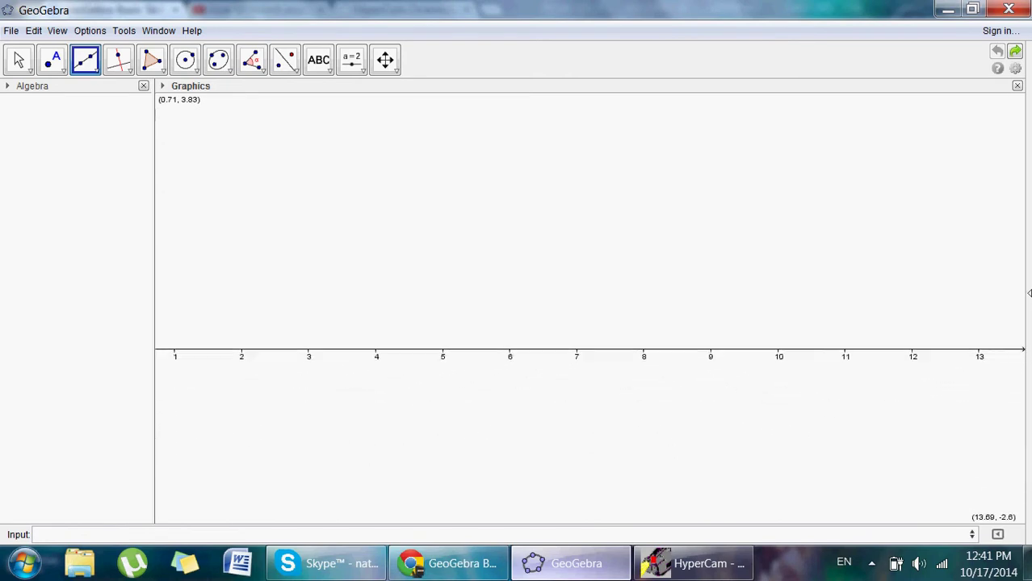
key("ctrl+minus")
key("ctrl+minus")
Step: Switch to Chrome to look up the next checklist skill, and go back to GeoGebra
key("alt+Tab")
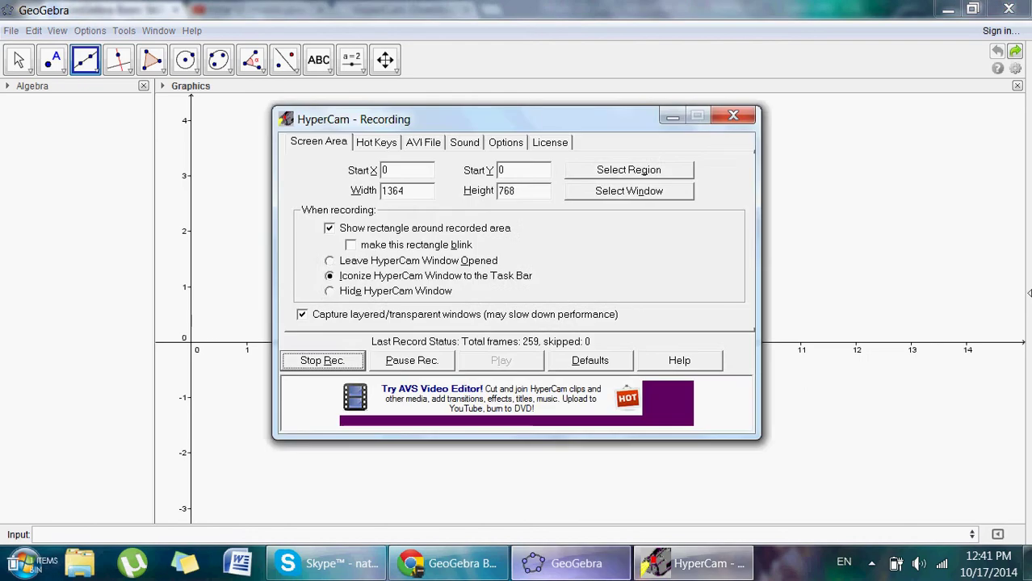
key("alt+Tab")
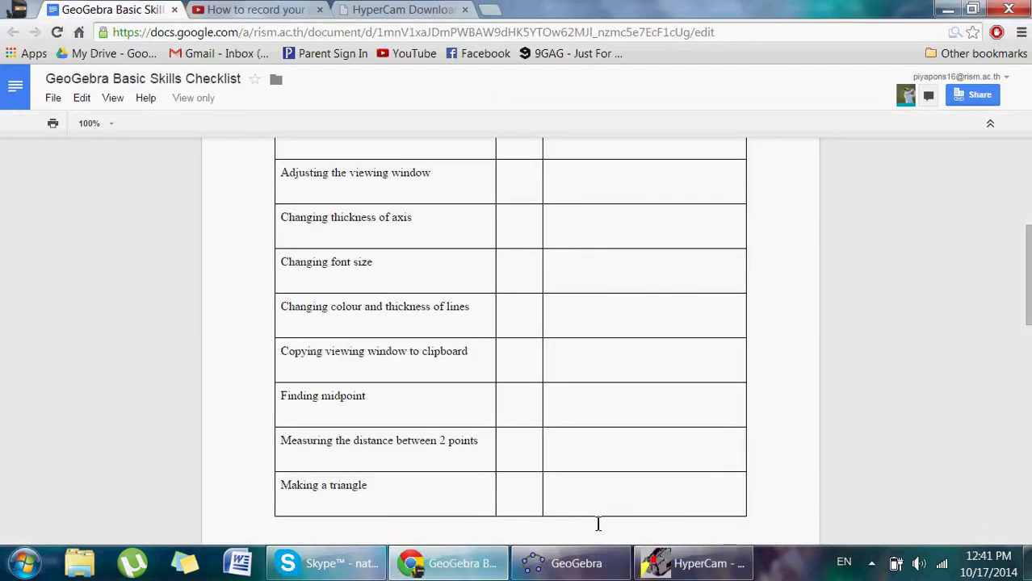
left_click(576, 564)
Step: Plot two free points with the Point tool at about (1.49, 3.24) and (4.51, 1.22)
left_click(95, 73)
left_click(66, 72)
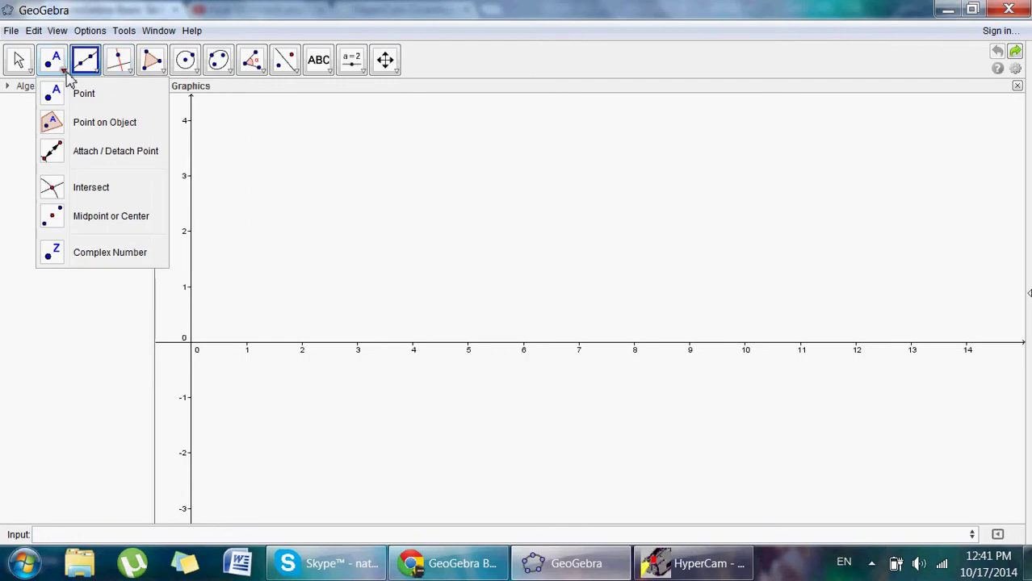
left_click(97, 95)
left_click(274, 162)
left_click(440, 276)
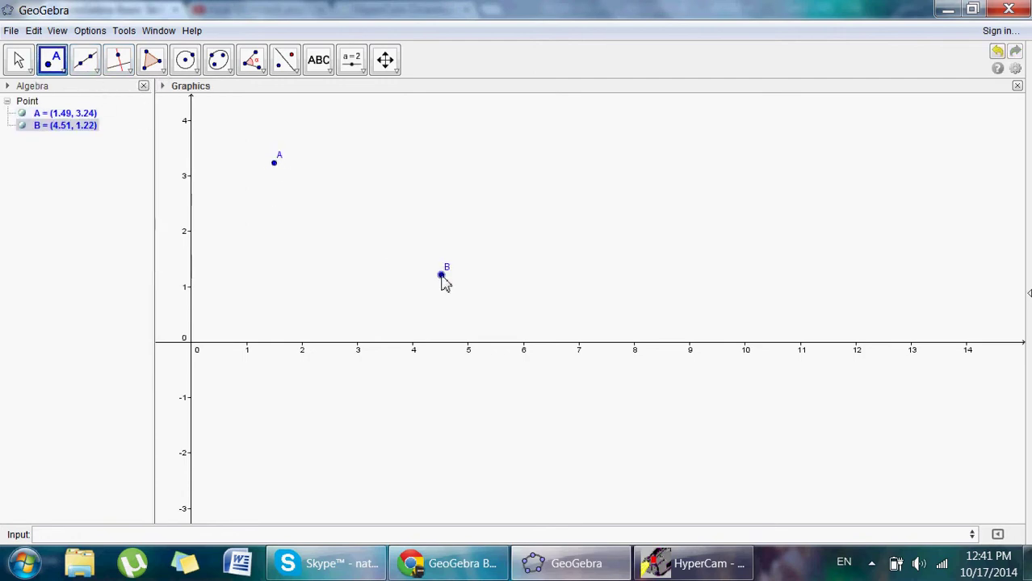
Step: Connect points B and A with the Segment tool
left_click(85, 60)
left_click(95, 71)
left_click(101, 121)
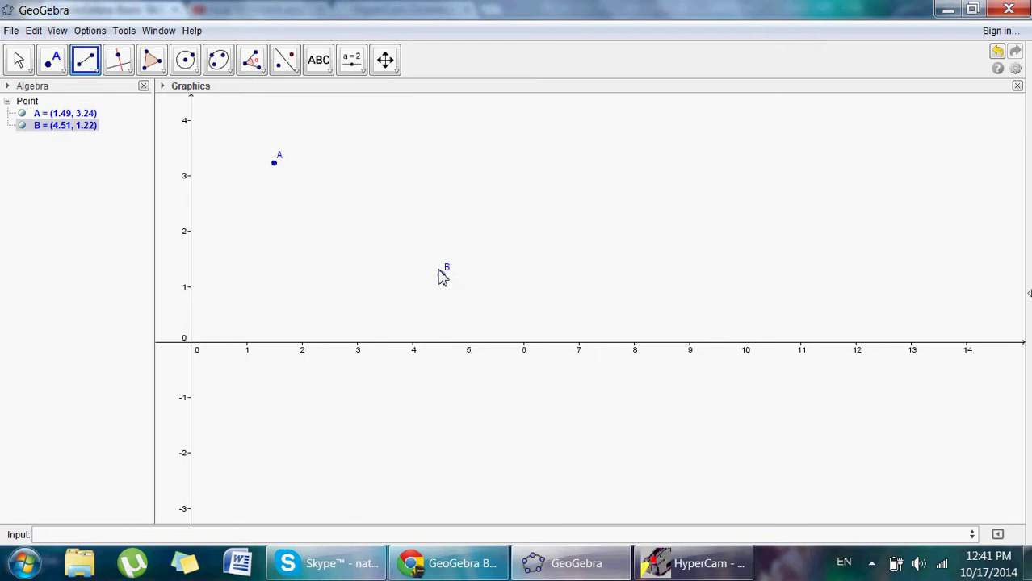
left_click(440, 275)
left_click(274, 162)
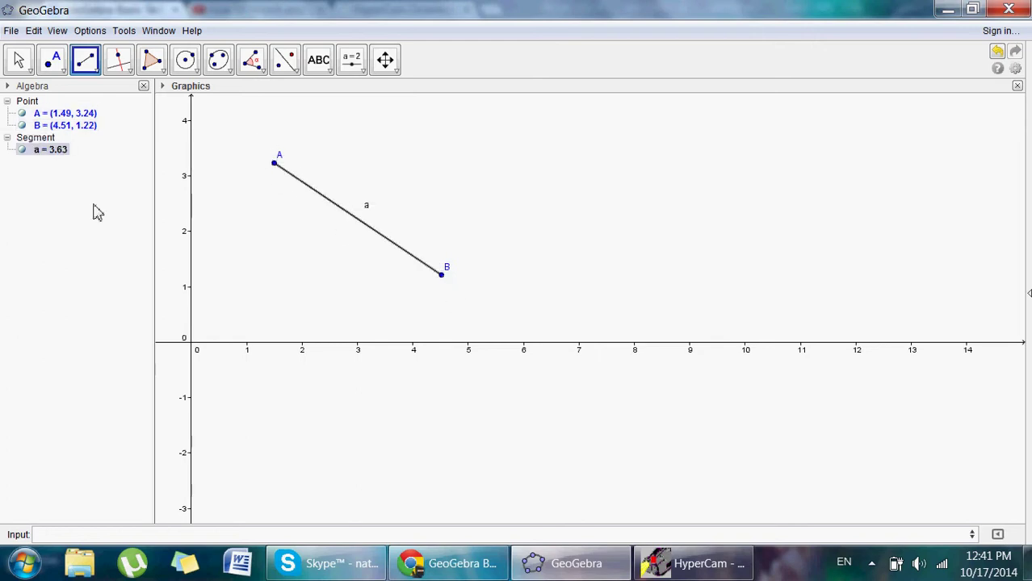
Step: Turn the trace of segment a on and off again
right_click(298, 182)
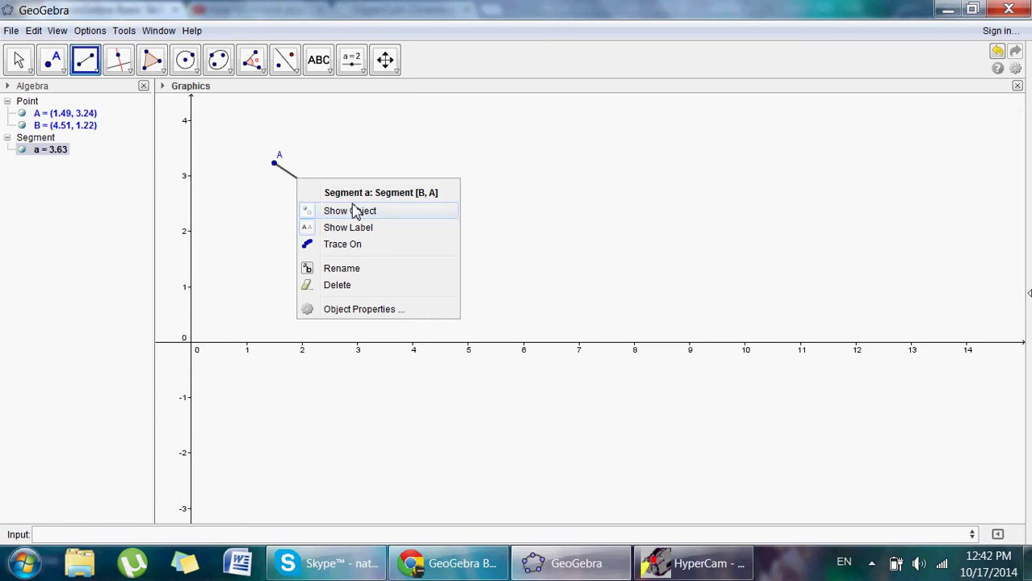
left_click(354, 244)
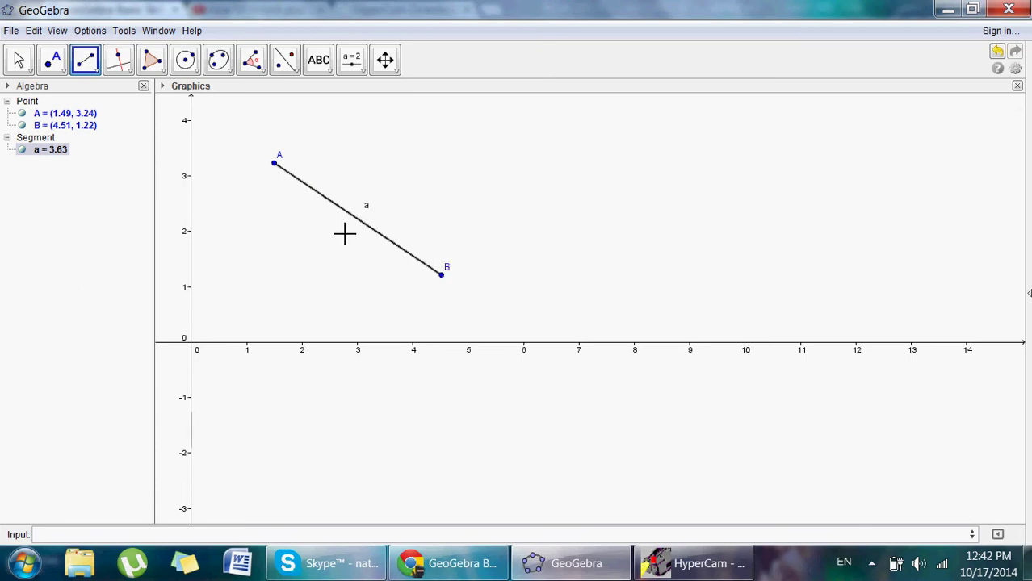
right_click(365, 234)
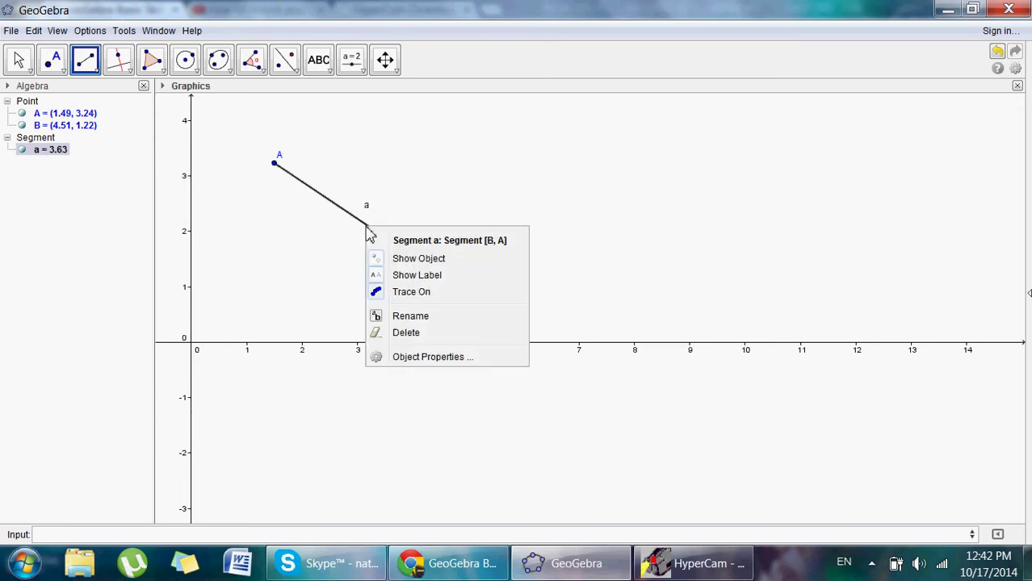
left_click(416, 292)
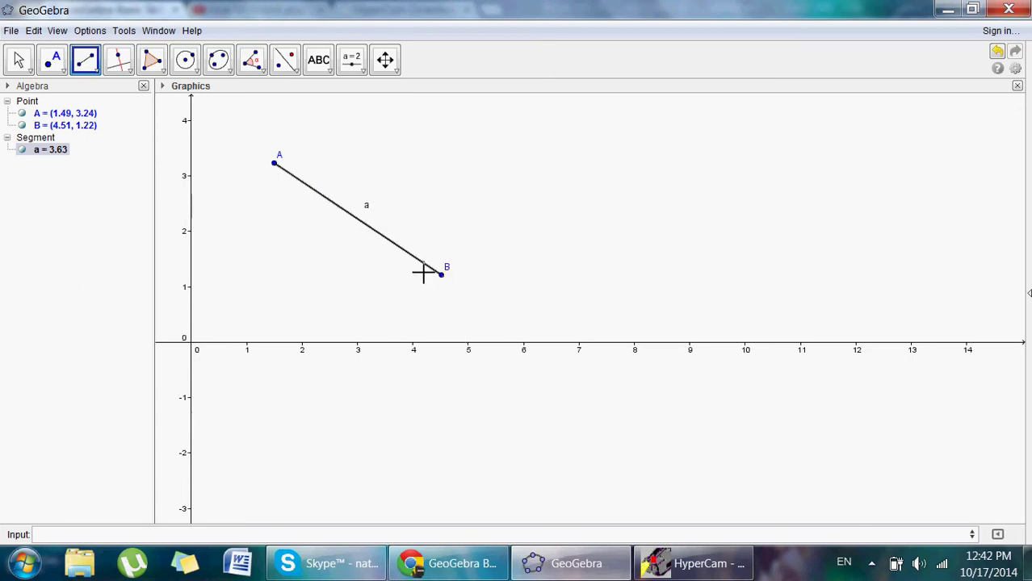
Step: Open the object properties of segment a and look through its basic settings, including the name, label style and trace options
right_click(426, 267)
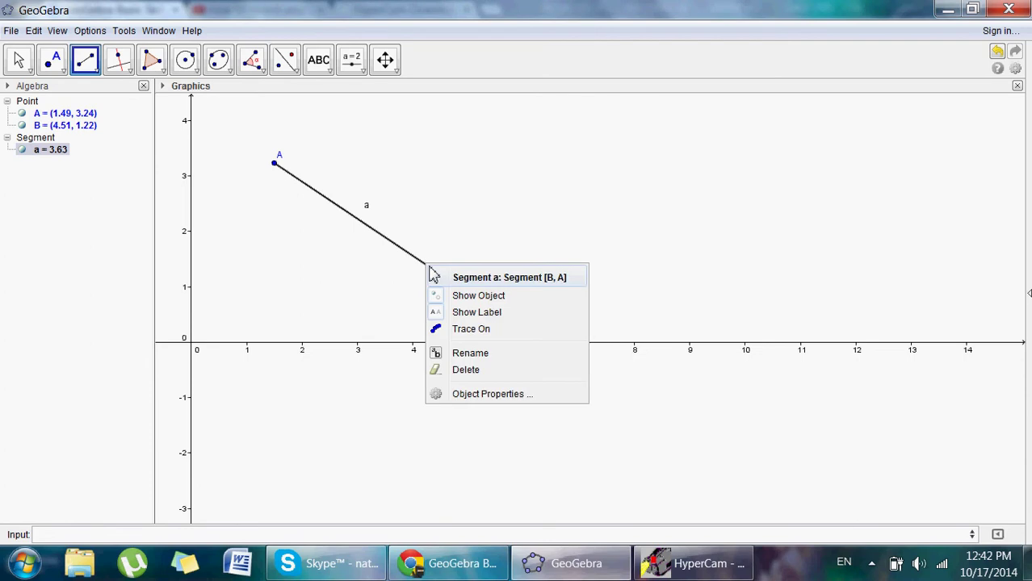
left_click(517, 395)
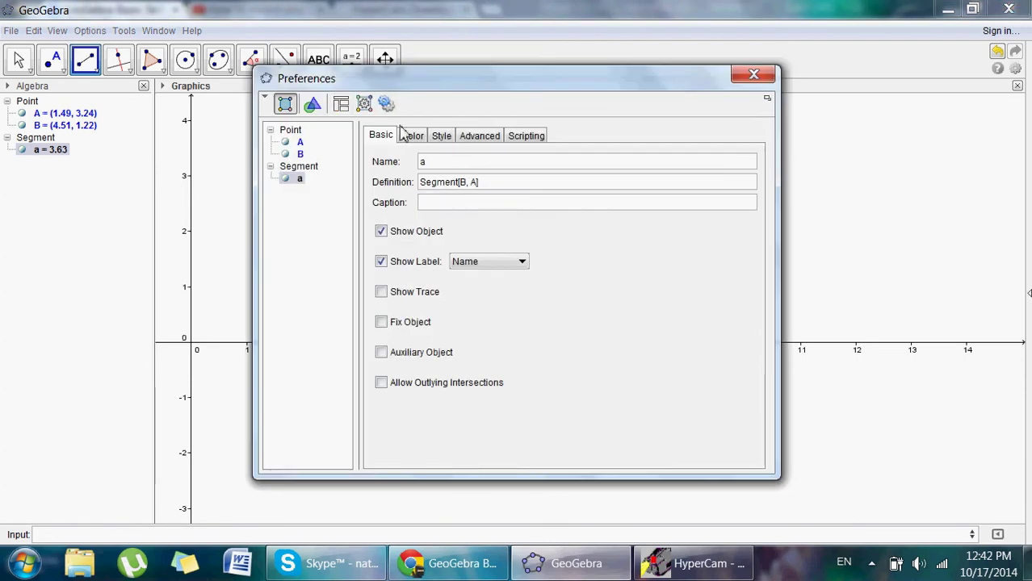
left_click(521, 264)
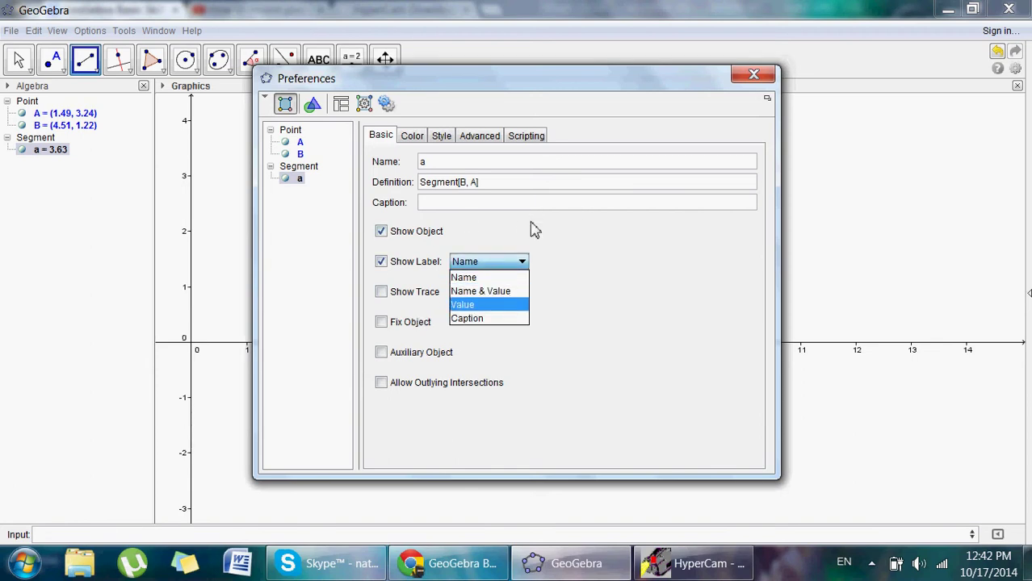
left_click(535, 278)
left_click(437, 164)
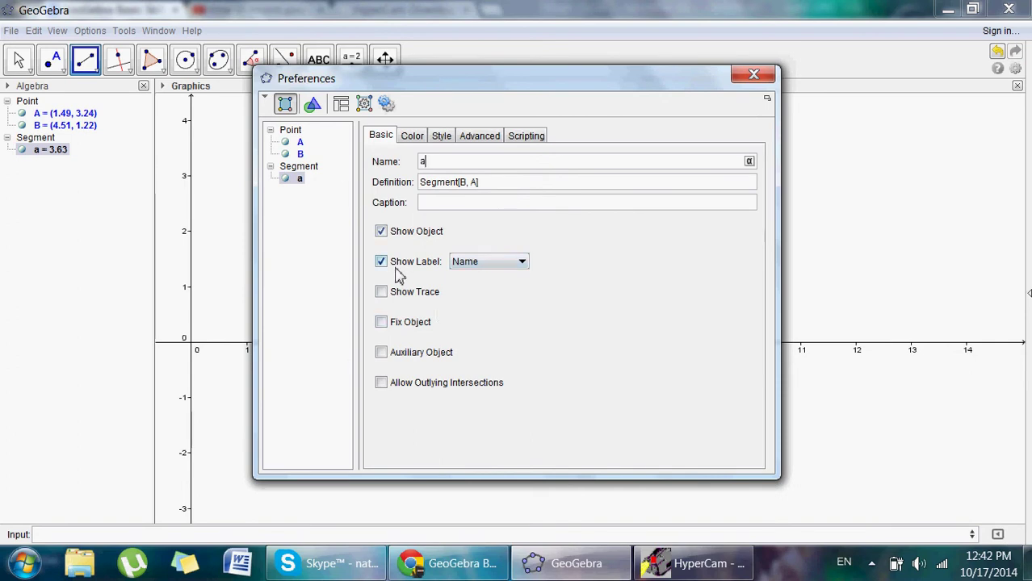
left_click(378, 296)
left_click(391, 328)
left_click(383, 297)
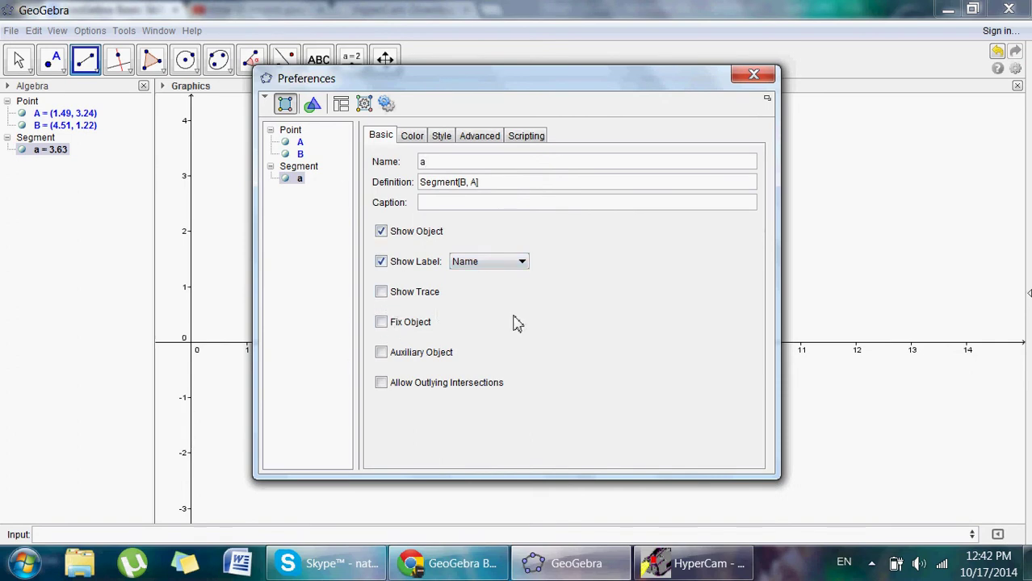
Step: Try several colours on segment a, including the blue 0, 153, 255, and set it back to black
left_click(412, 135)
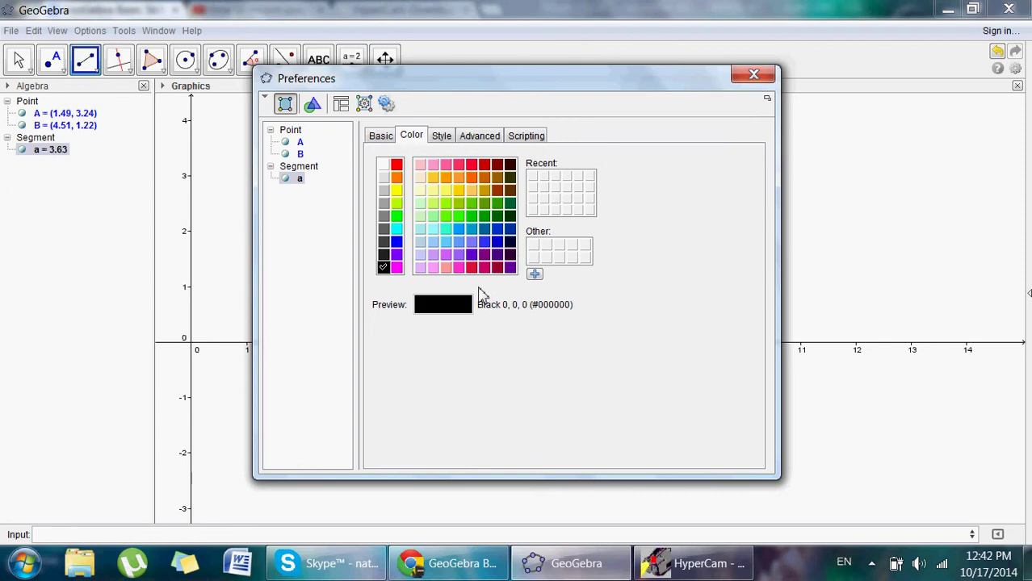
left_click(484, 228)
left_click(471, 229)
left_click(486, 177)
left_click(459, 229)
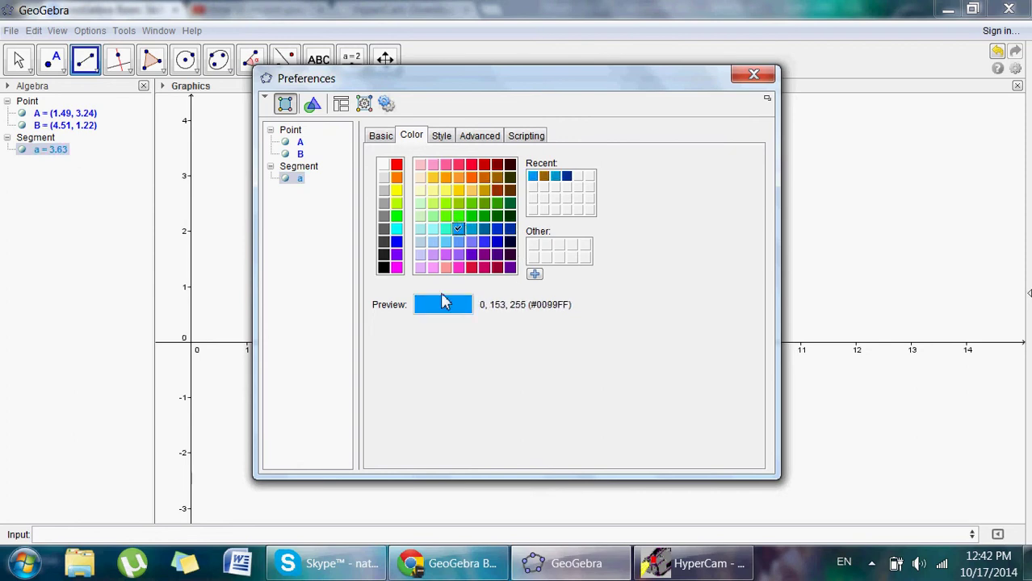
left_click(445, 164)
left_click(383, 267)
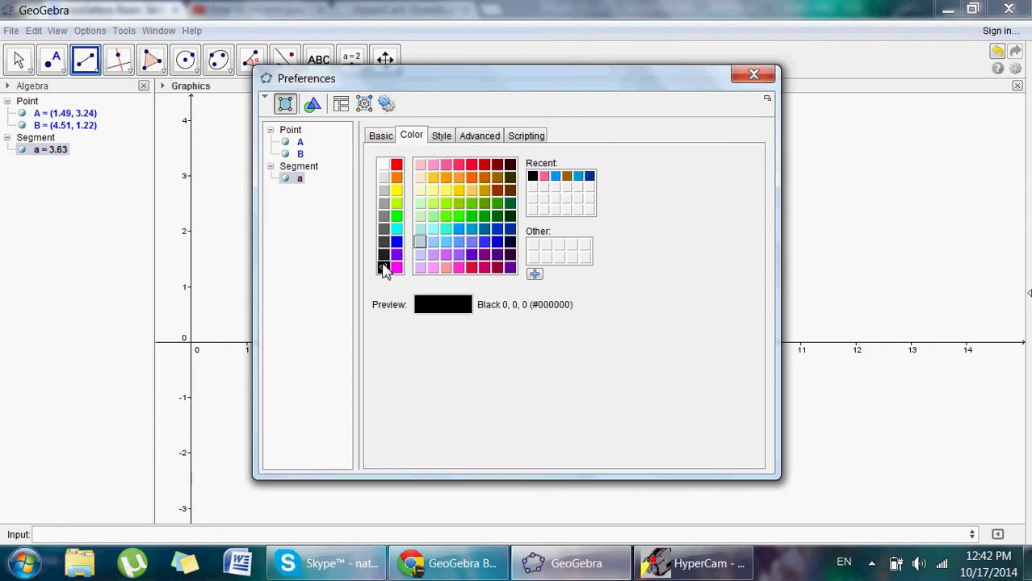
Step: Raise segment a's line thickness to 13, and try its line opacity at 0 and back at 100
left_click(441, 139)
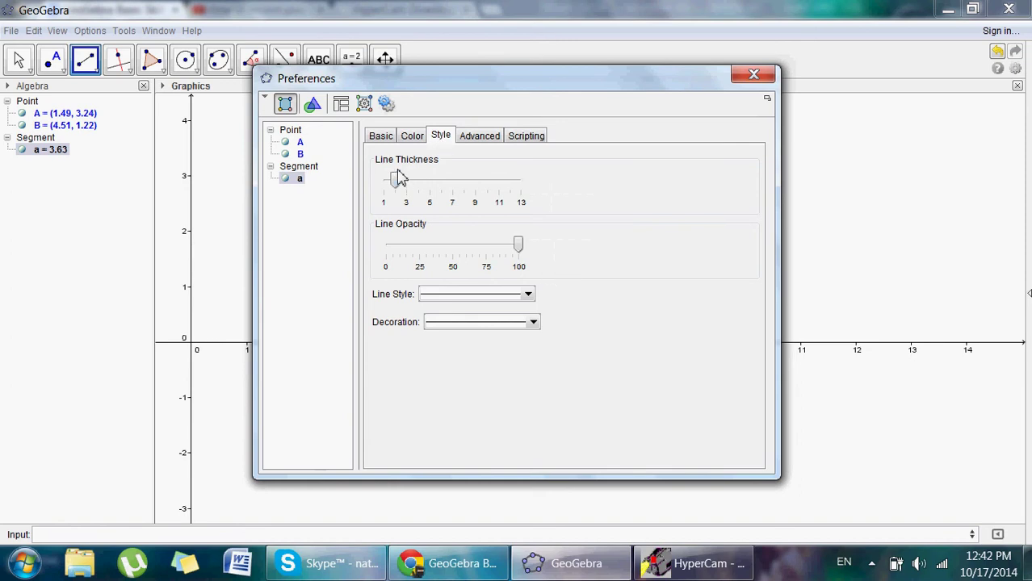
left_click_drag(393, 78, 681, 110)
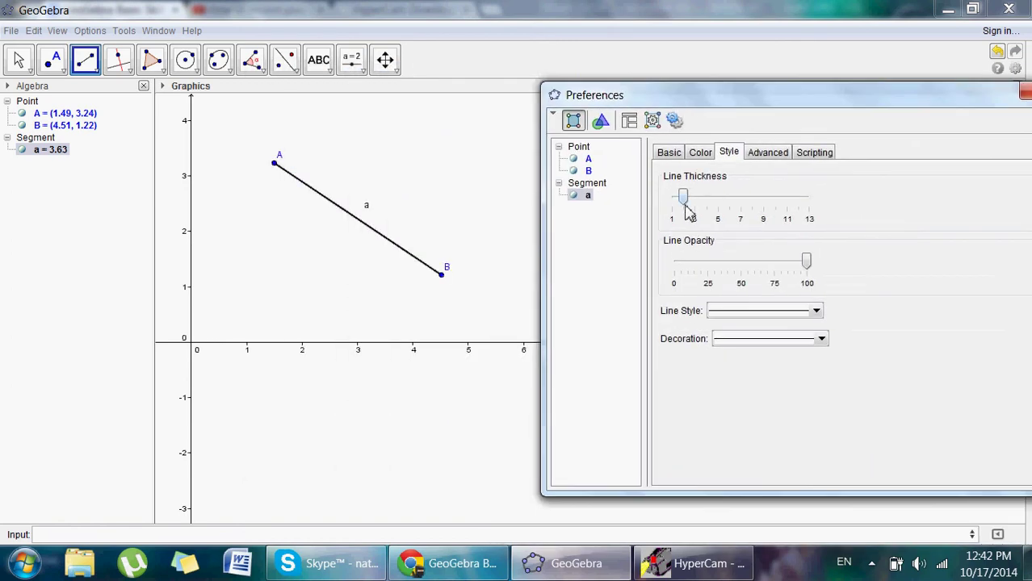
left_click_drag(683, 198, 829, 216)
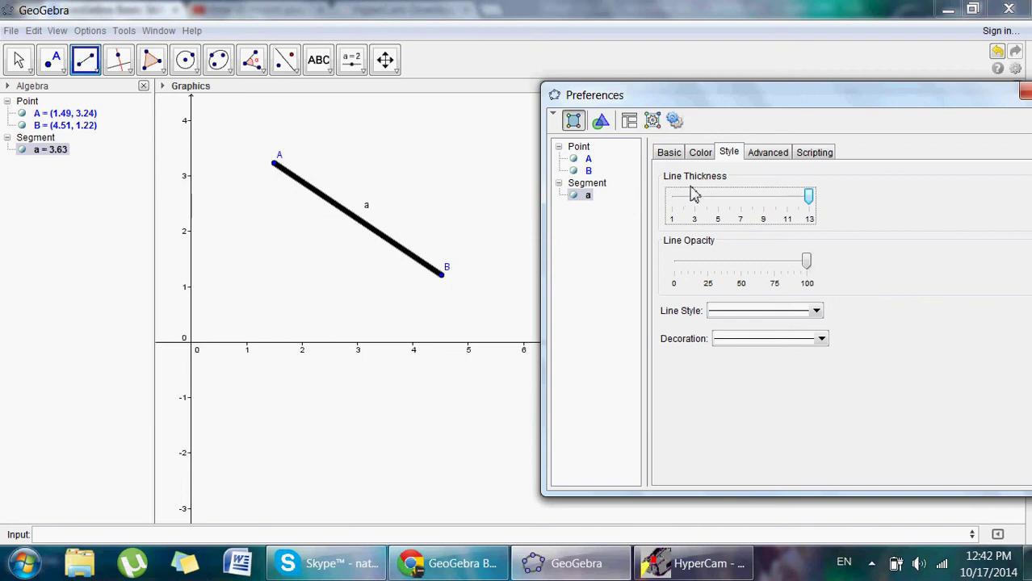
left_click_drag(675, 210, 854, 219)
left_click_drag(807, 262, 594, 293)
left_click_drag(675, 264, 867, 277)
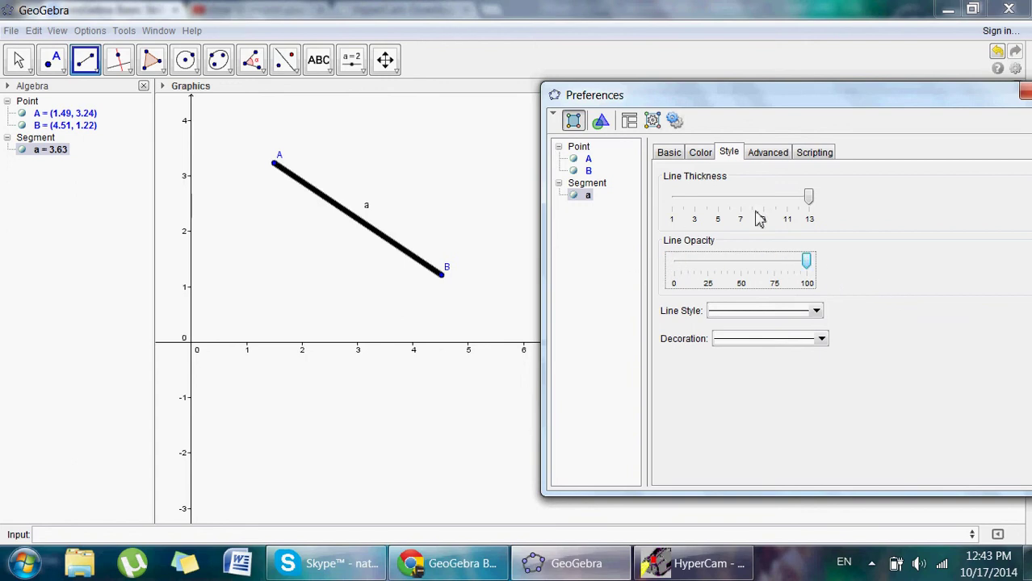
Step: Set segment a's line thickness to 7 and its line opacity to 60, and close the properties
left_click_drag(809, 200, 747, 222)
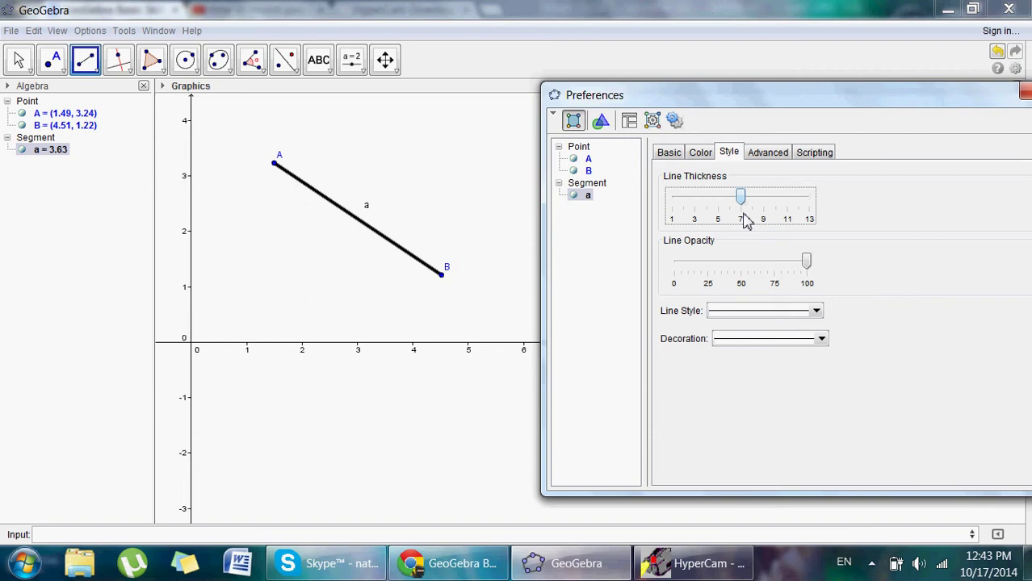
left_click_drag(805, 263, 757, 267)
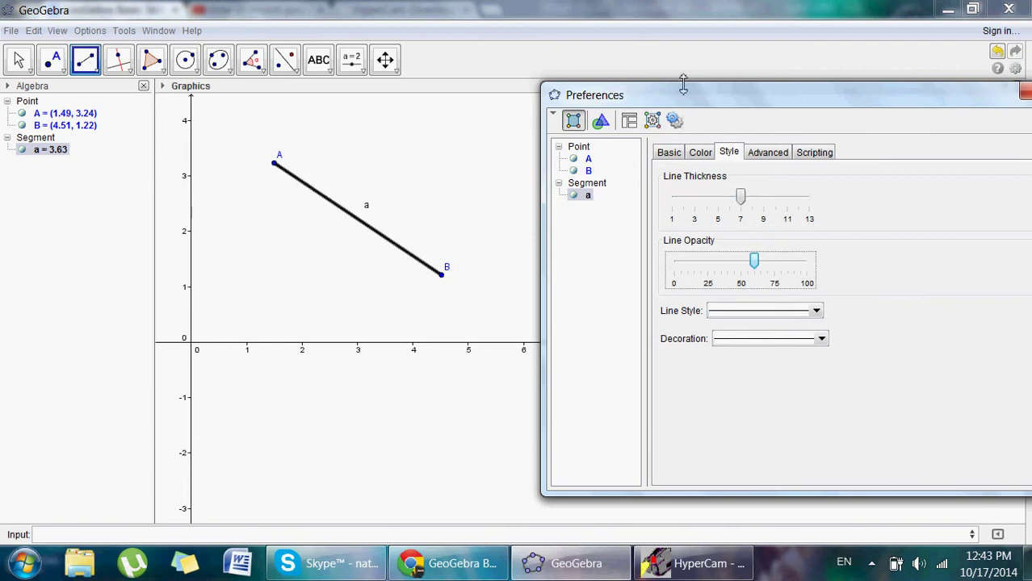
left_click_drag(683, 83, 533, 71)
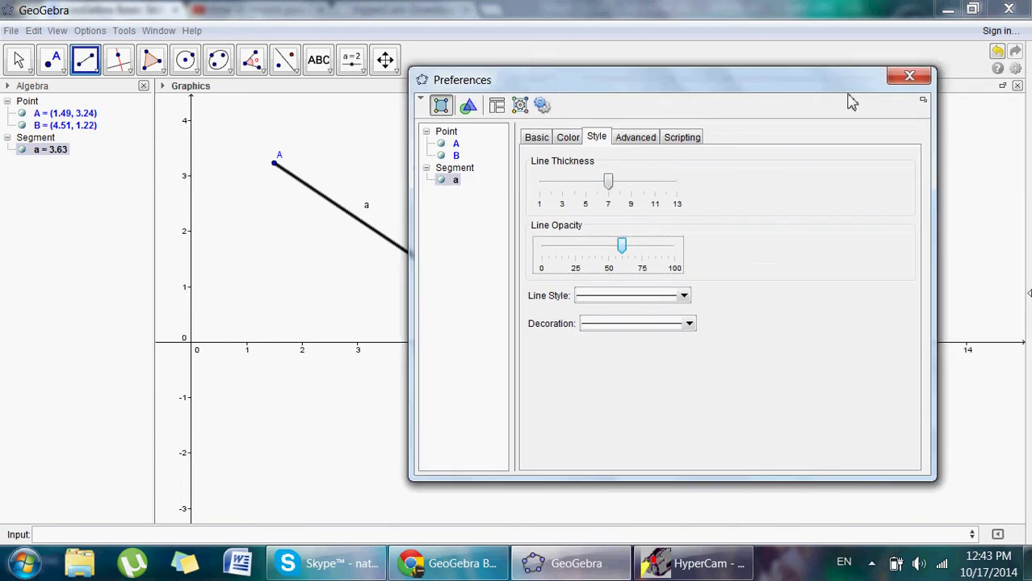
left_click(904, 78)
Step: Undo the segment's styling, the segment and both points until the construction is empty
key("ctrl+z")
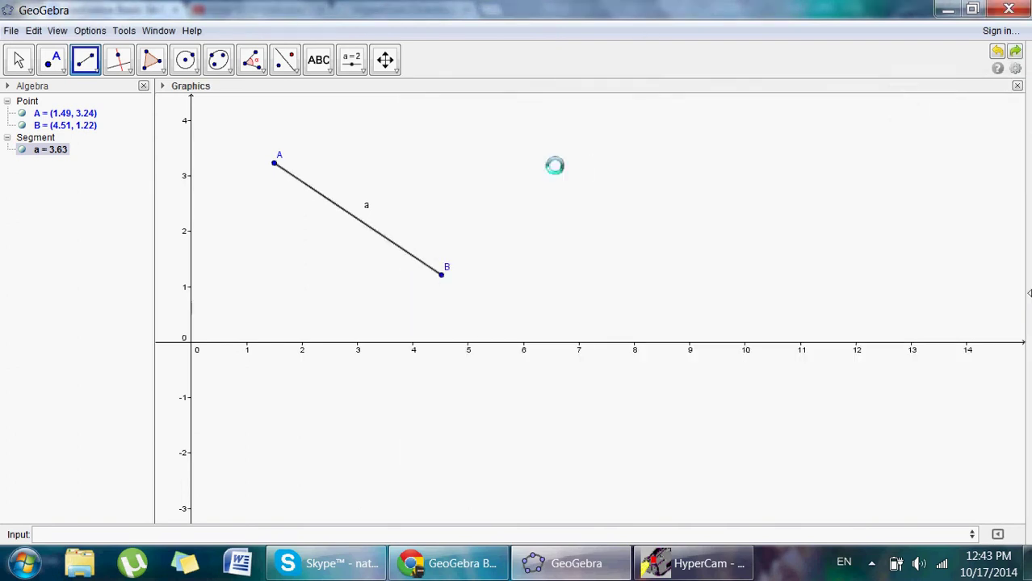
key("ctrl+z")
key("ctrl+z")
key("ctrl+z")
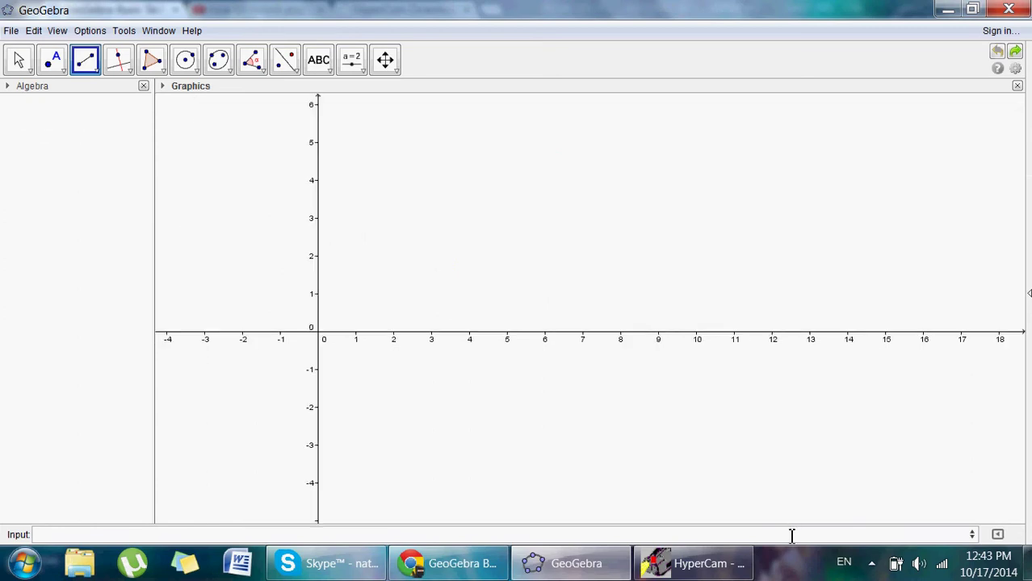
Step: Switch to Chrome to check the remaining skills on the checklist, and go back to GeoGebra
key("alt+Tab")
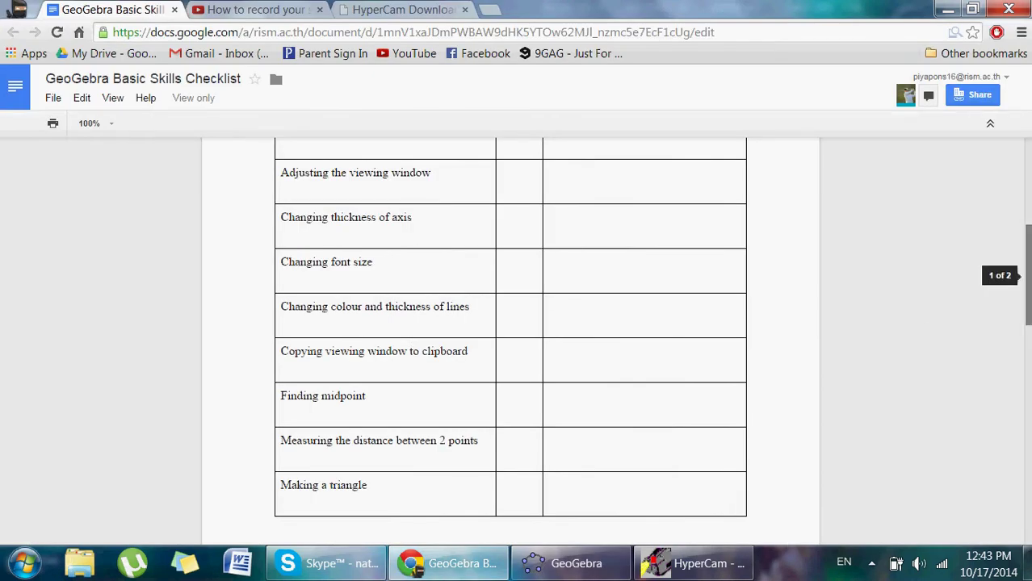
key("F2")
key("alt+Tab")
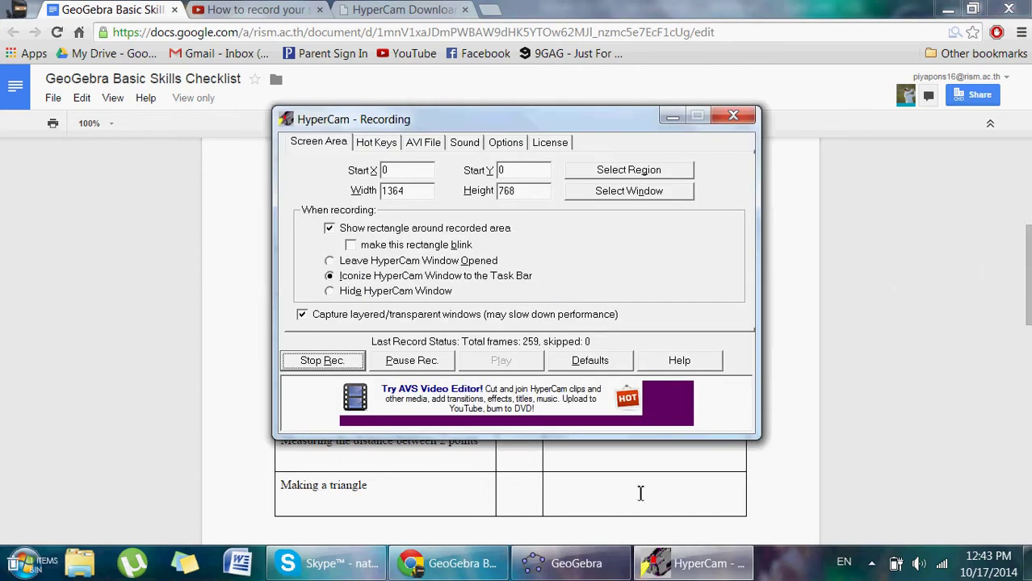
left_click(570, 564)
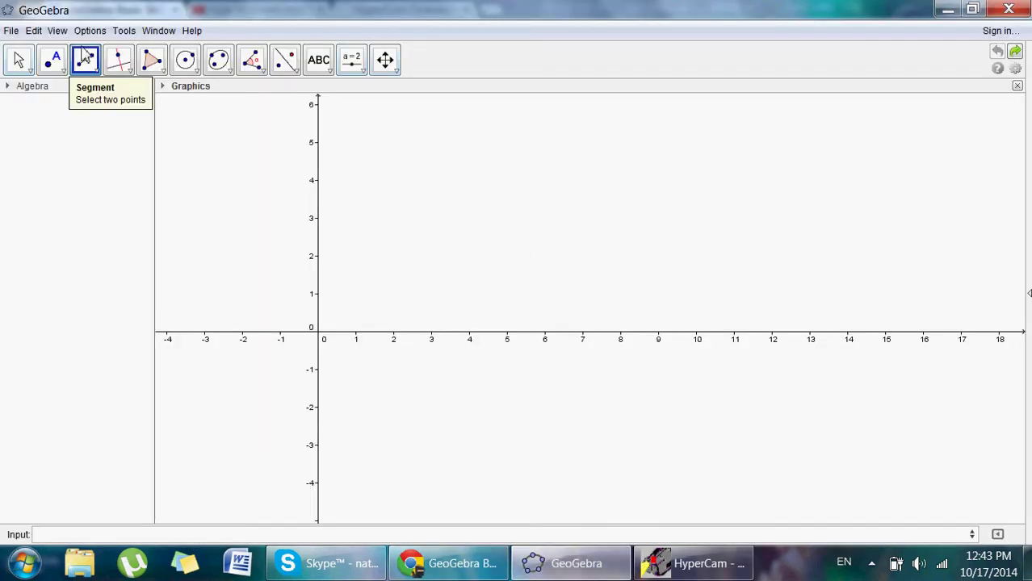
Step: Plot three points with the Point tool at (3, 3), (10, 5) and about (9.44, 0.2)
left_click(52, 60)
left_click(431, 218)
left_click(696, 142)
left_click(675, 324)
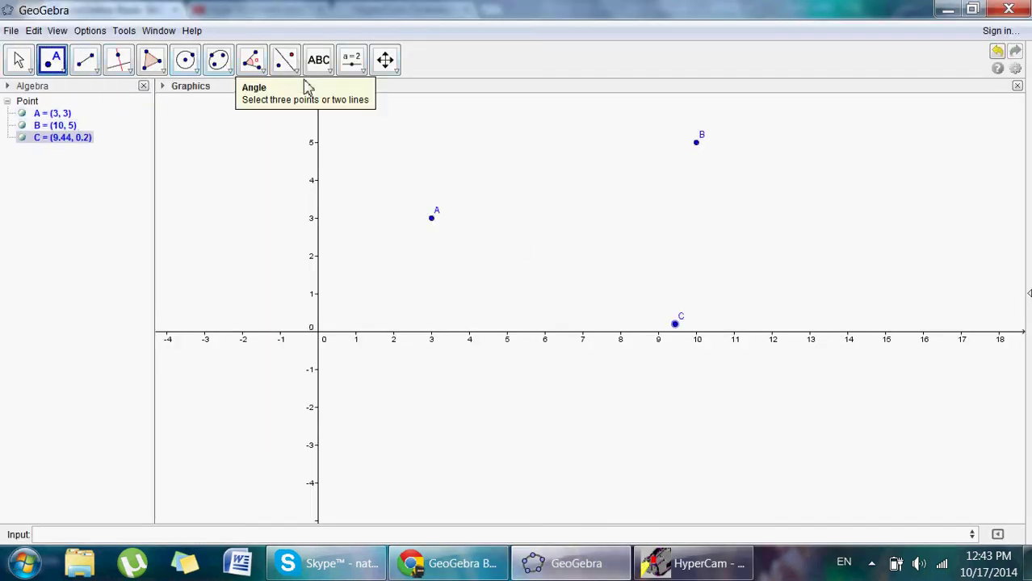
Step: Draw a line with the Line tool through point A and a new point at about (9.42, 4.84), near B
left_click(94, 77)
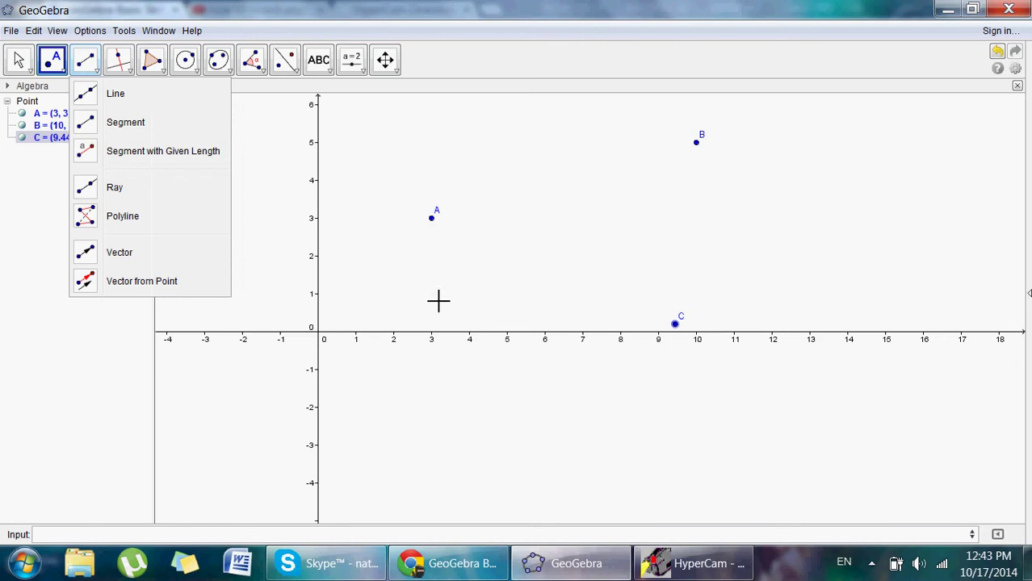
left_click(178, 101)
left_click(431, 218)
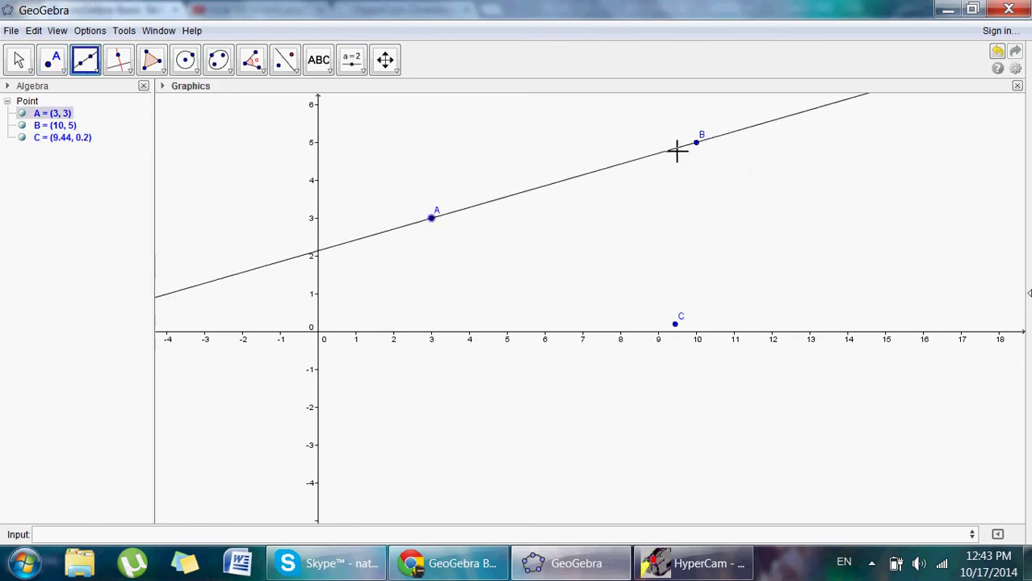
left_click(674, 149)
Step: Rename point A at (3, 3) to Friday
left_click(15, 59)
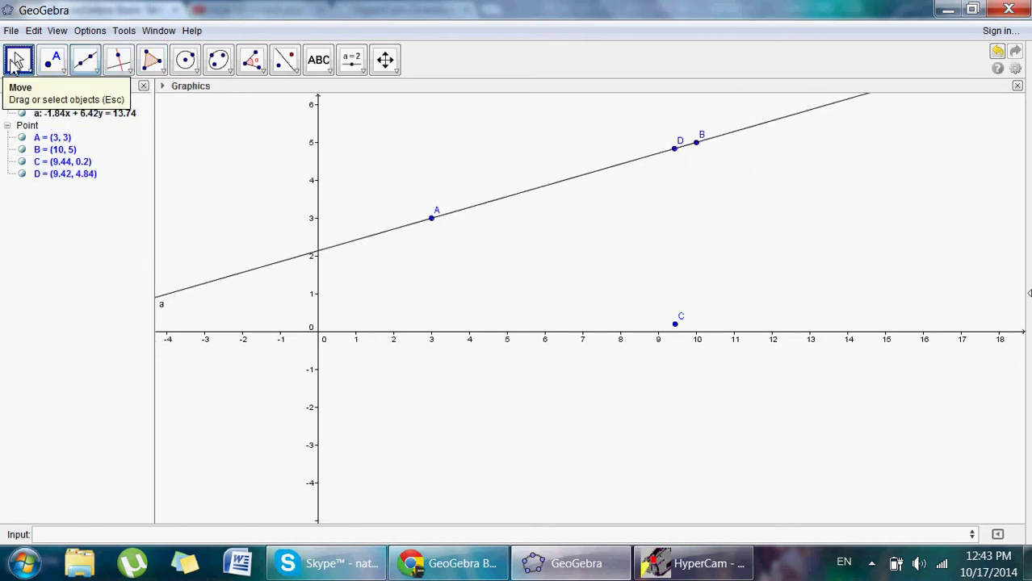
left_click(430, 225)
right_click(431, 223)
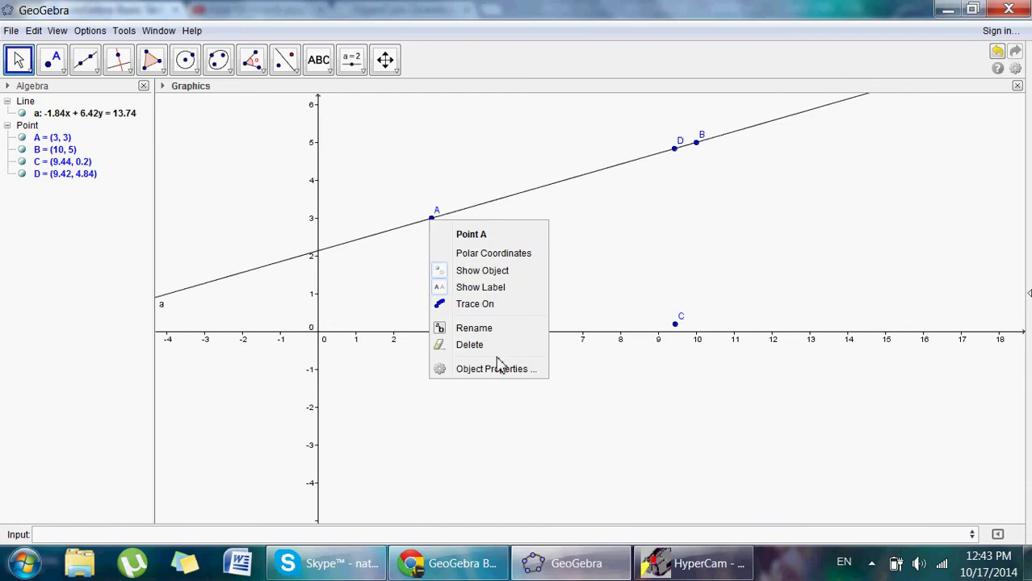
left_click(474, 328)
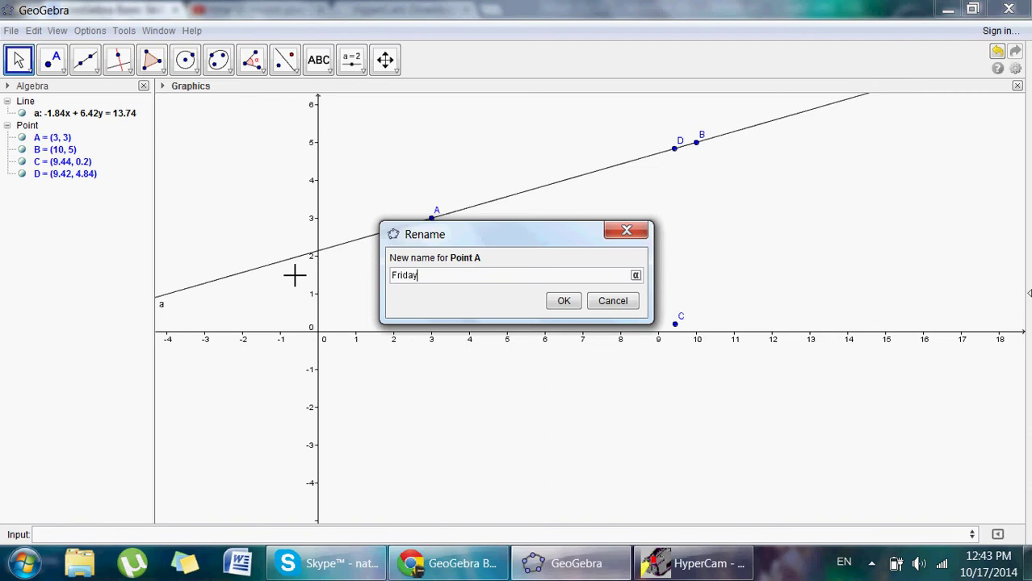
key("Return")
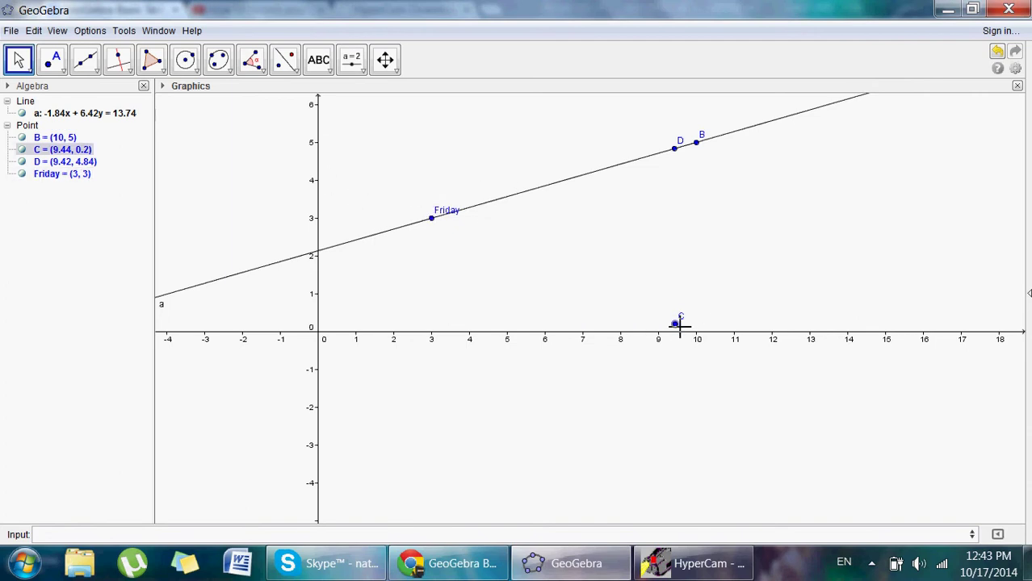
Step: Rename point C, just above the x-axis, to Monday
right_click(680, 325)
left_click(748, 431)
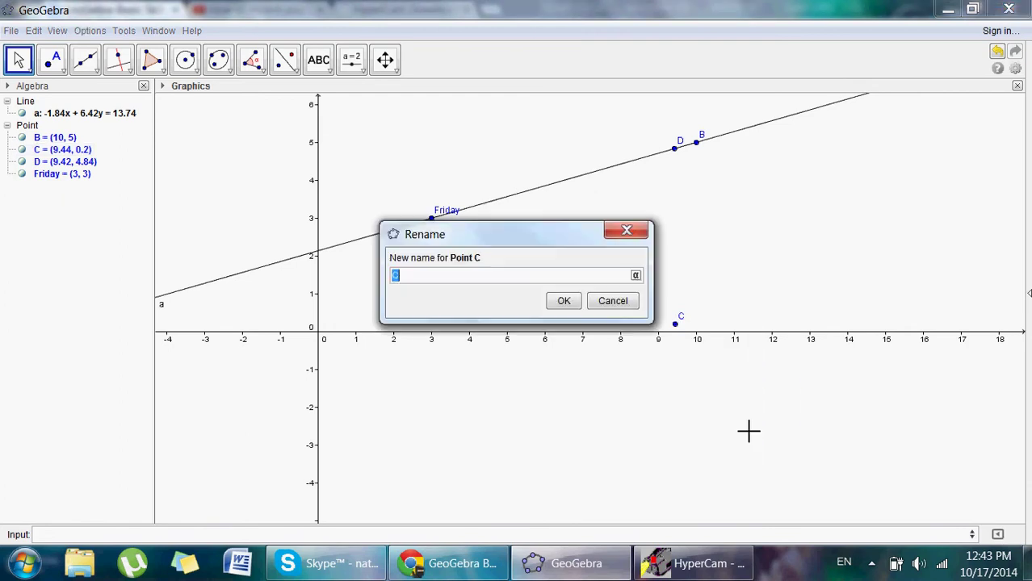
type("Monday")
key("Return")
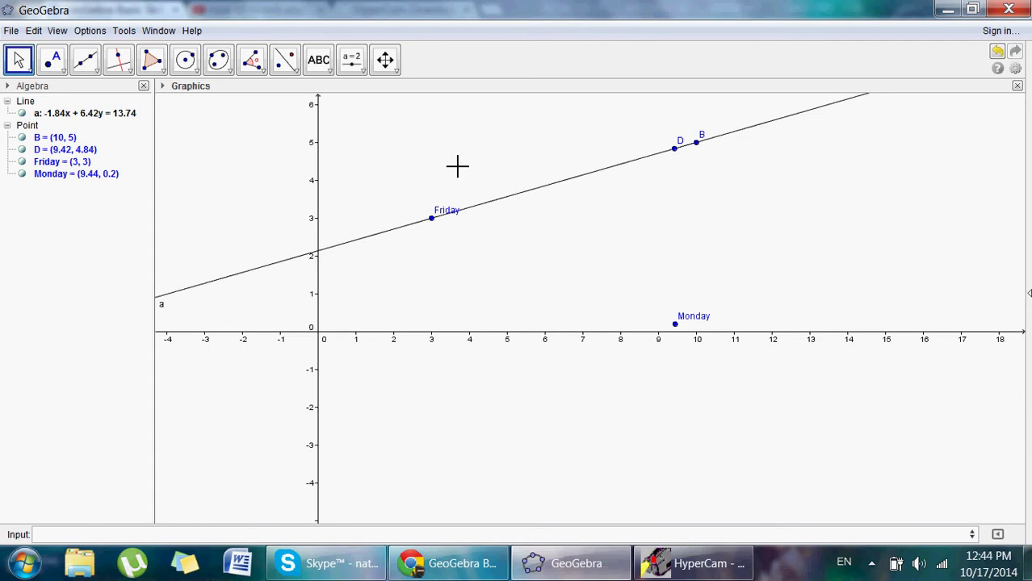
Step: Draw a segment with the Segment tool from point Friday to point Monday
left_click(84, 60)
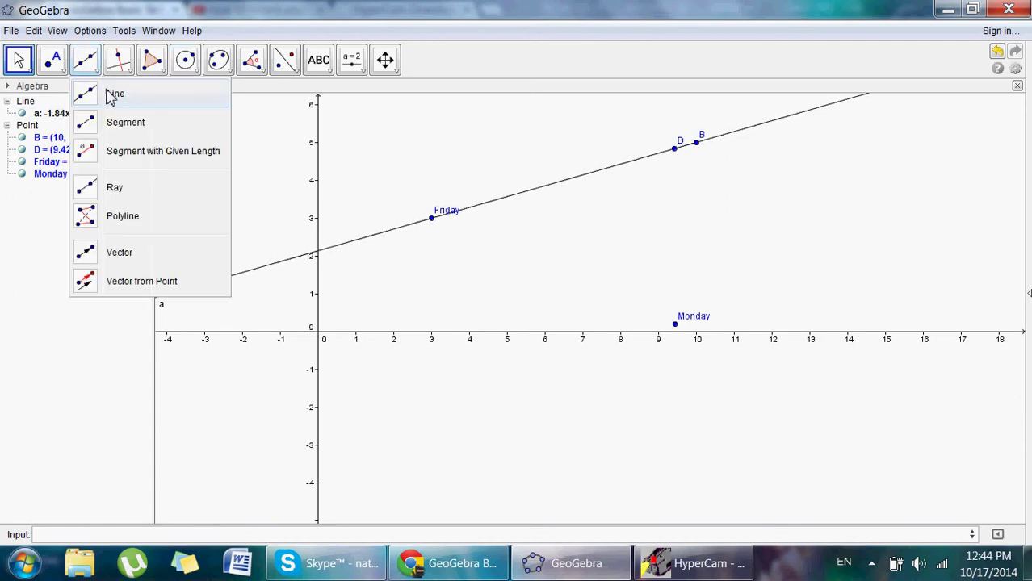
left_click(113, 104)
left_click(95, 71)
left_click(103, 123)
left_click(431, 218)
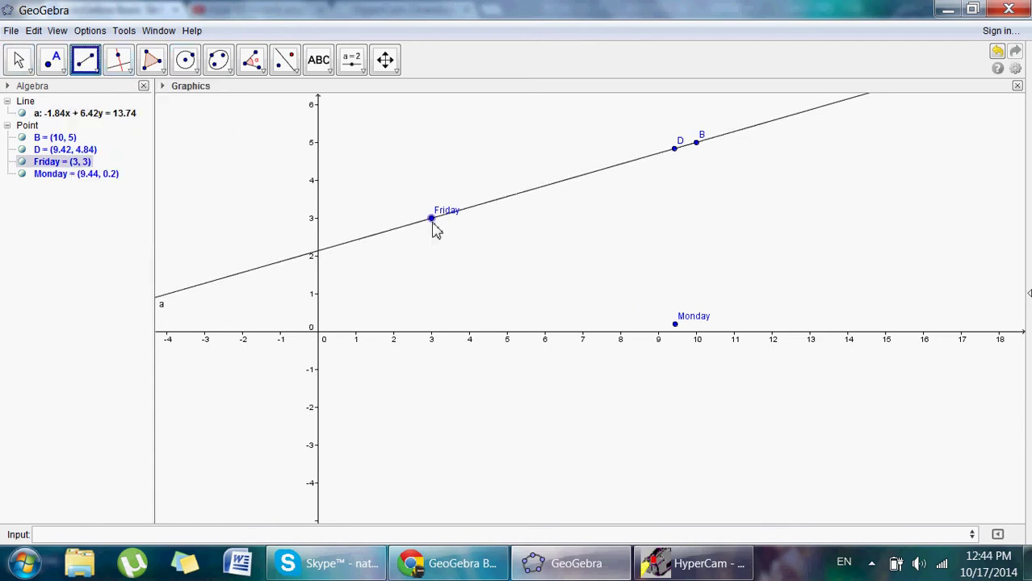
left_click(675, 324)
left_click(675, 324)
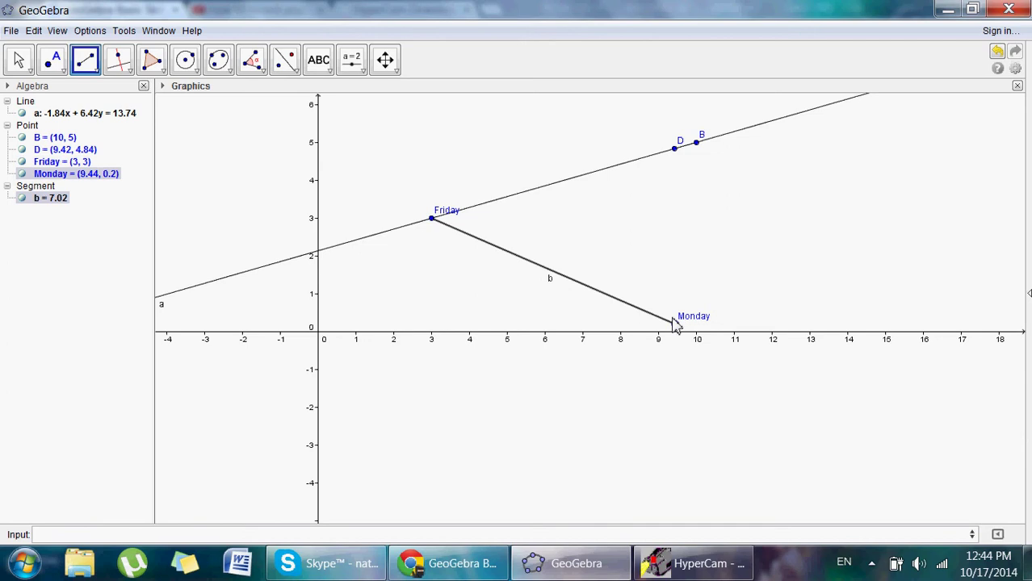
Step: Rename the segment between Friday and Monday to School
right_click(499, 253)
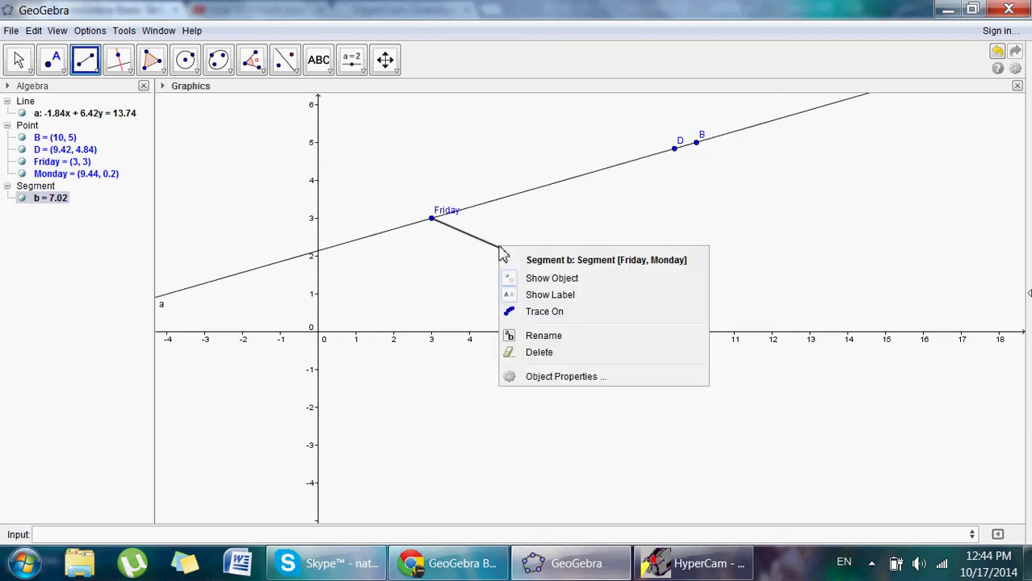
left_click(581, 337)
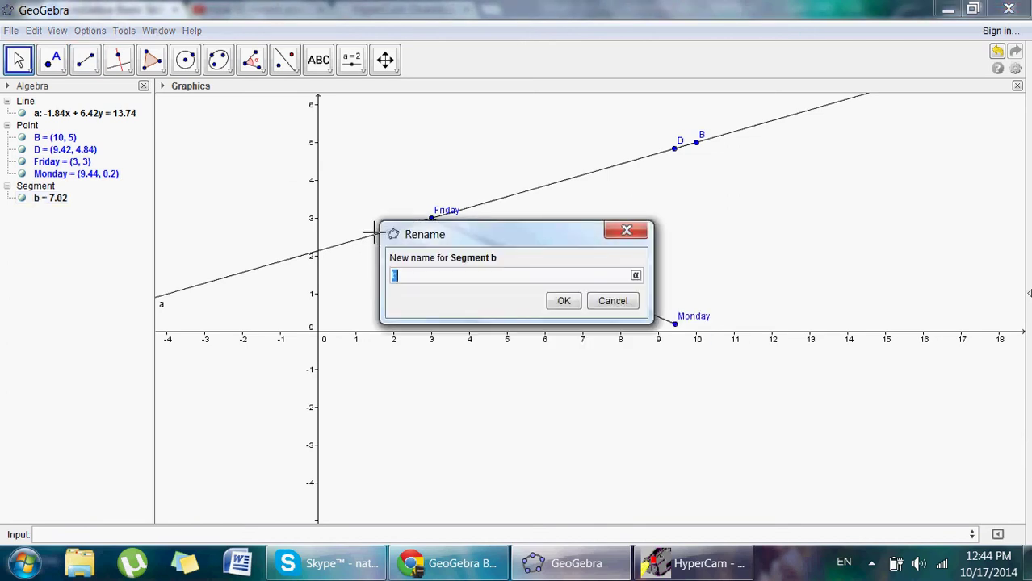
type("School")
key("Return")
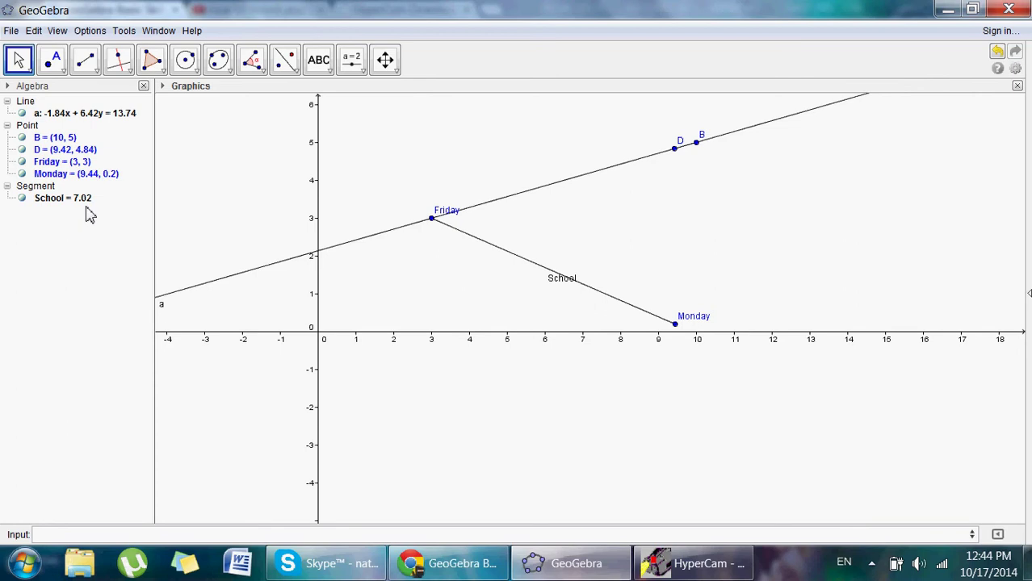
Step: Review the colour and style properties of segment School and of point Monday without changing them
right_click(490, 244)
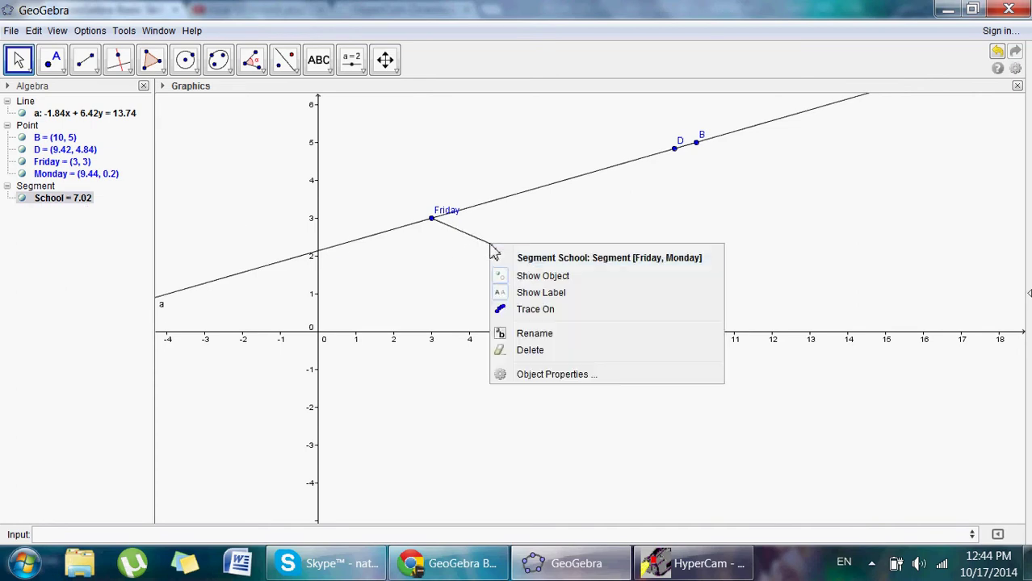
left_click(553, 374)
left_click(635, 139)
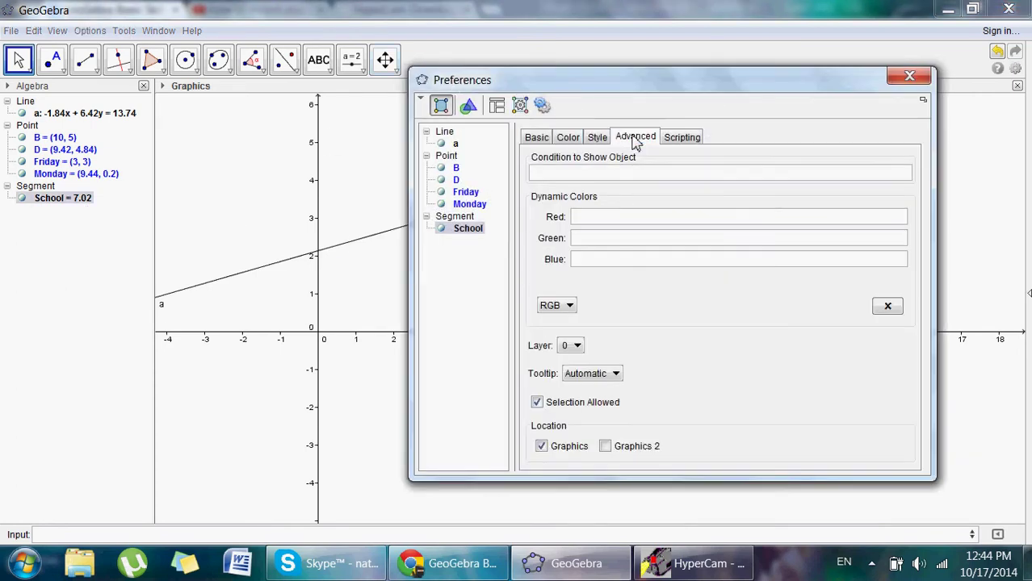
left_click(599, 139)
left_click(573, 139)
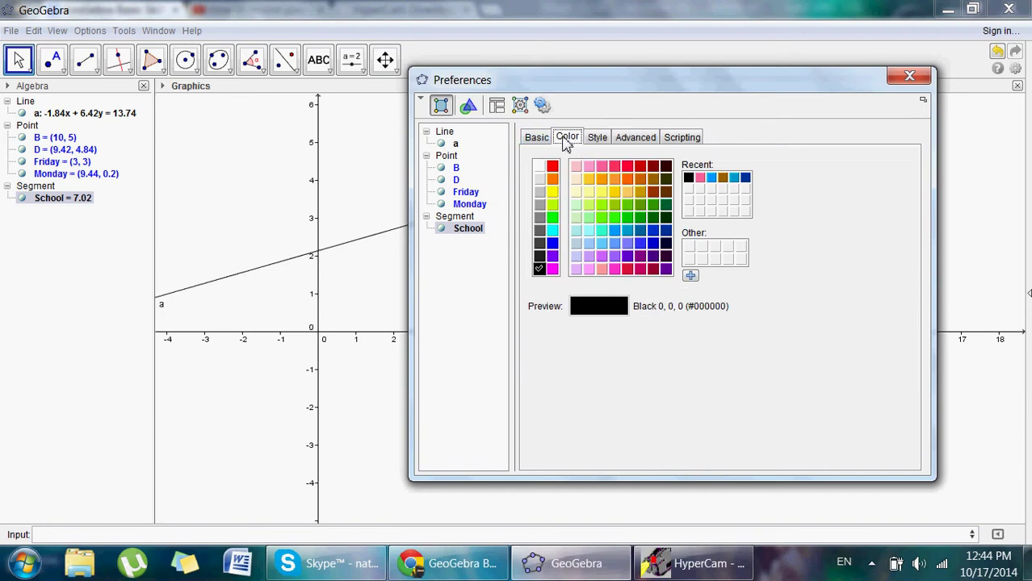
left_click(596, 138)
left_click(597, 137)
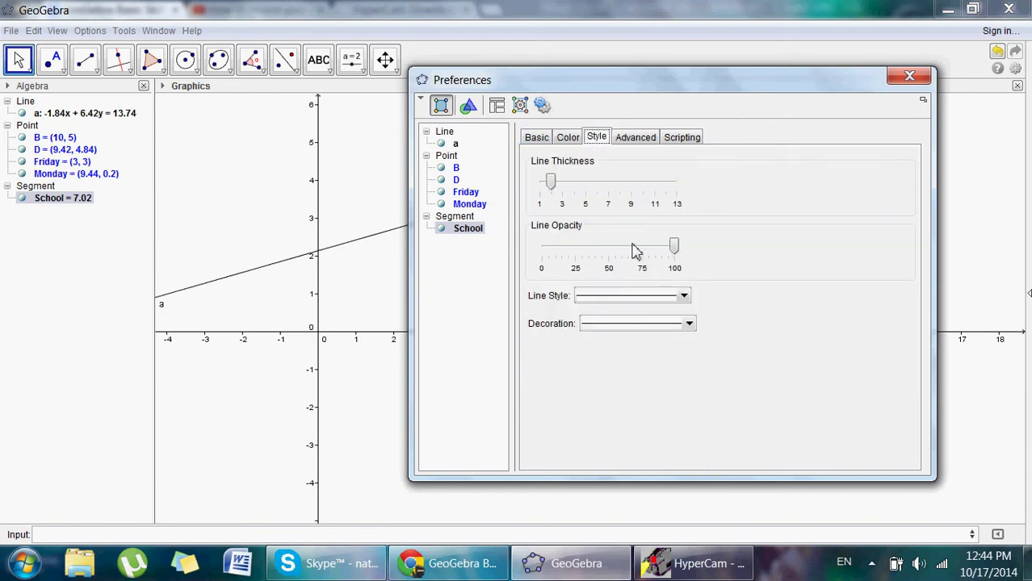
left_click(567, 138)
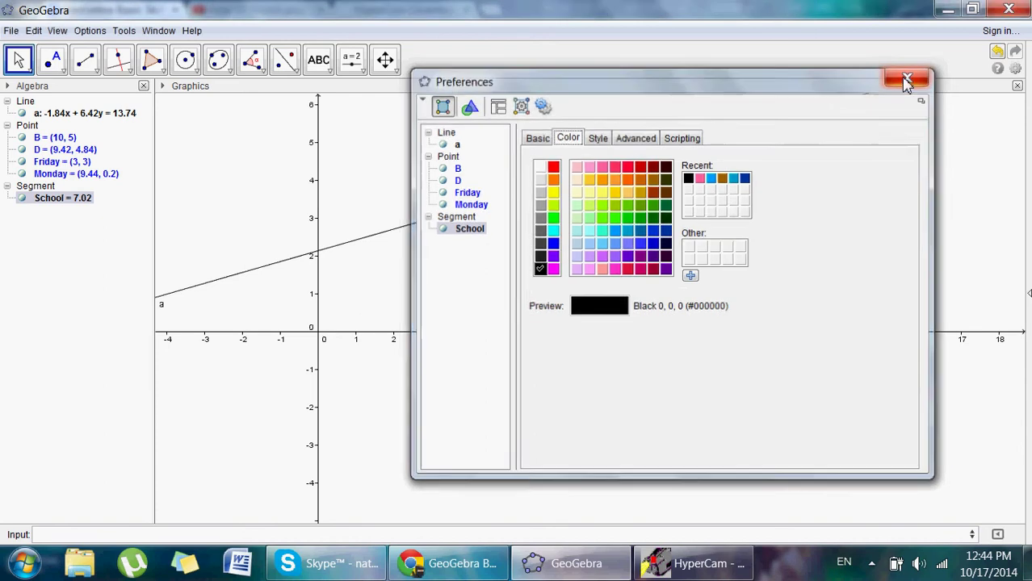
left_click(910, 77)
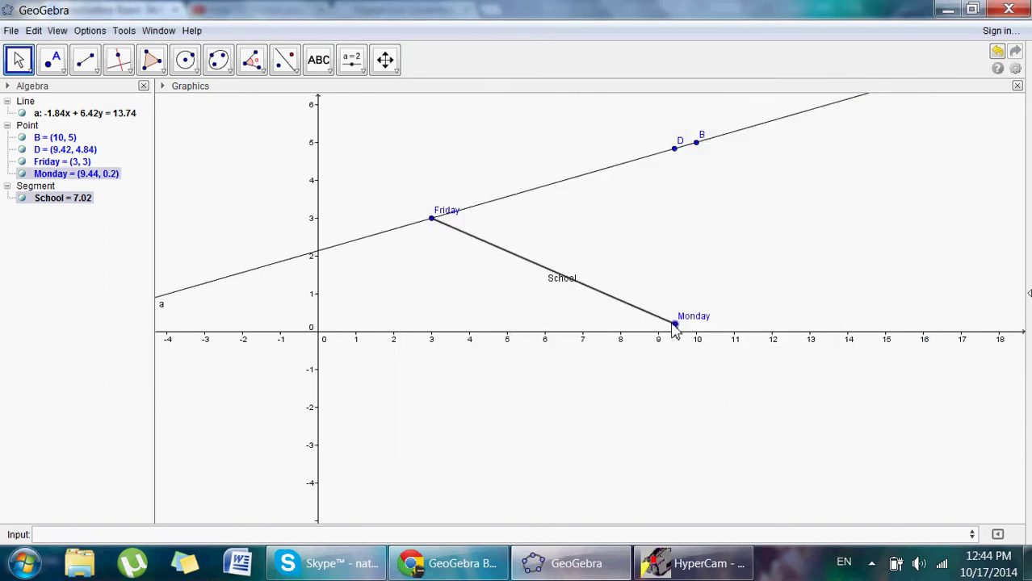
right_click(675, 324)
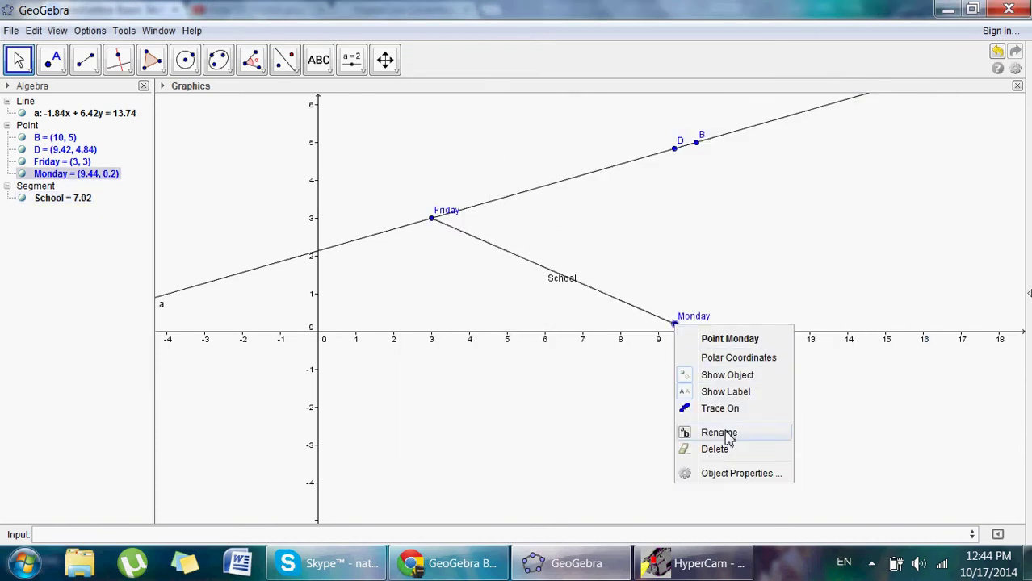
left_click(738, 473)
left_click(595, 139)
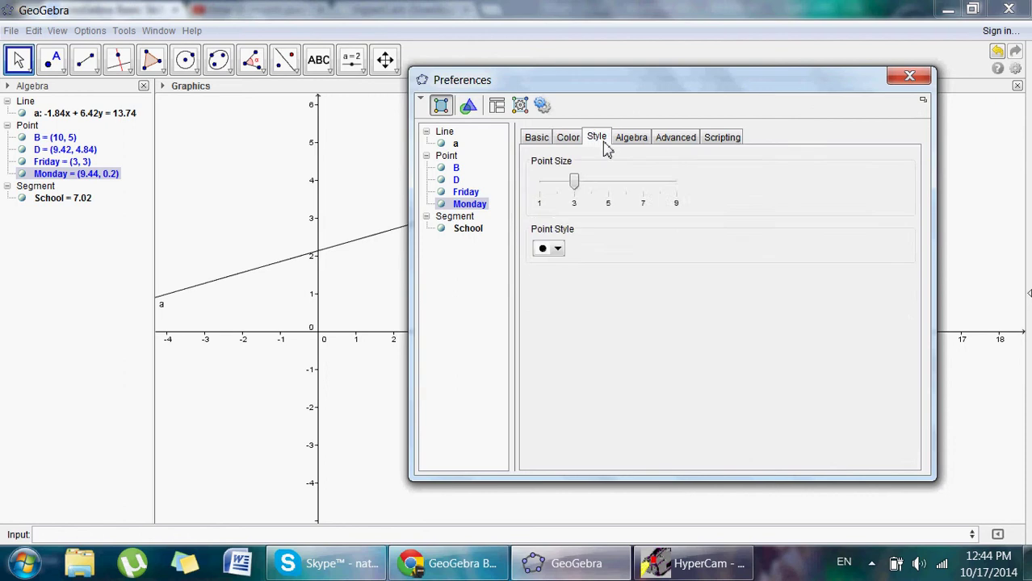
left_click(568, 138)
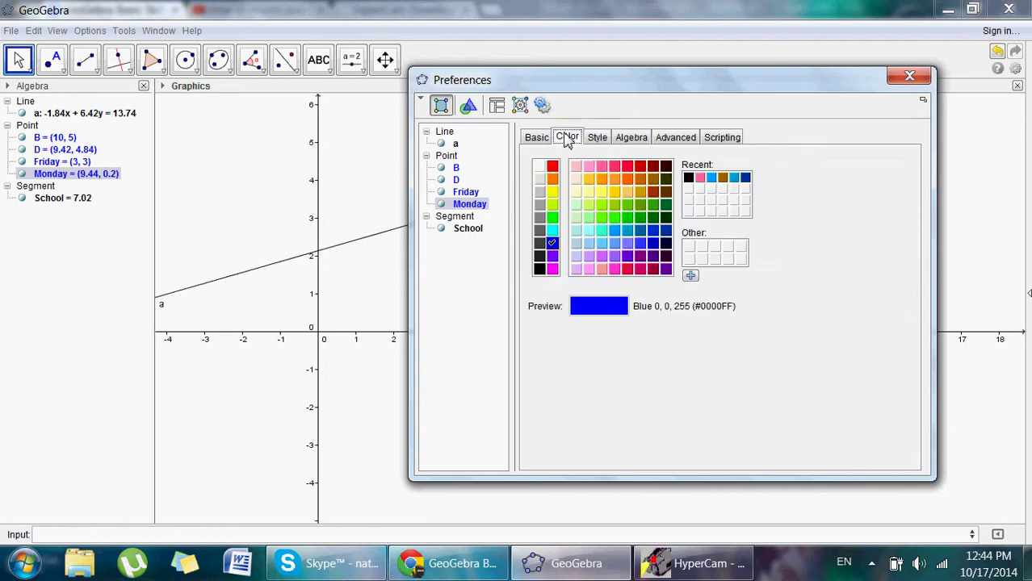
left_click(910, 79)
Step: Undo all construction steps back to an empty graphics view
key("ctrl+z")
key("ctrl+z")
key("ctrl+z")
key("ctrl+z")
key("ctrl+z")
key("ctrl+z")
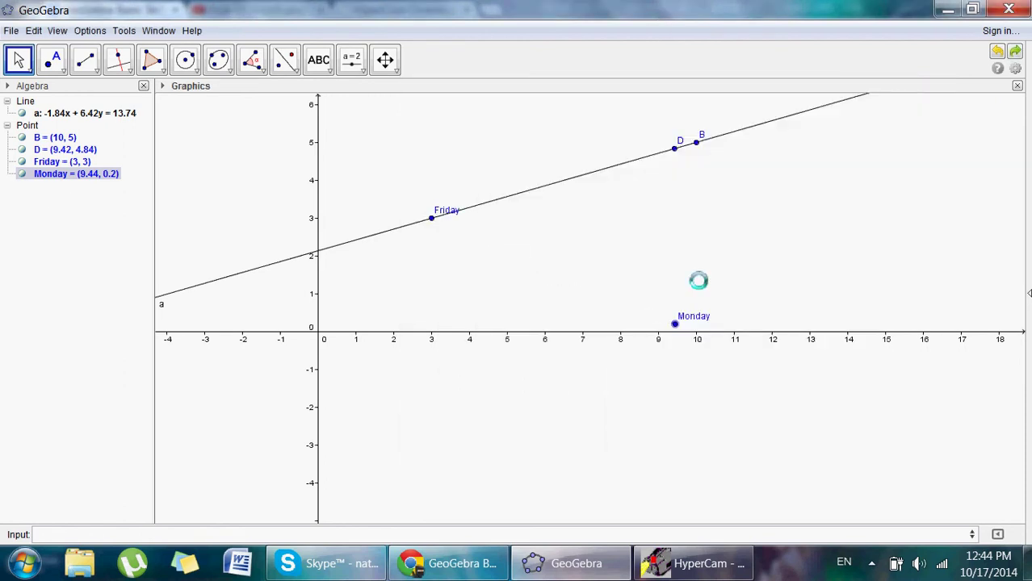
key("ctrl+z")
key("ctrl+z")
key("ctrl+z")
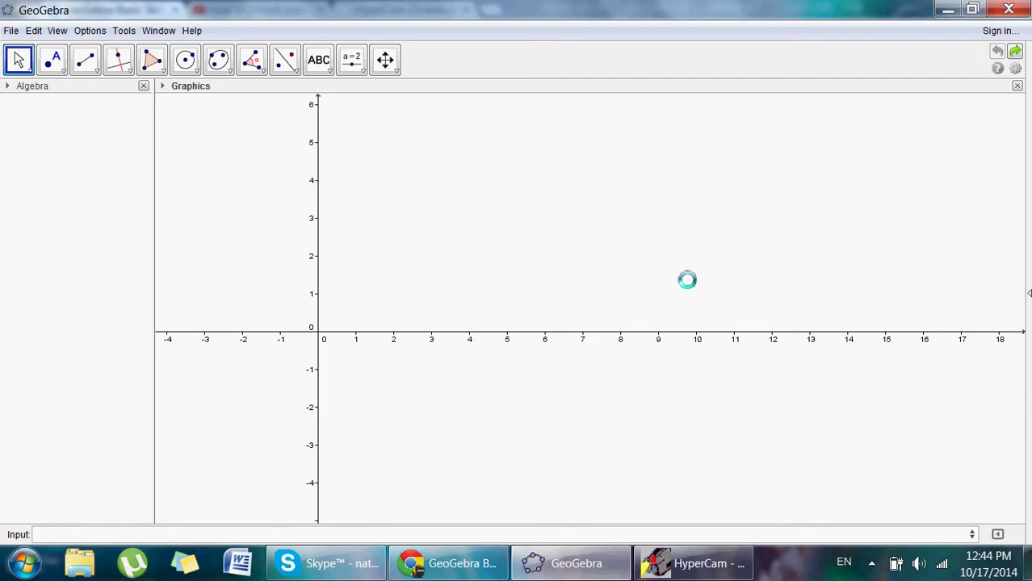
Step: Switch to the GeoGebra Basic Skills Checklist in Chrome and read through the remaining skills
key("alt+Tab")
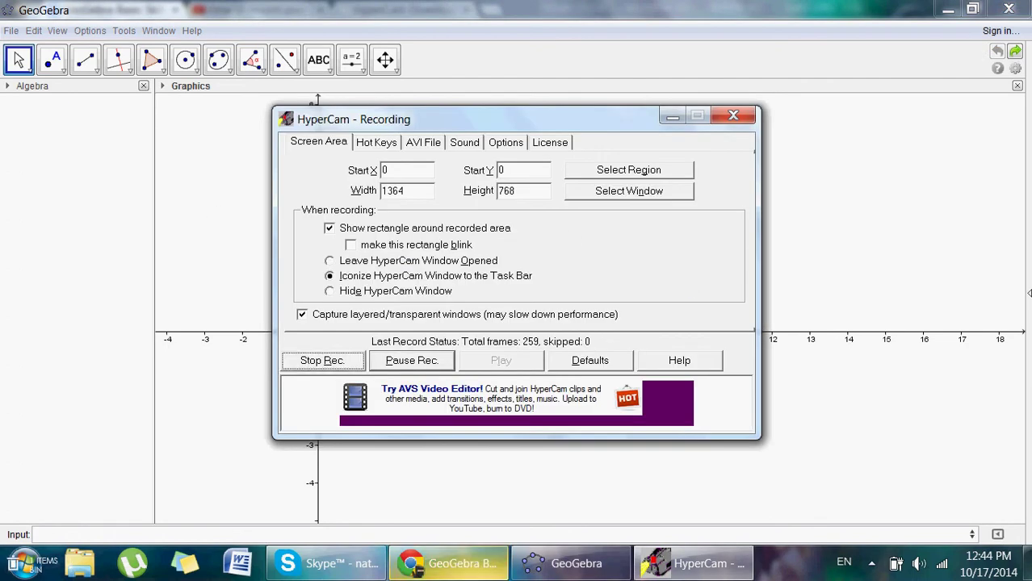
left_click(475, 575)
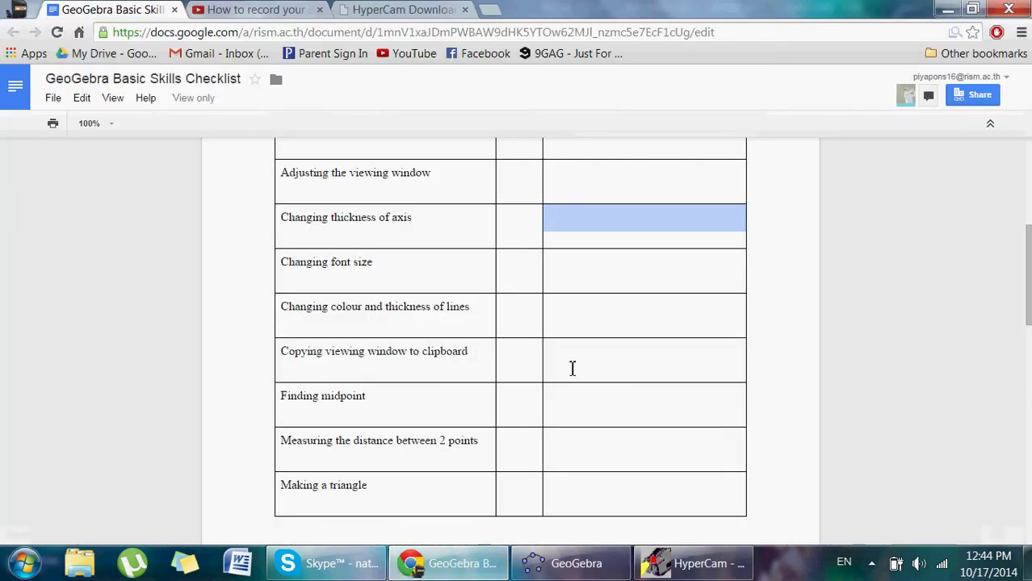
scroll(572, 367, "down", 1)
scroll(571, 367, "down", 2)
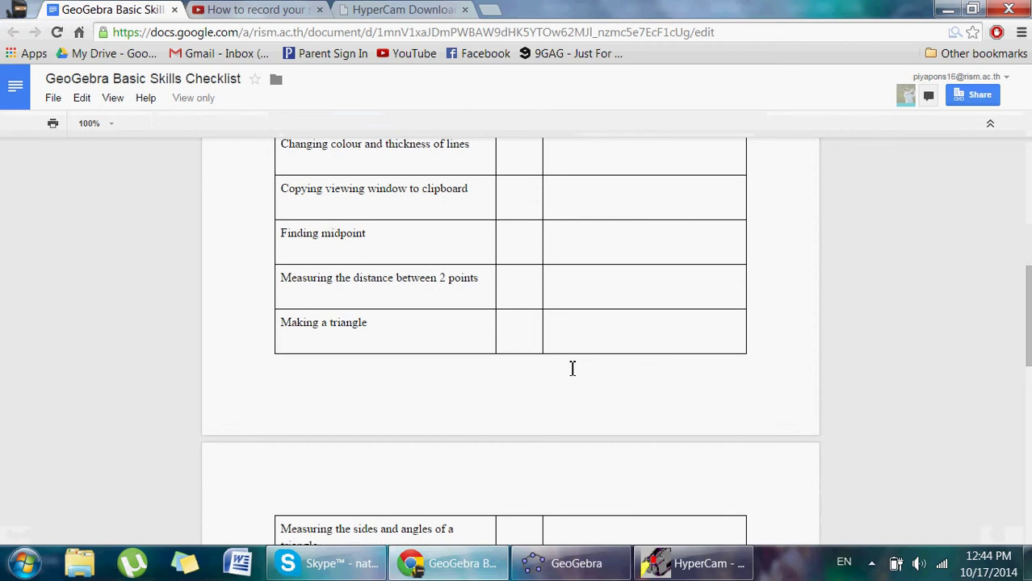
scroll(571, 368, "down", 1)
Step: Switch back to GeoGebra and plot two points at about (1.26, 4.24) and (8.2, 3.06) with the Point tool
key("alt+Tab")
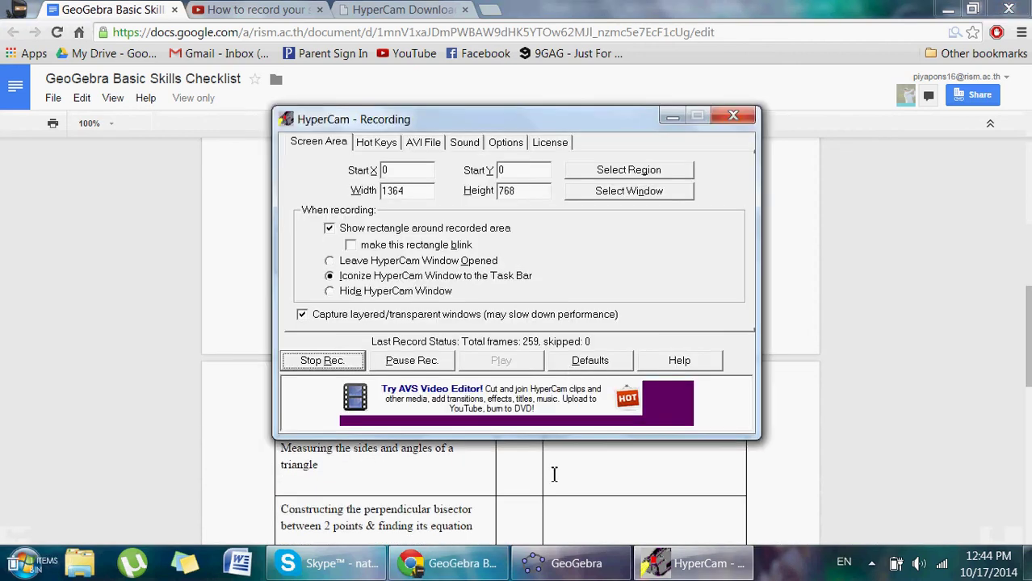
left_click(536, 562)
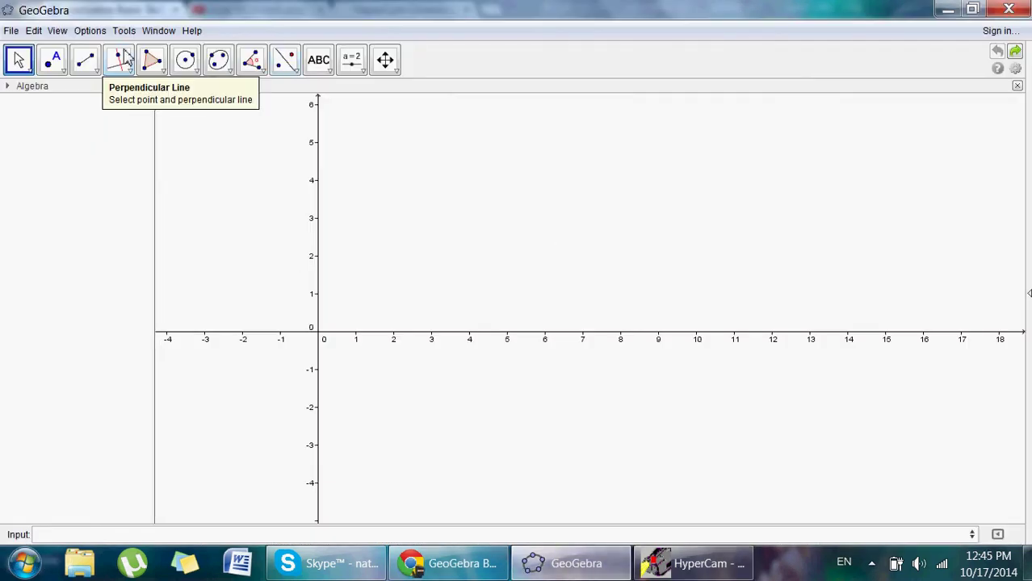
left_click(52, 60)
left_click(129, 69)
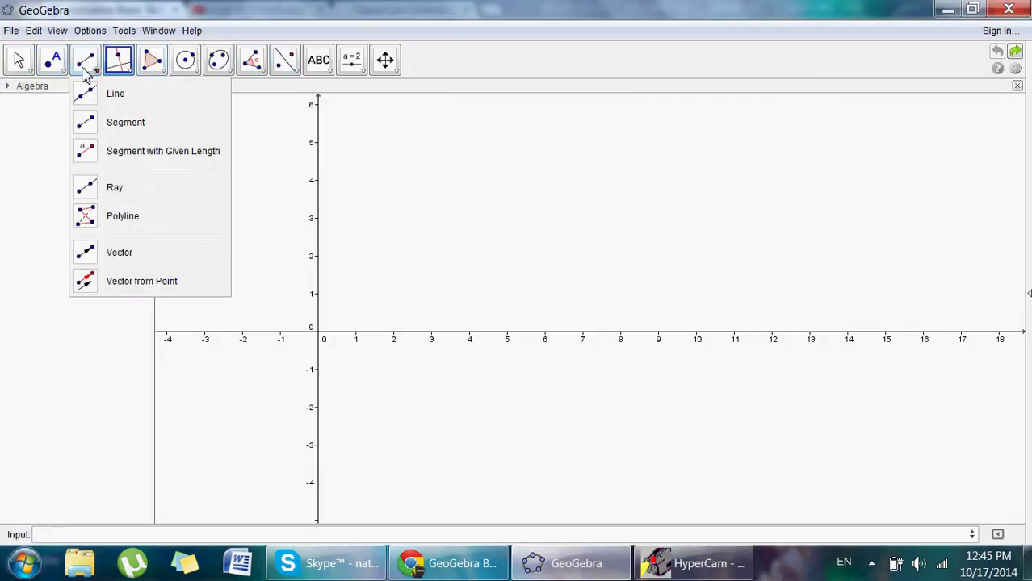
mouse_move(93, 72)
left_click(52, 61)
left_click(365, 172)
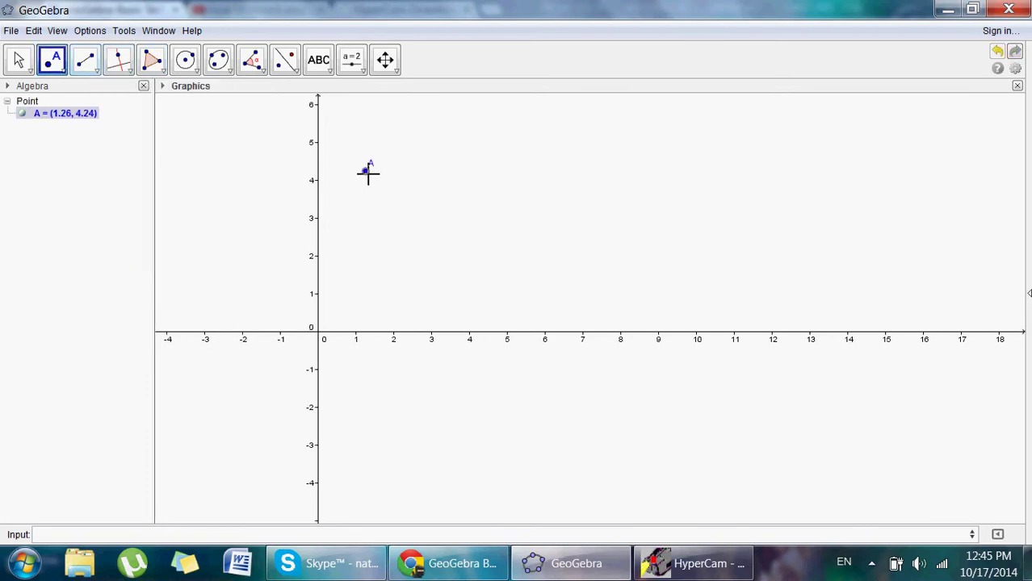
left_click(629, 215)
Step: Add a third point at about (7.96, 1.32), below point B, and dismiss its redefinition
left_click(83, 65)
left_click(125, 122)
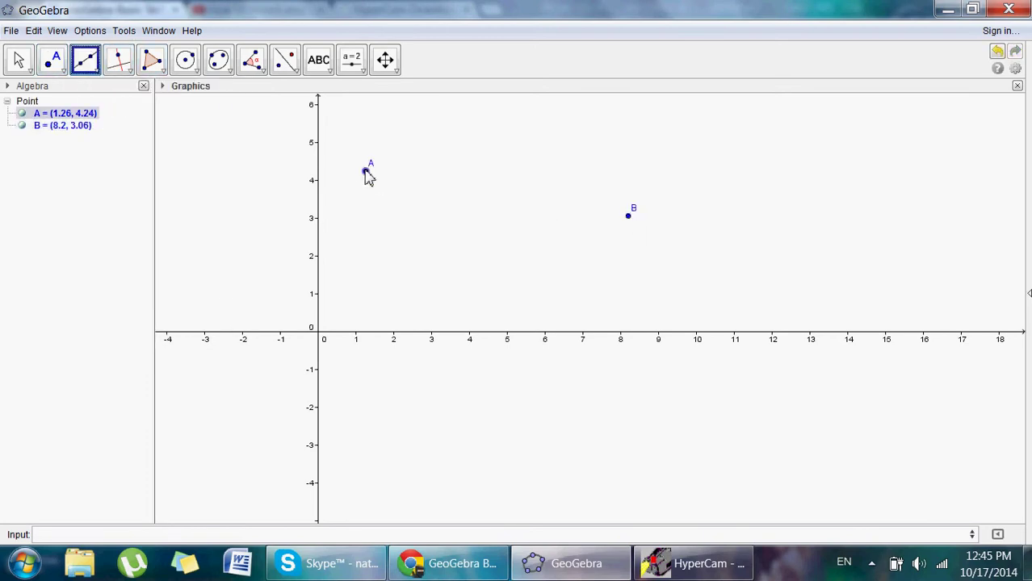
double_click(619, 283)
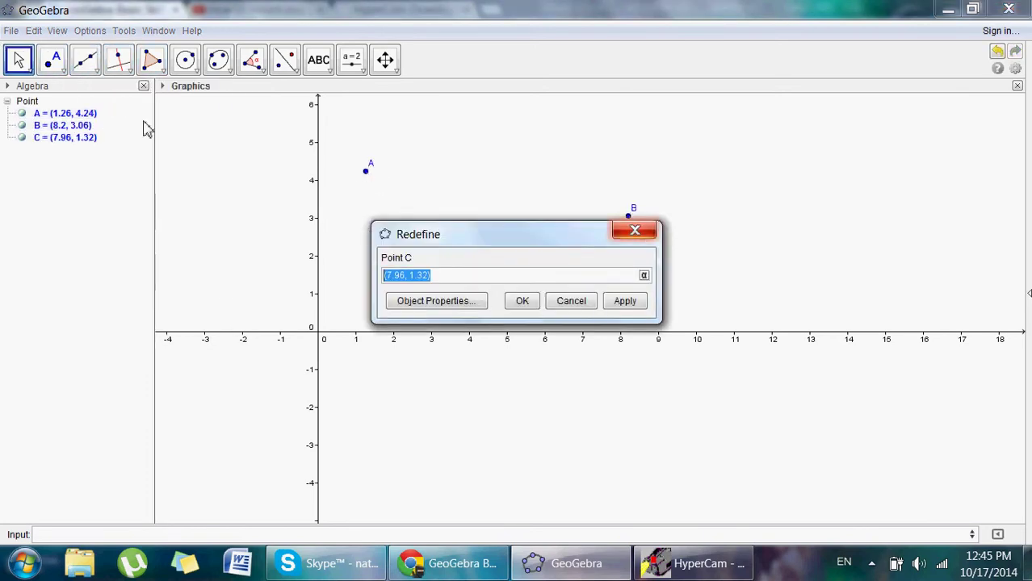
left_click(634, 234)
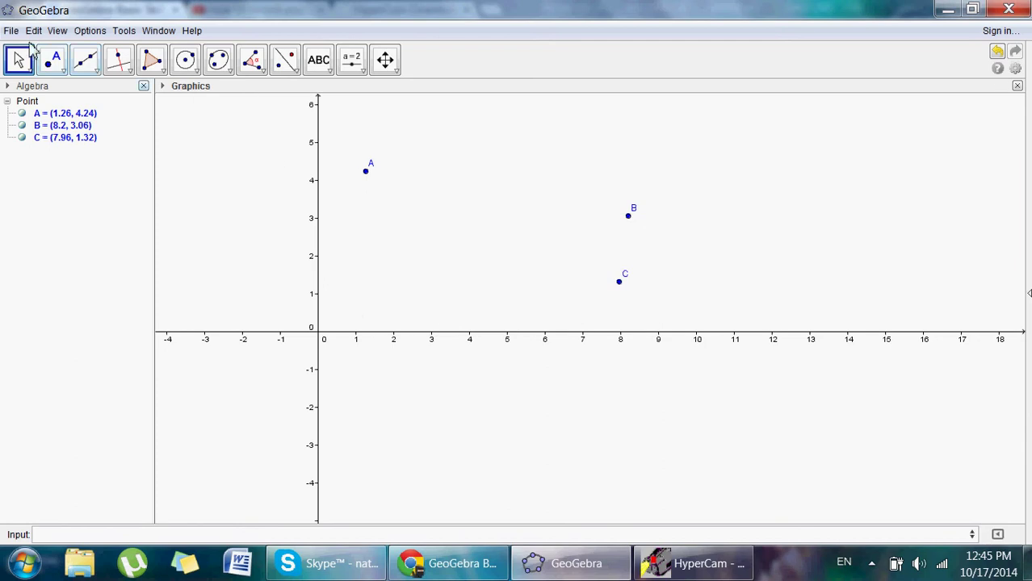
left_click(51, 61)
left_click(366, 172)
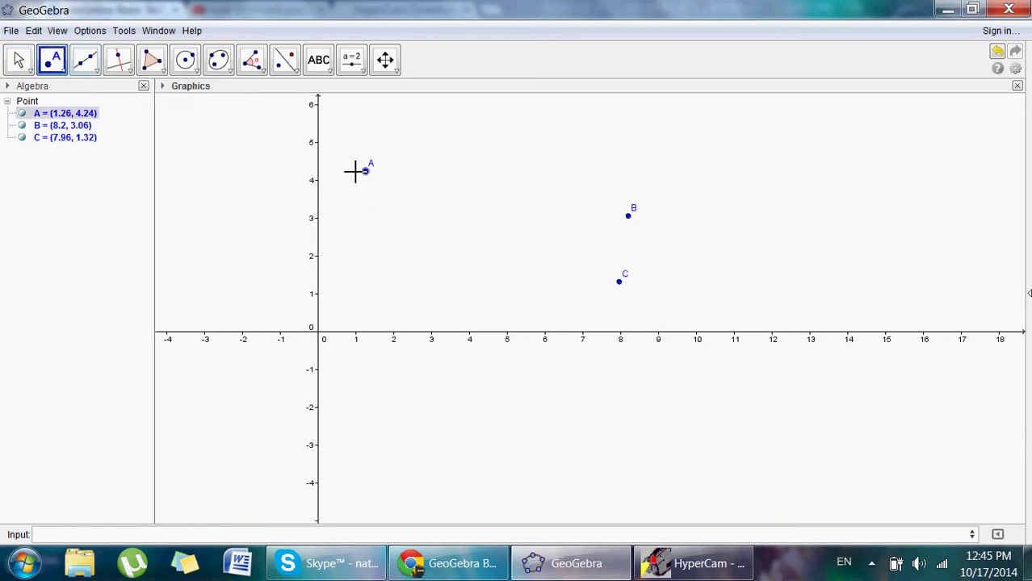
Step: Connect points A, B and C into a triangle with three segments: A to C, B to C and A to B
left_click(86, 60)
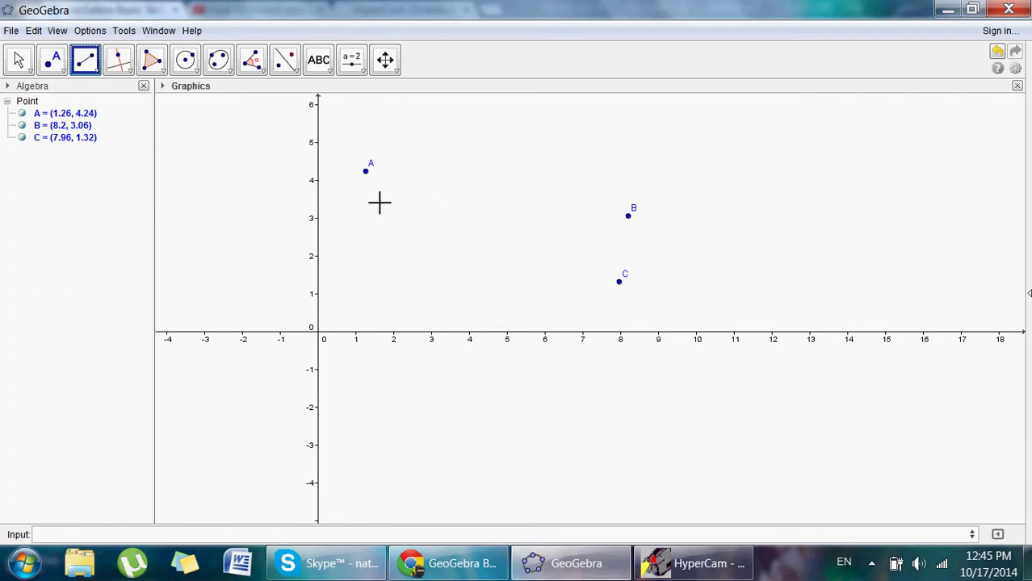
left_click(366, 172)
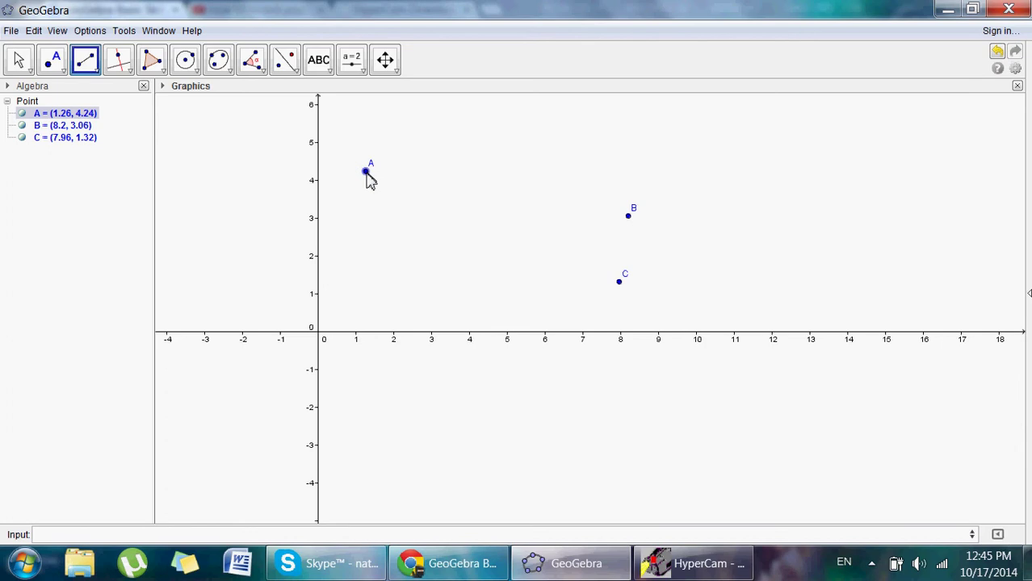
left_click(619, 282)
left_click(628, 216)
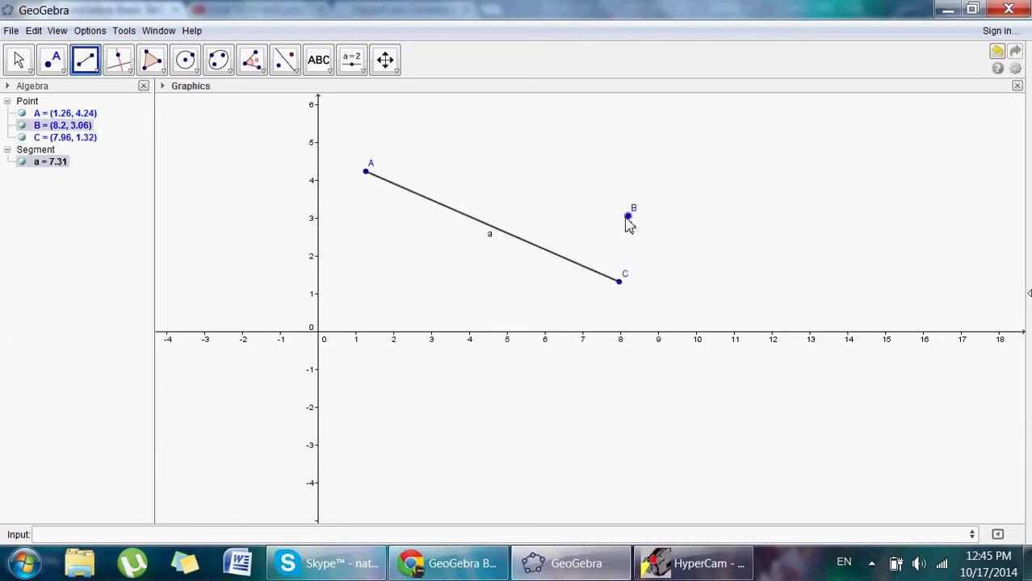
left_click(620, 281)
left_click(367, 173)
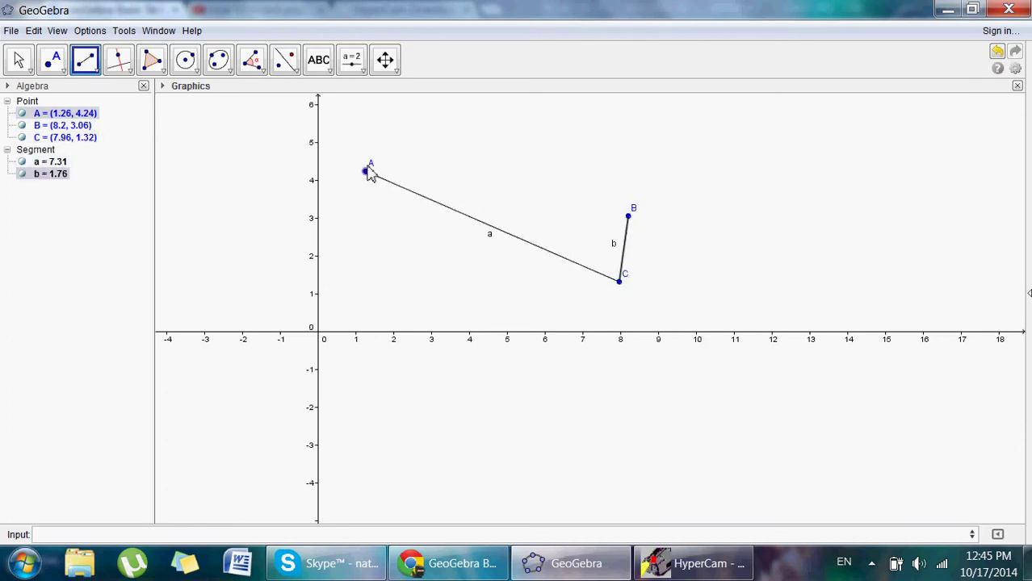
left_click(628, 216)
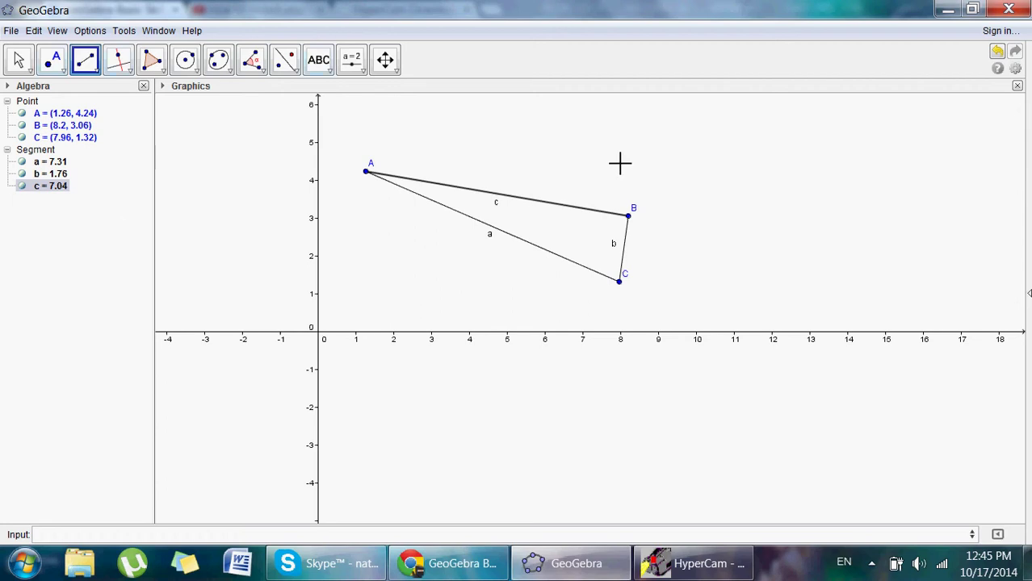
Step: Try a polygon with vertices at about (10.68, 4.08), (17.84, 0.1) and (7.4, -1.96), and undo it
left_click(151, 59)
left_click(165, 70)
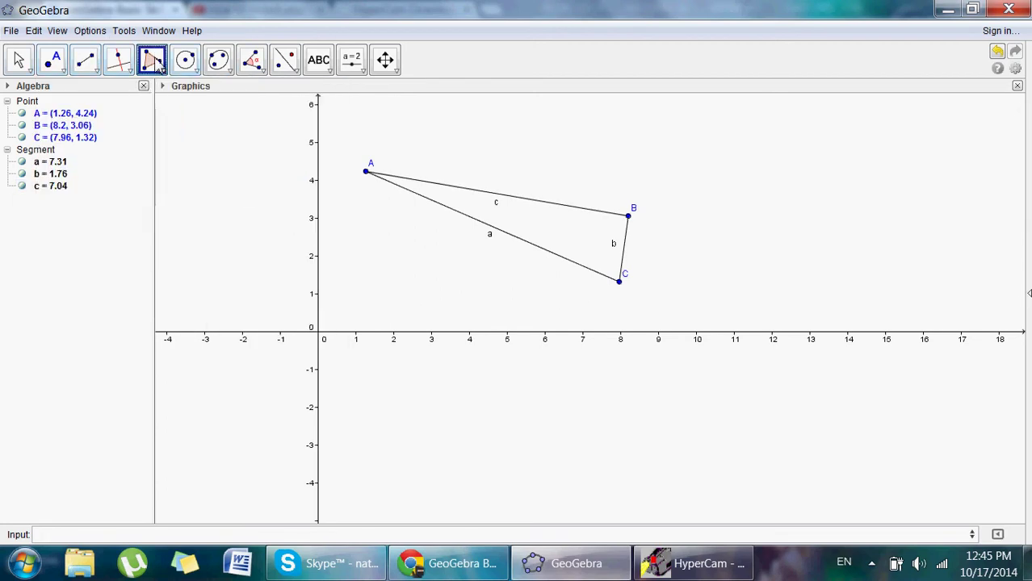
left_click(722, 177)
left_click(993, 328)
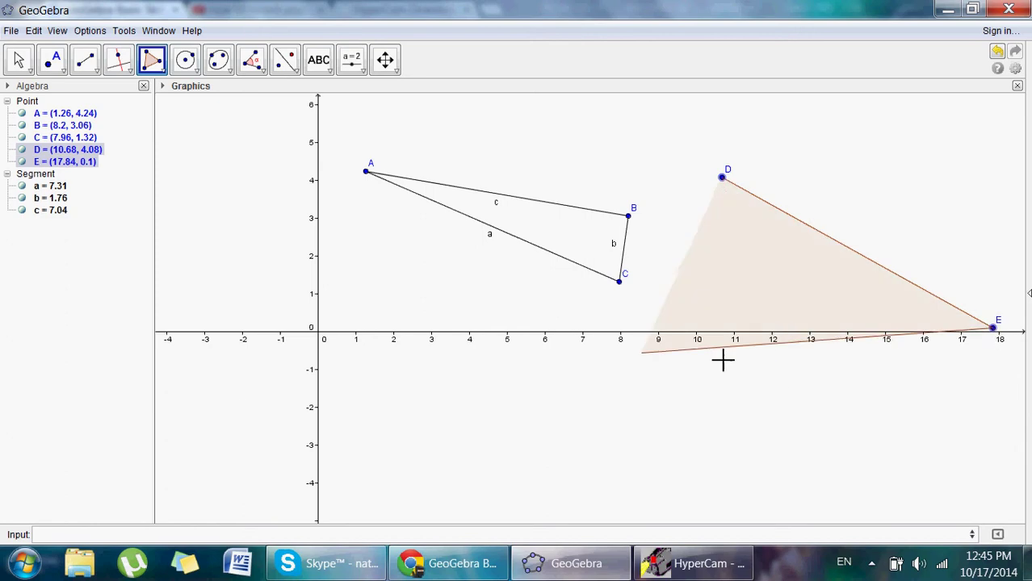
left_click(598, 405)
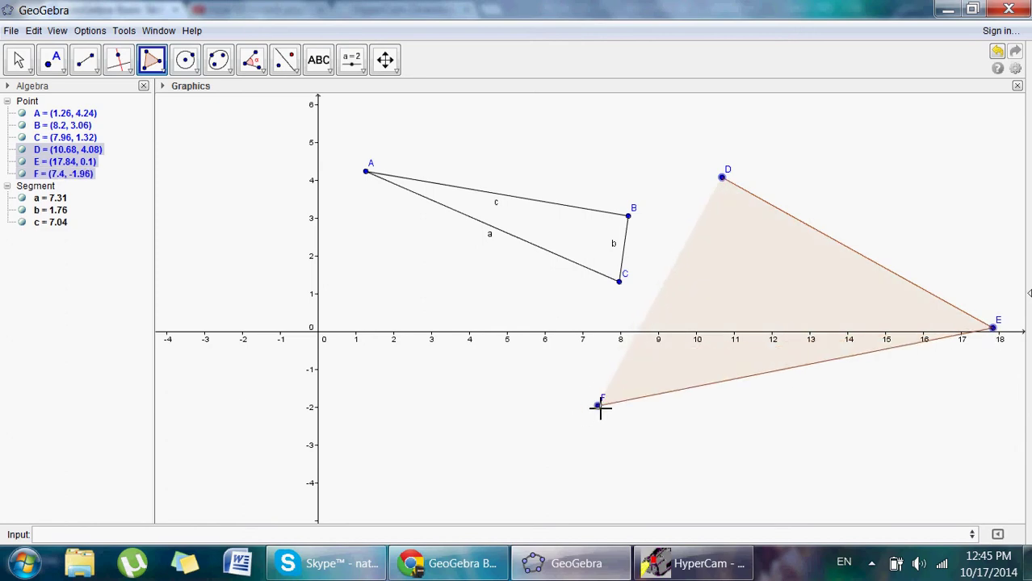
key("ctrl+z")
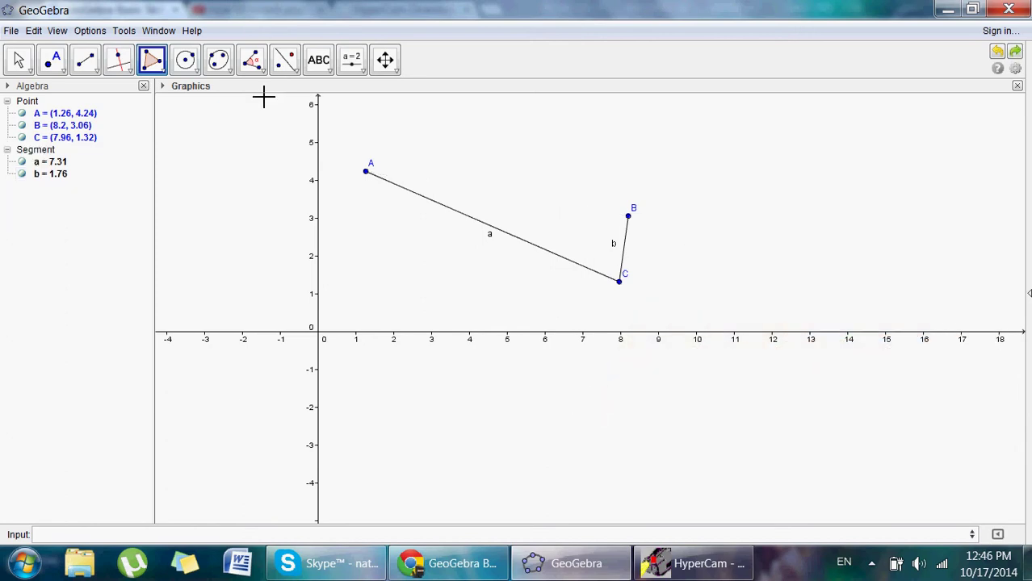
Step: Redraw the missing segment from A to B, undoing the stray point placed beside the triangle, and cancel the segment's renaming
left_click(89, 63)
left_click(366, 172)
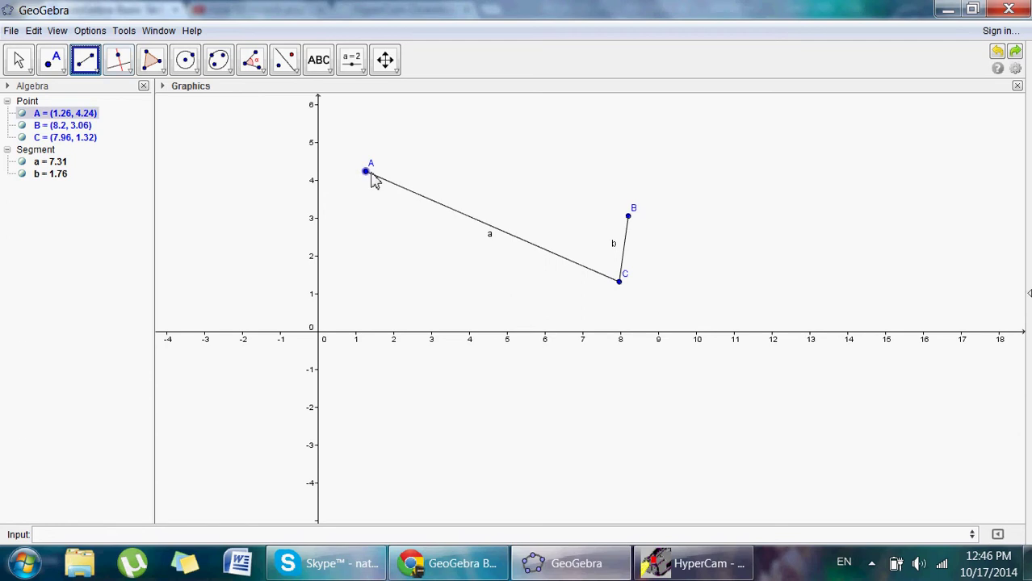
left_click(630, 216)
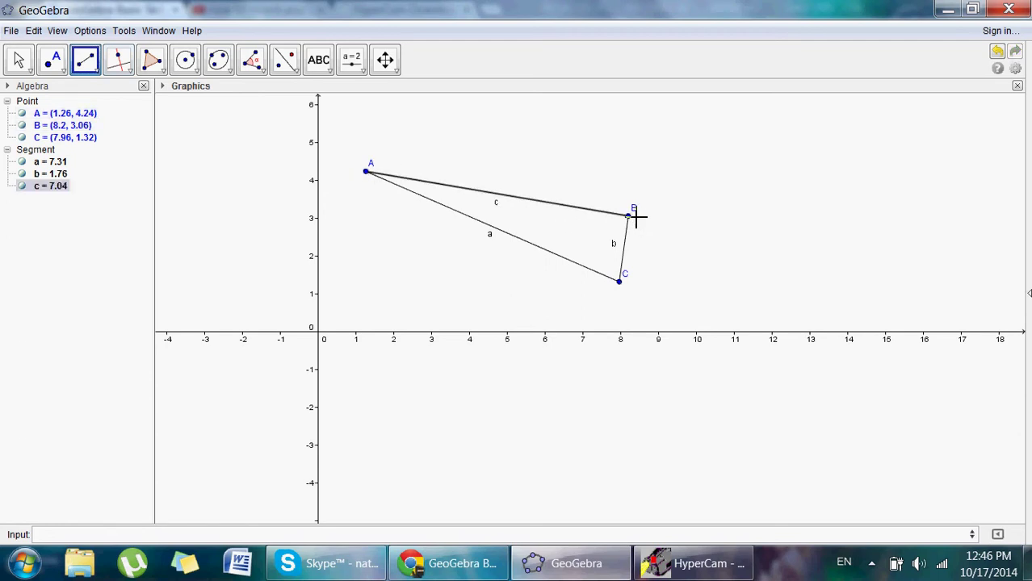
left_click(749, 231)
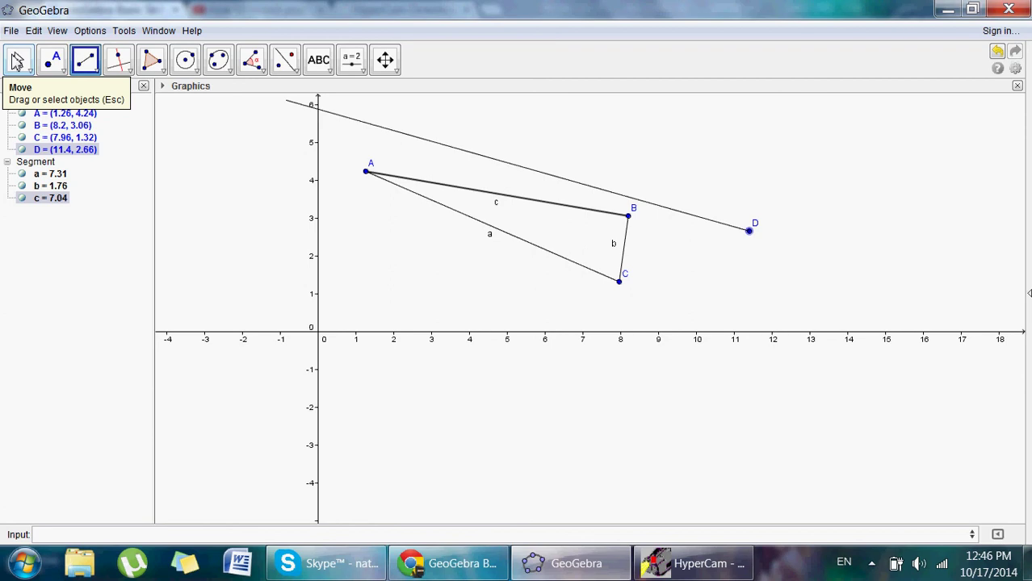
key("ctrl+z")
key("ctrl+z")
left_click(369, 173)
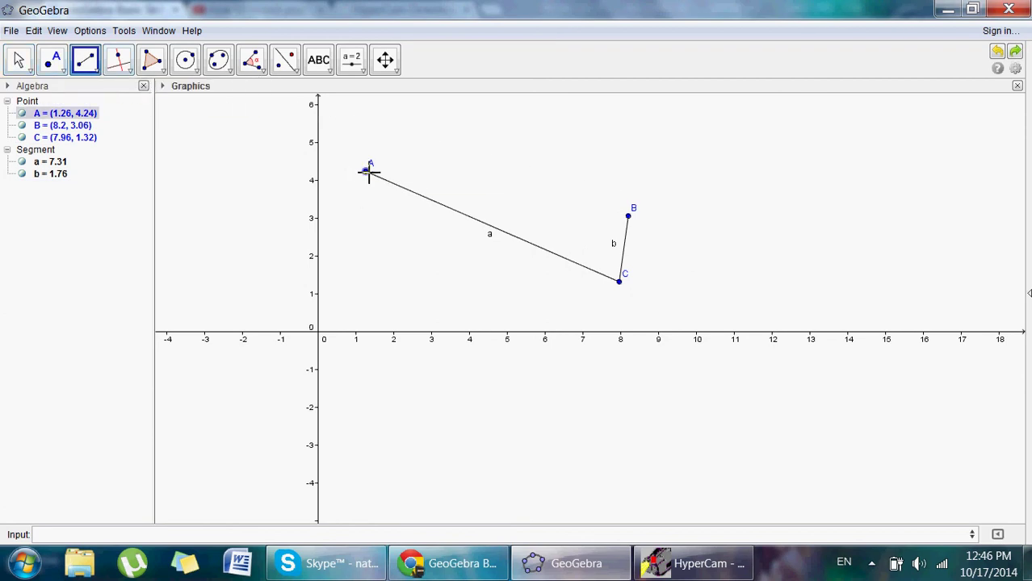
left_click(629, 215)
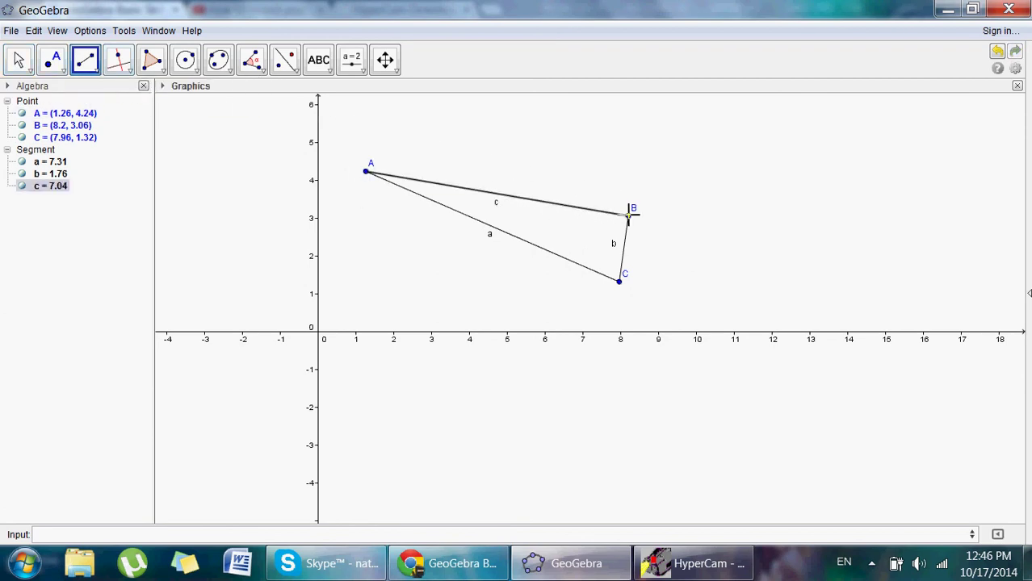
type("e")
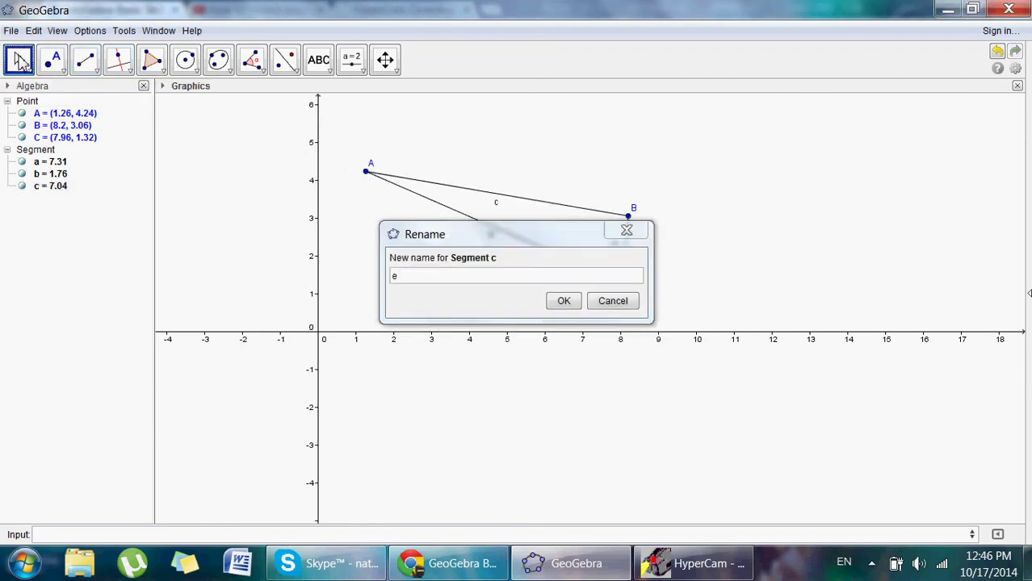
left_click(612, 305)
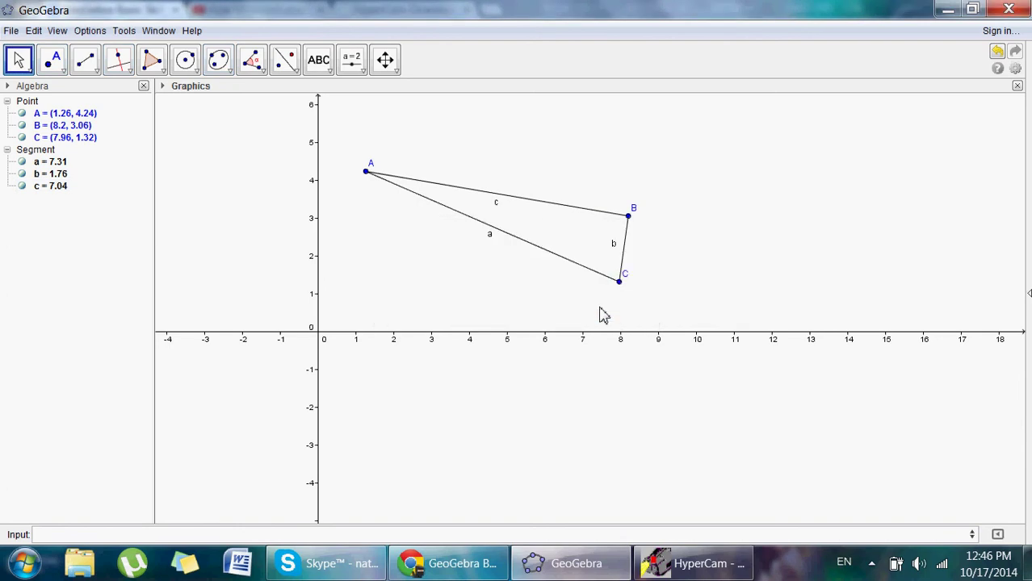
Step: Find "paint" in the Windows program search, open Paint, and return to the GeoGebra window
key("super")
key("super")
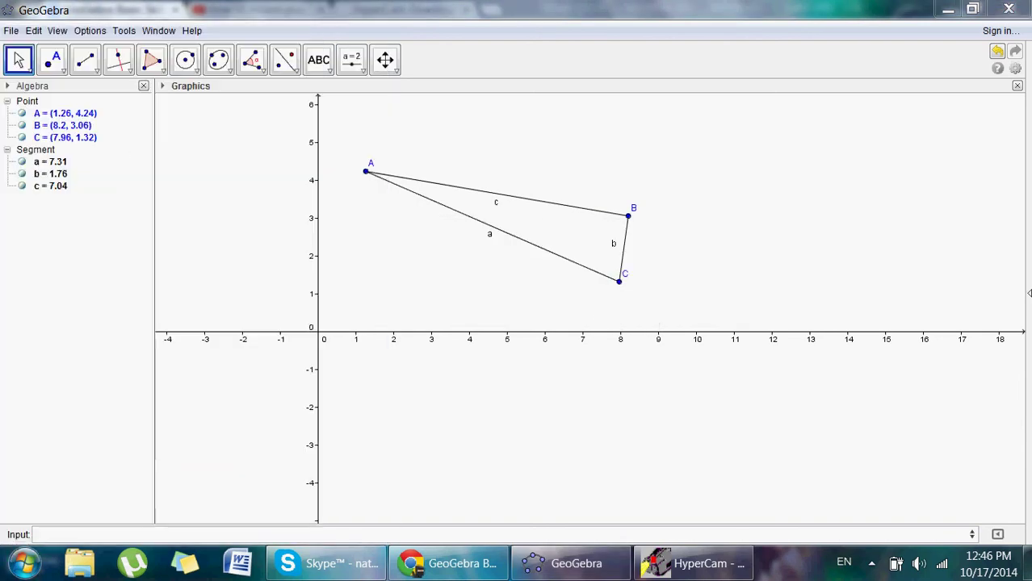
left_click(30, 558)
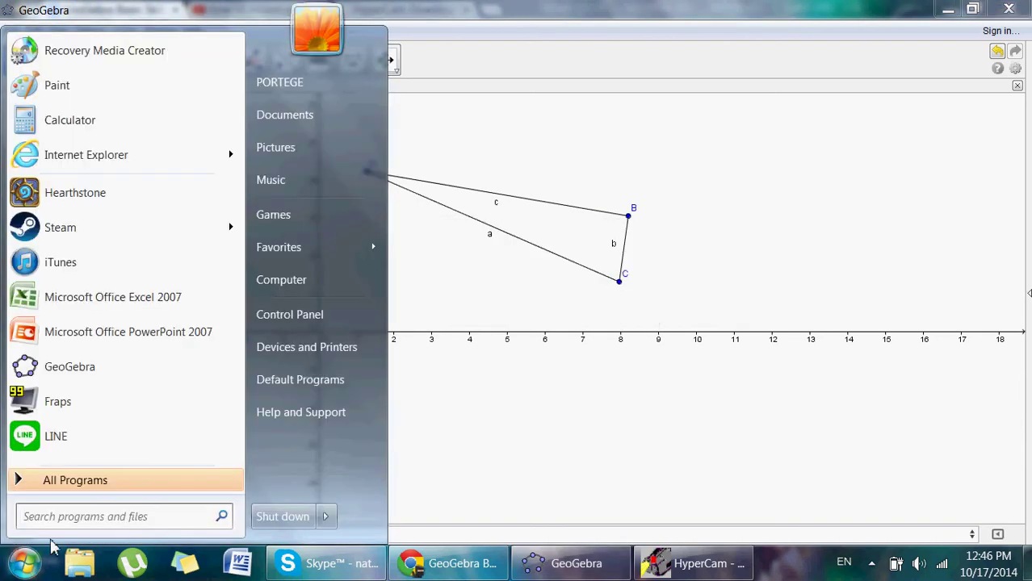
type("paint")
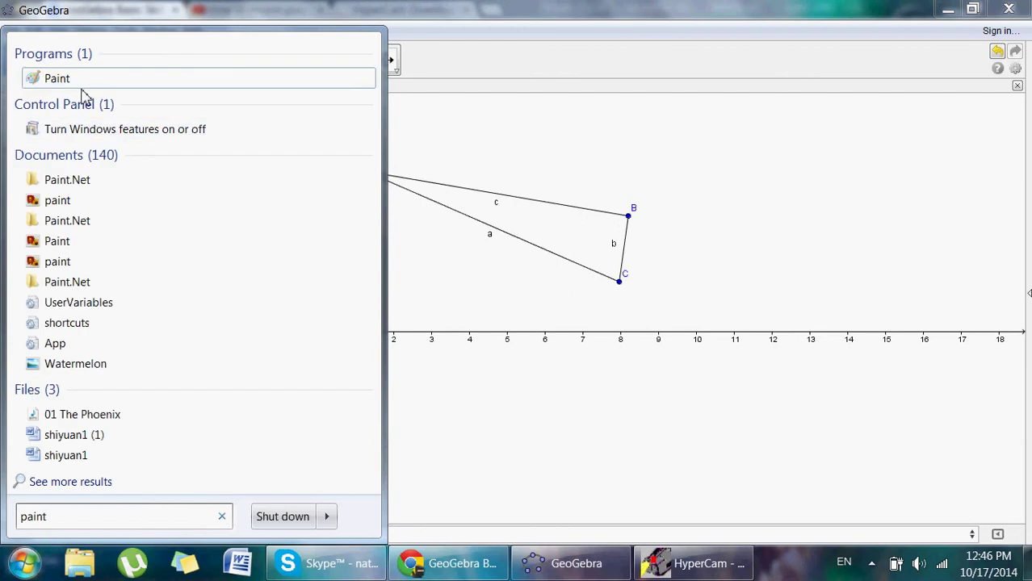
key("Return")
key("alt+Tab")
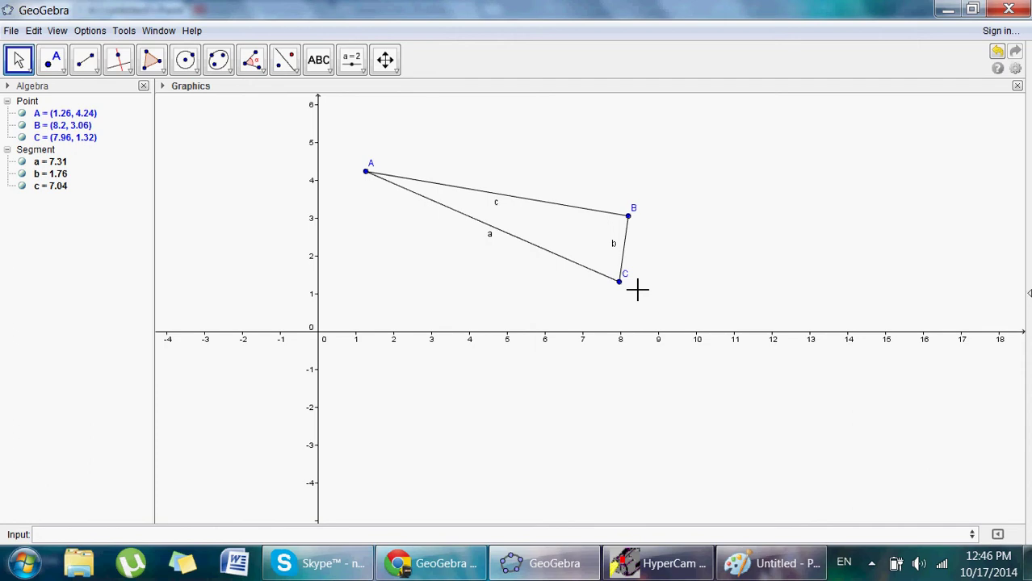
Step: Switch to Paint, minimize the HyperCam window, and paste the captured GeoGebra screenshot onto the canvas
left_click(772, 561)
left_click(727, 563)
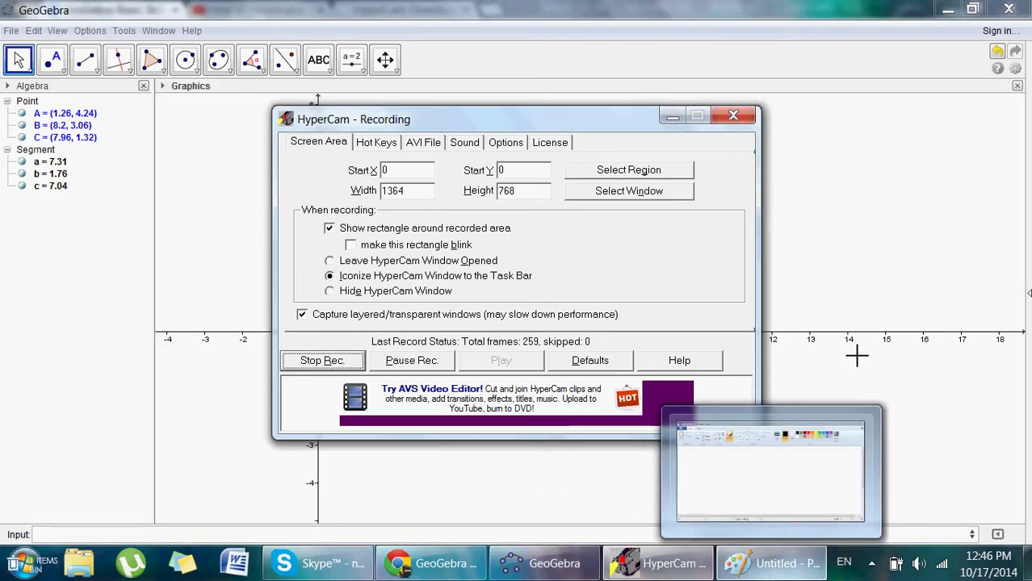
left_click(767, 563)
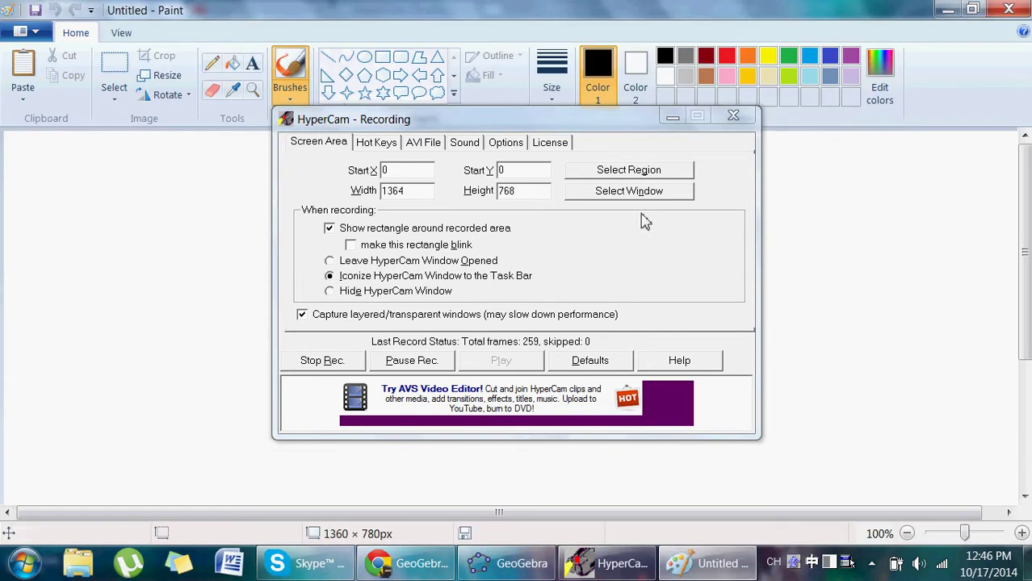
left_click(672, 117)
key("ctrl+v")
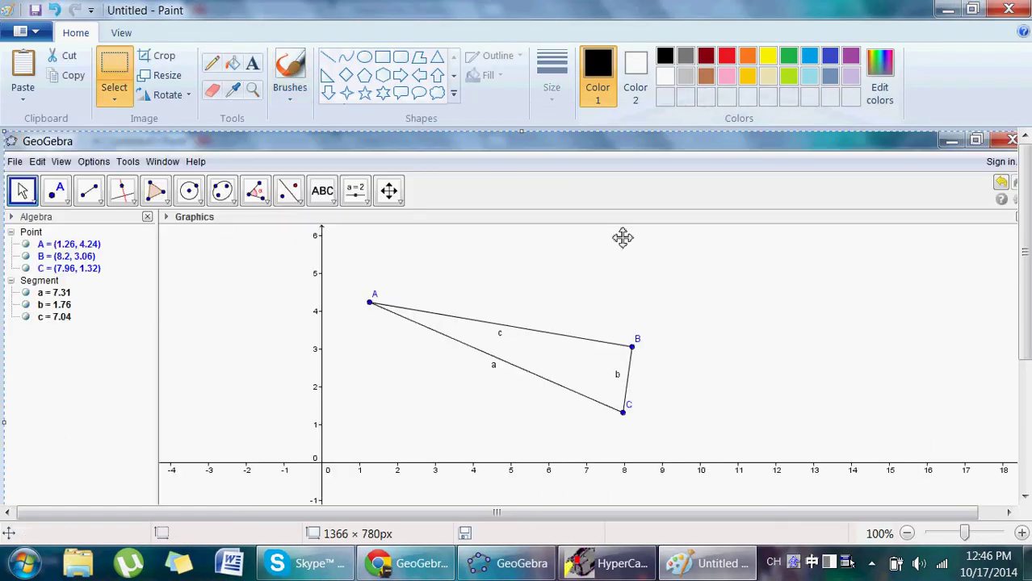
Step: Copy an area of about 495 × 345 px around the triangle and its axes, and paste it into a blank Word document
left_click(907, 534)
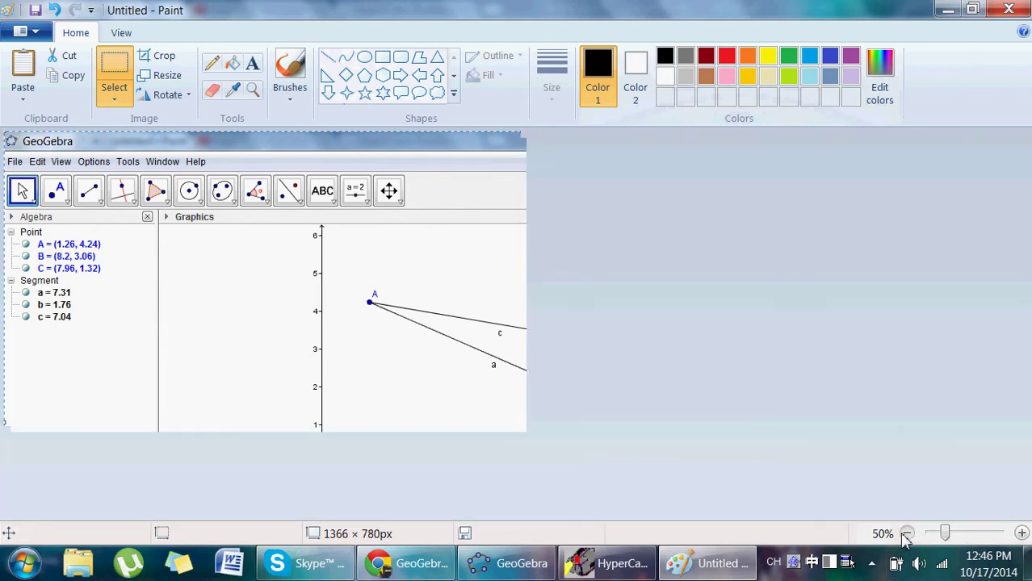
left_click(781, 568)
left_click(780, 428)
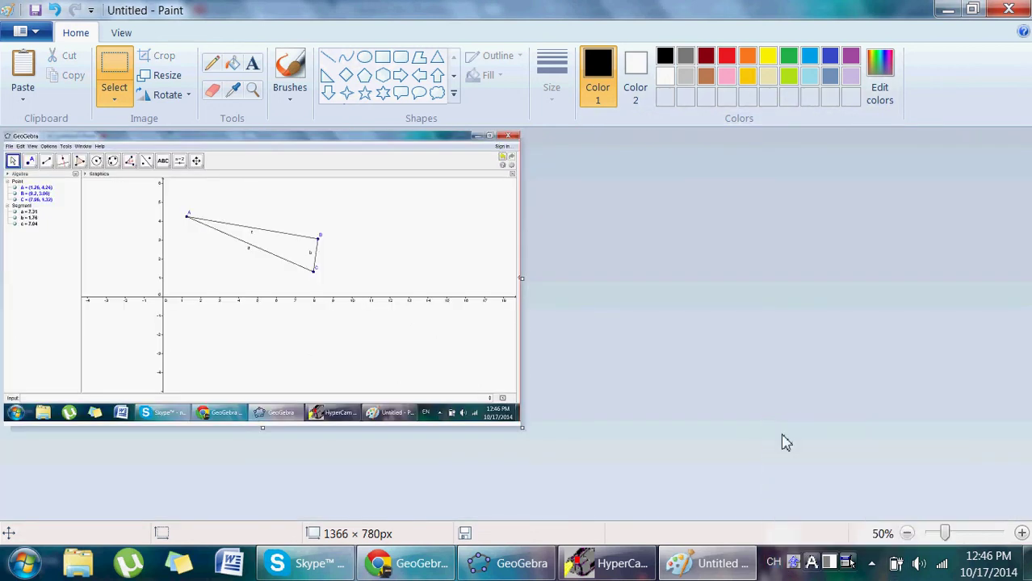
left_click(1021, 534)
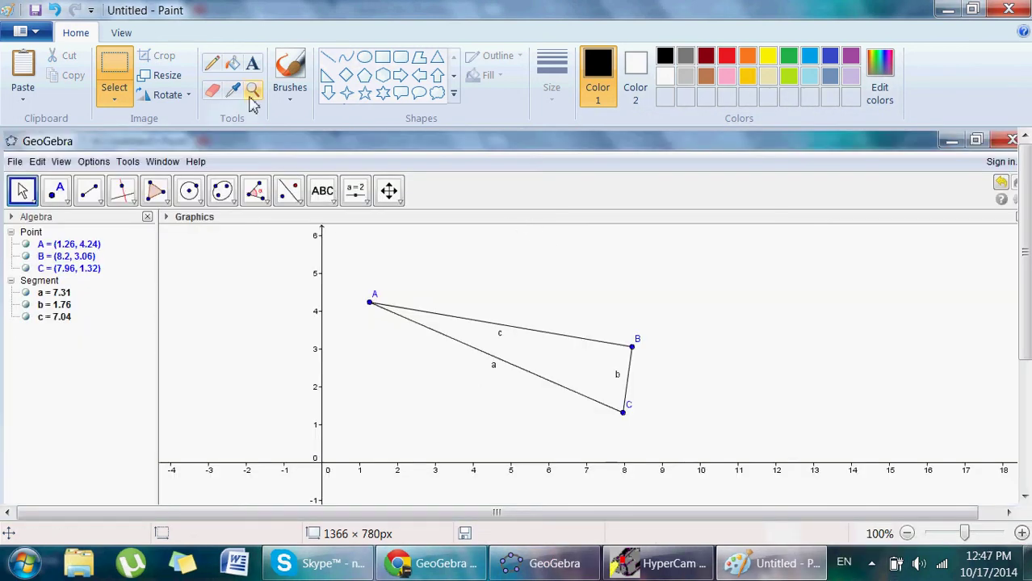
mouse_move(304, 228)
left_mouse_down()
mouse_move(701, 565)
mouse_move(674, 478)
mouse_move(677, 486)
left_mouse_up()
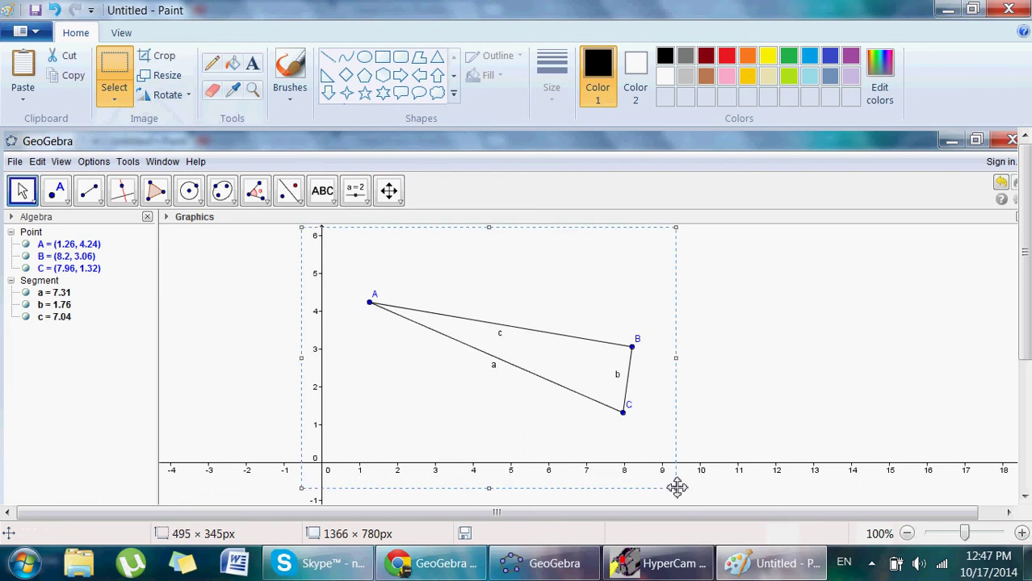
left_click(234, 563)
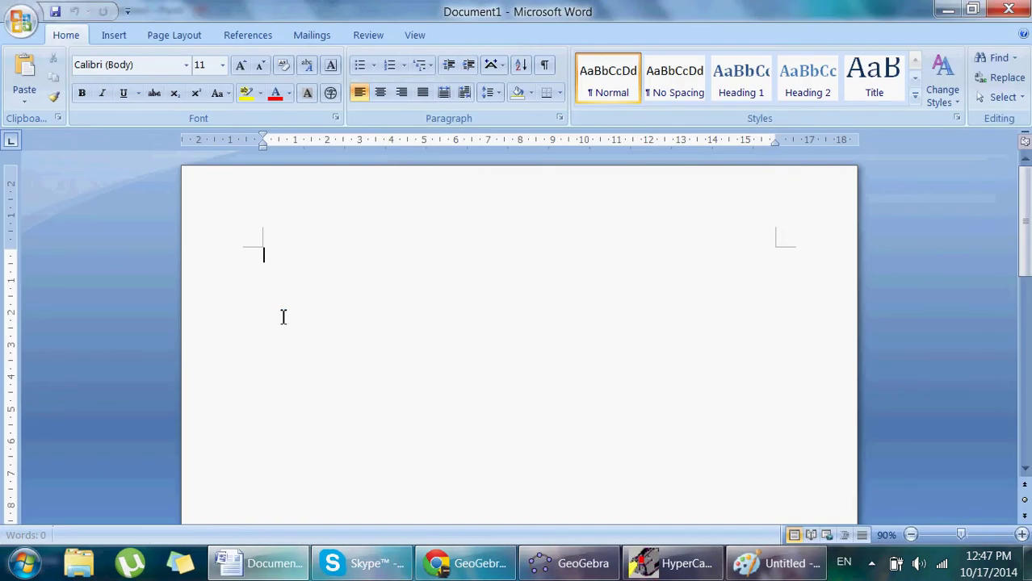
key("ctrl+v")
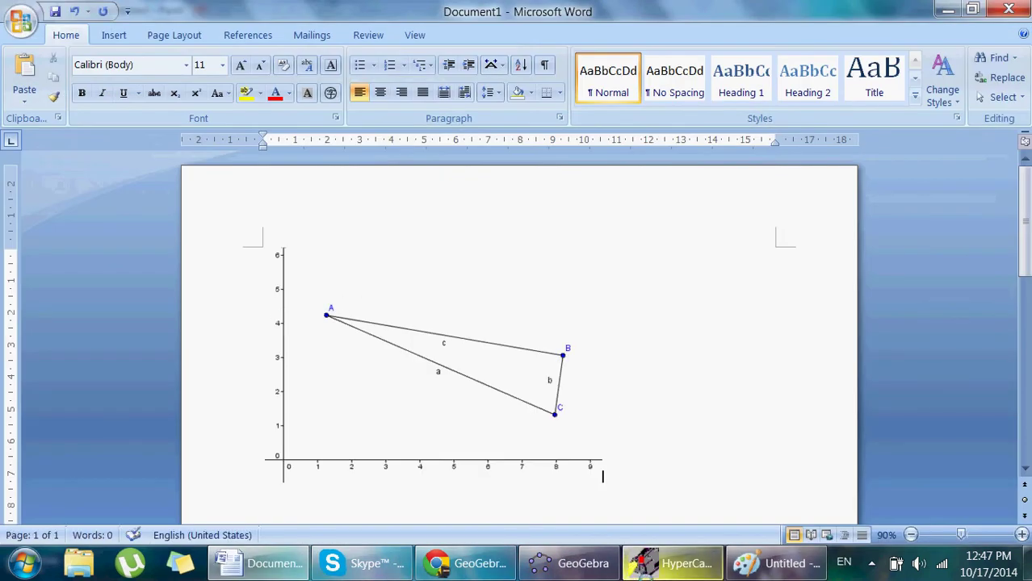
Step: Switch back to GeoGebra, zoom in on the graph around vertex C of the triangle, and capture the screen
left_click(572, 563)
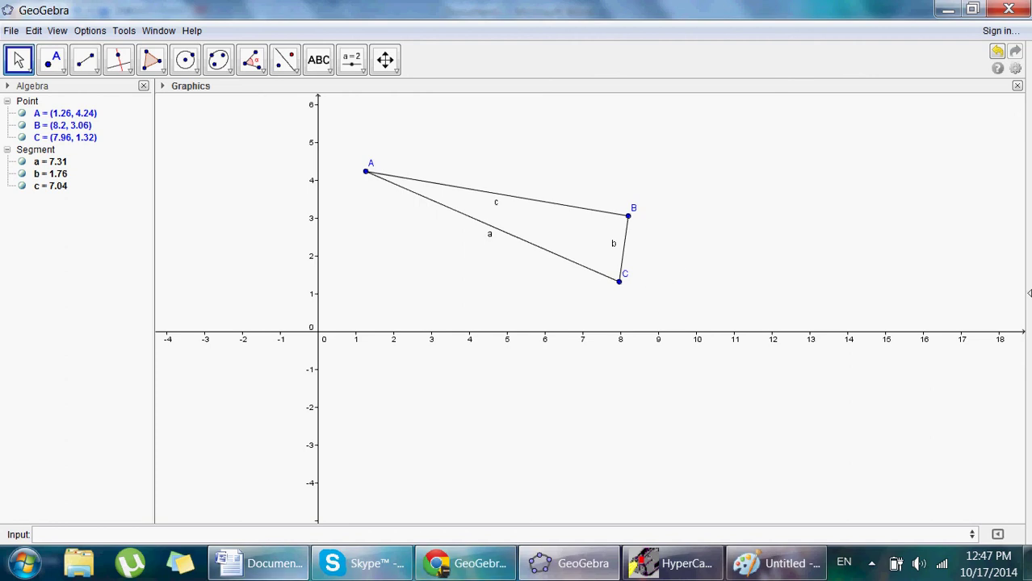
left_click(257, 563)
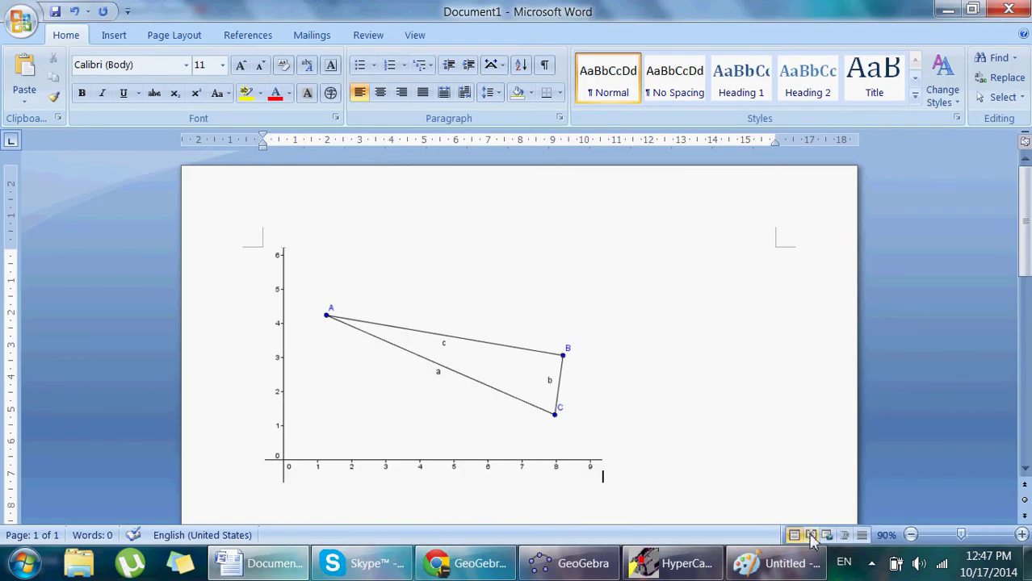
left_click(550, 567)
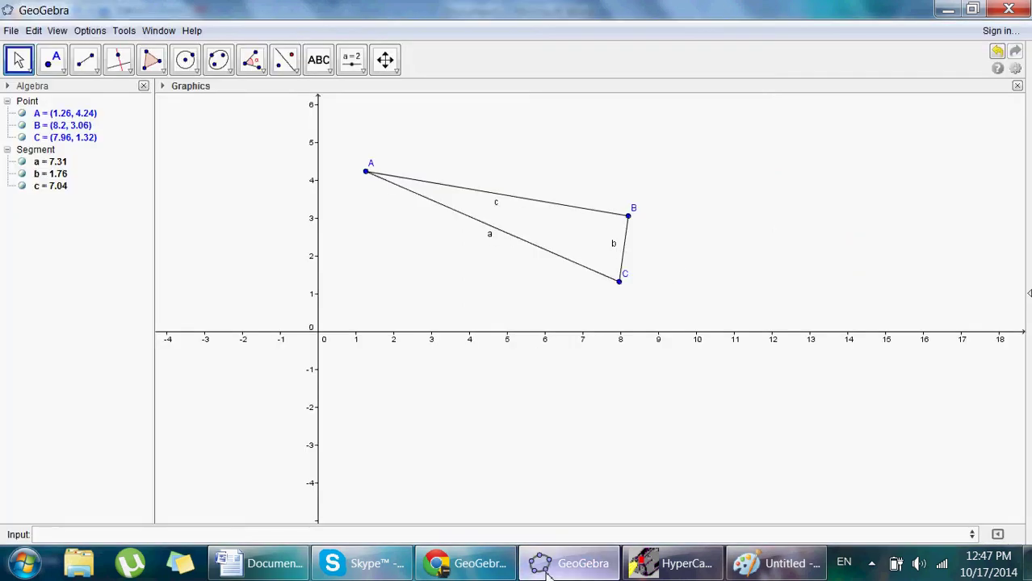
key("ctrl+plus")
key("ctrl+plus")
key("ctrl+plus")
key("ctrl+plus")
key("ctrl+plus")
key("ctrl+plus")
key("ctrl+plus")
key("ctrl+plus")
key("ctrl+plus")
key("ctrl+plus")
key("ctrl+plus")
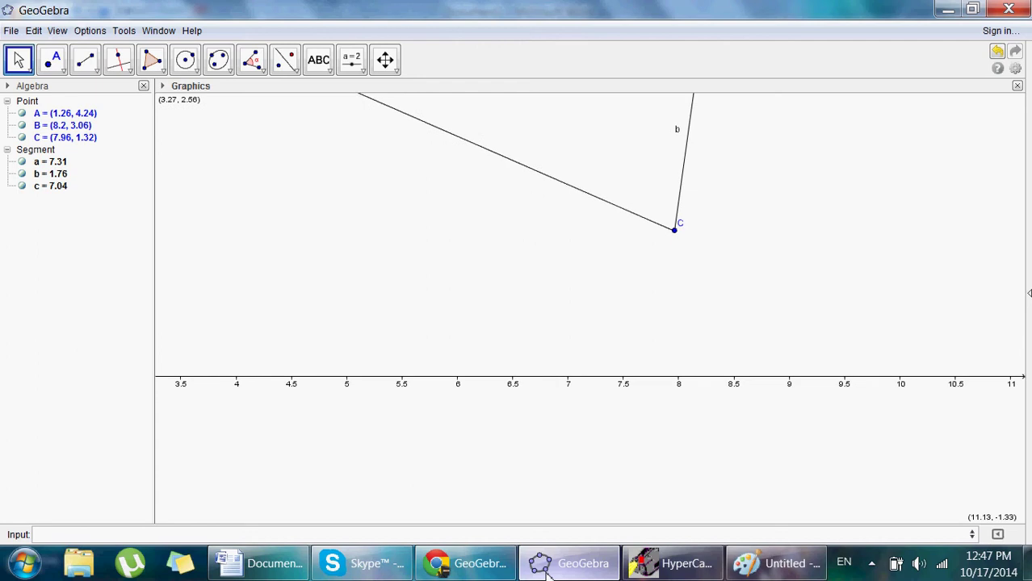
key("ctrl+plus")
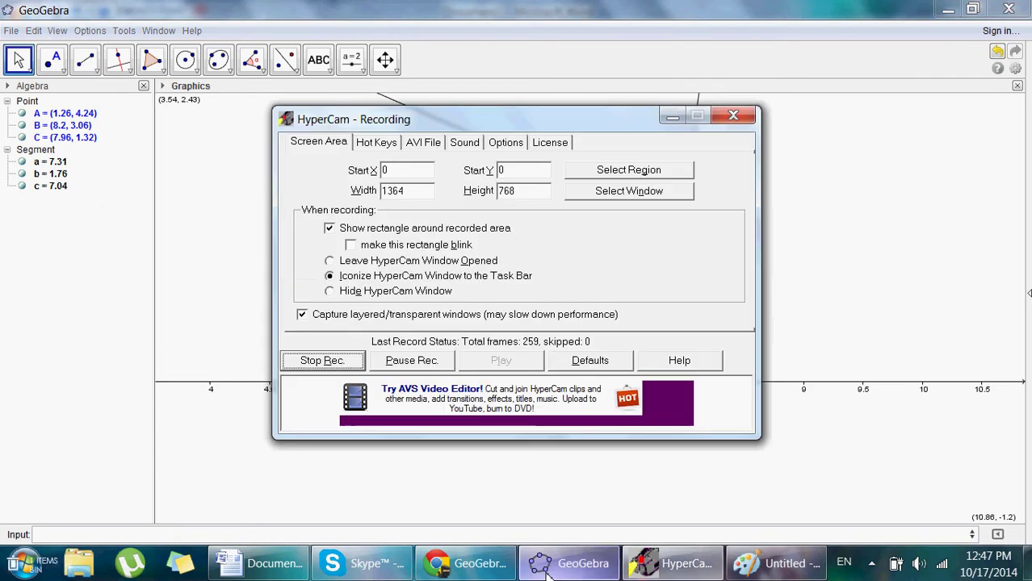
Step: Paste the new screenshot into Paint, copy about 223 × 179 px around point C, and paste it into the Word document
left_click(775, 564)
key("Delete")
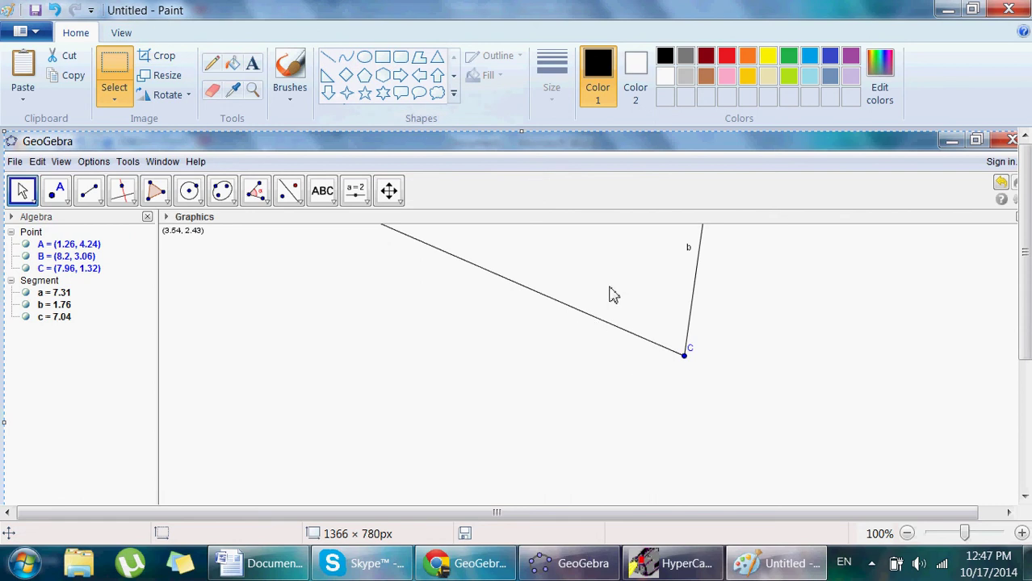
mouse_move(620, 300)
left_mouse_down()
mouse_move(587, 384)
mouse_move(770, 500)
mouse_move(789, 437)
left_mouse_up()
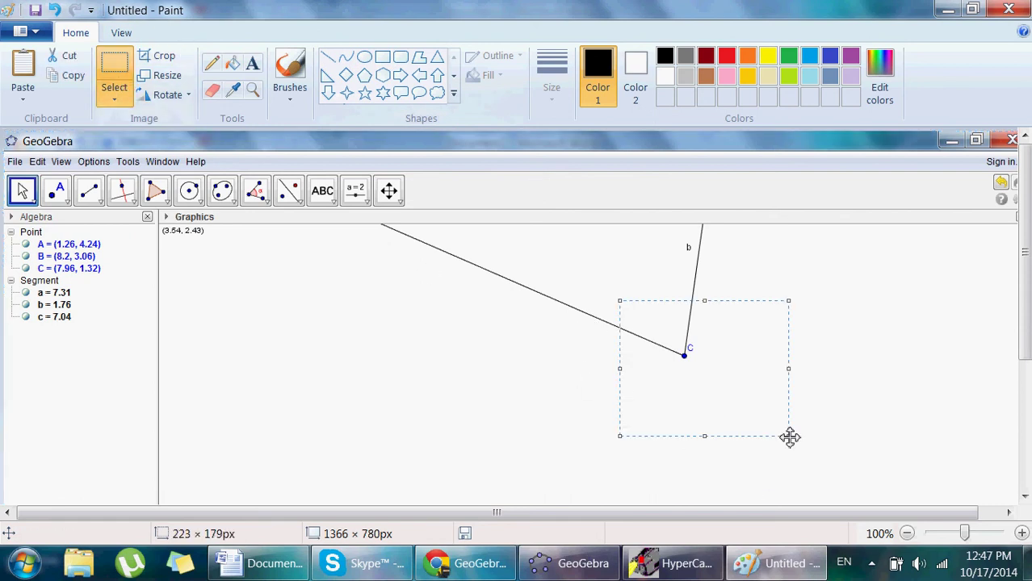
key("ctrl+c")
left_click(258, 564)
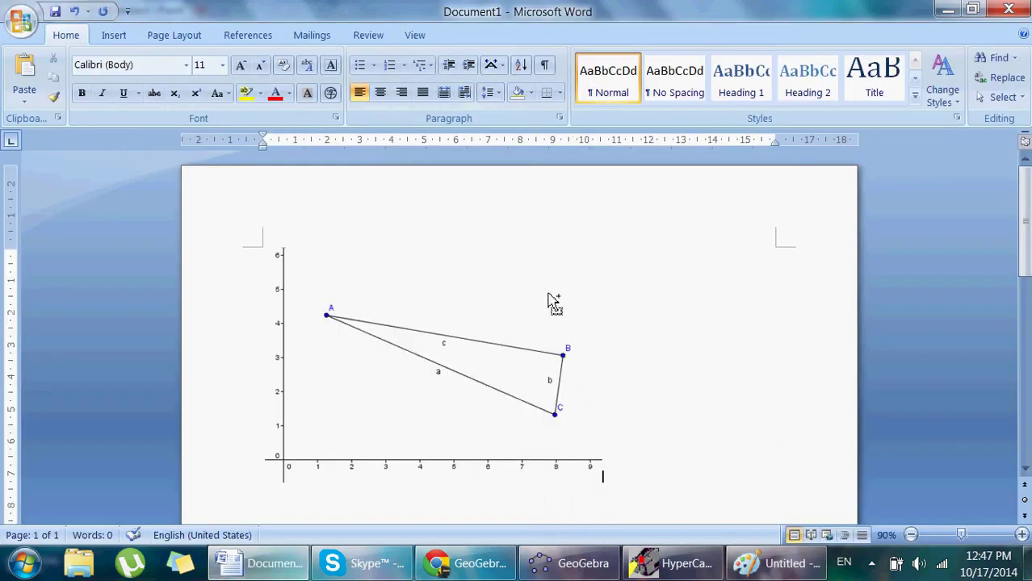
key("ctrl+v")
Step: Set the text wrapping of the point C picture to Tight and move it up and away from the triangle picture
left_click(696, 429)
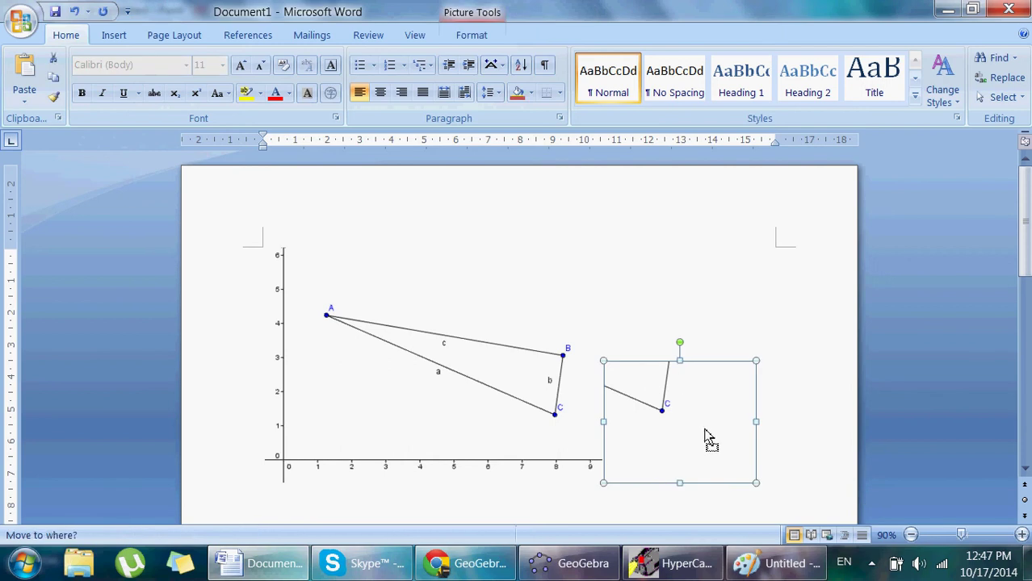
double_click(743, 386)
left_click(775, 99)
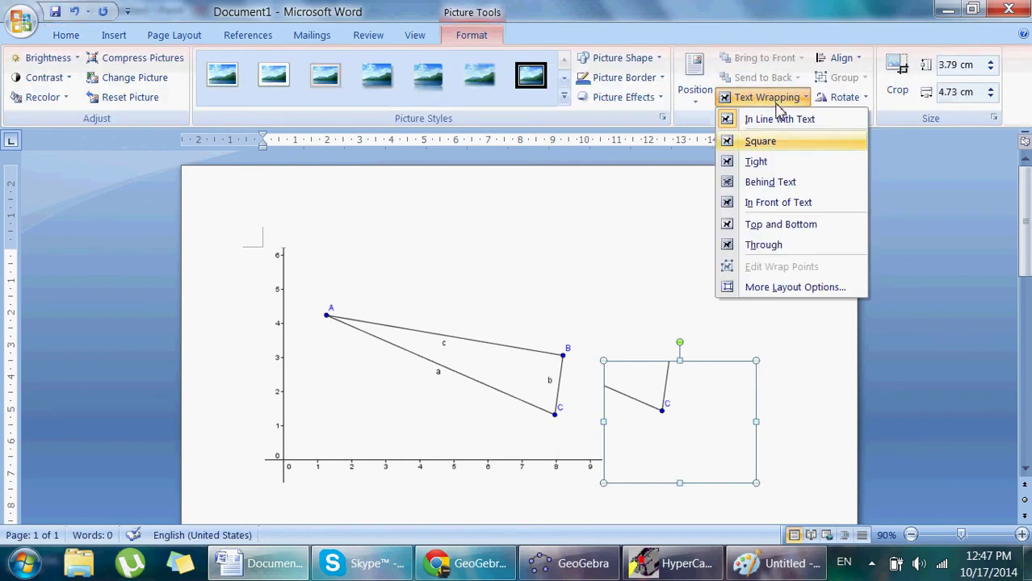
left_click(759, 163)
left_click_drag(686, 396, 795, 387)
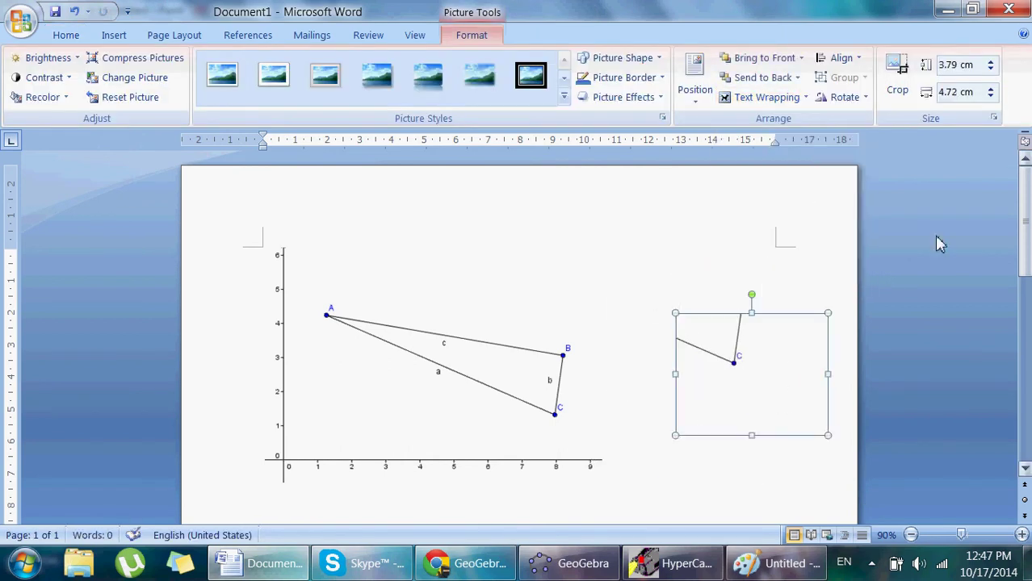
Step: Close the Word document and the Paint window, discarding the changes in both
key("F2")
left_click(818, 110)
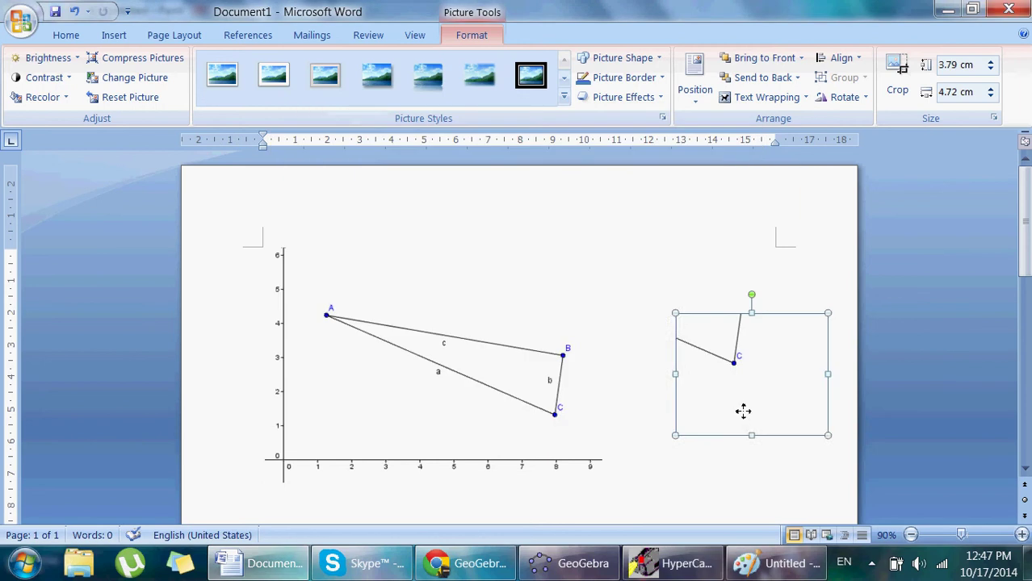
left_click_drag(742, 410, 632, 439)
left_click(1008, 9)
left_click(508, 331)
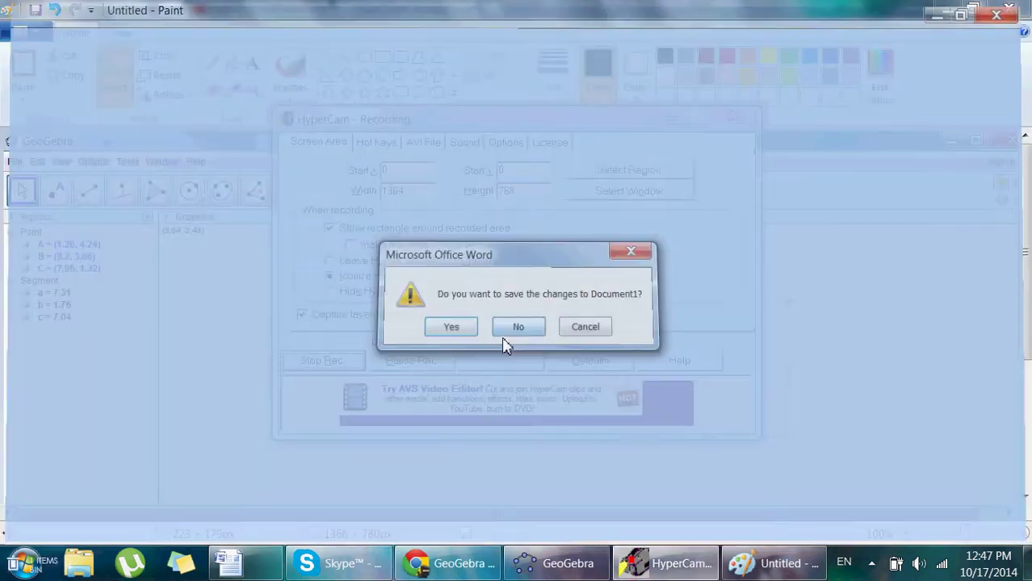
left_click(767, 557)
right_click(759, 563)
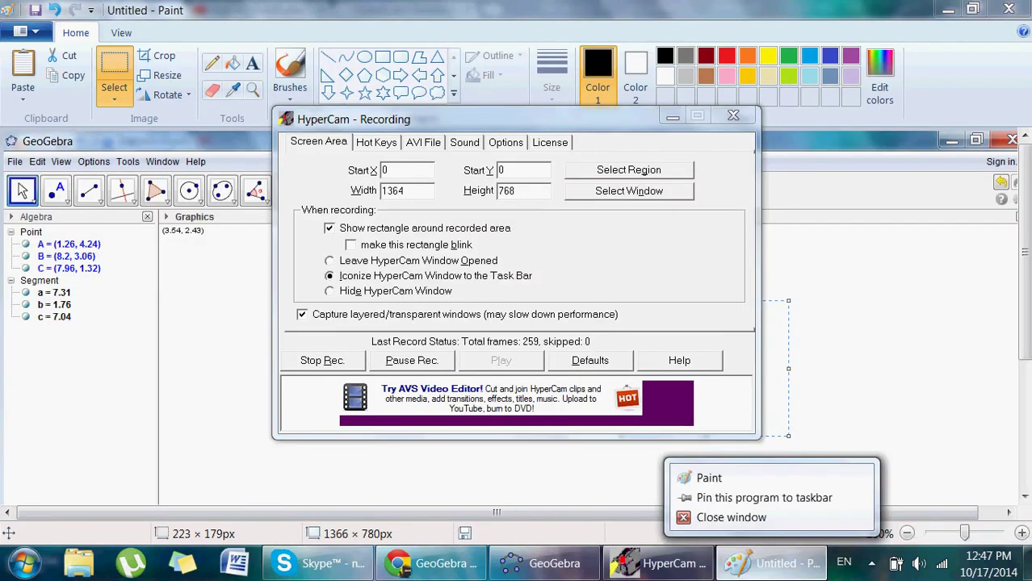
left_click(711, 516)
left_click(562, 281)
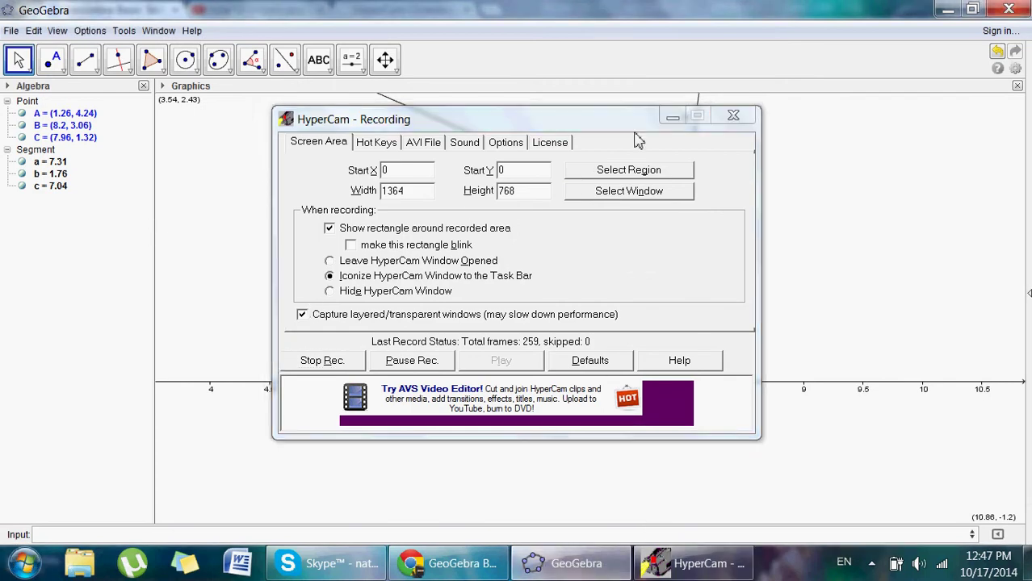
Step: Minimize the HyperCam window and undo the triangle construction and zoom in GeoGebra until the graph is empty
left_click(671, 117)
key("ctrl+z")
key("ctrl+z")
key("ctrl+z")
key("ctrl+z")
key("ctrl+z")
key("ctrl+z")
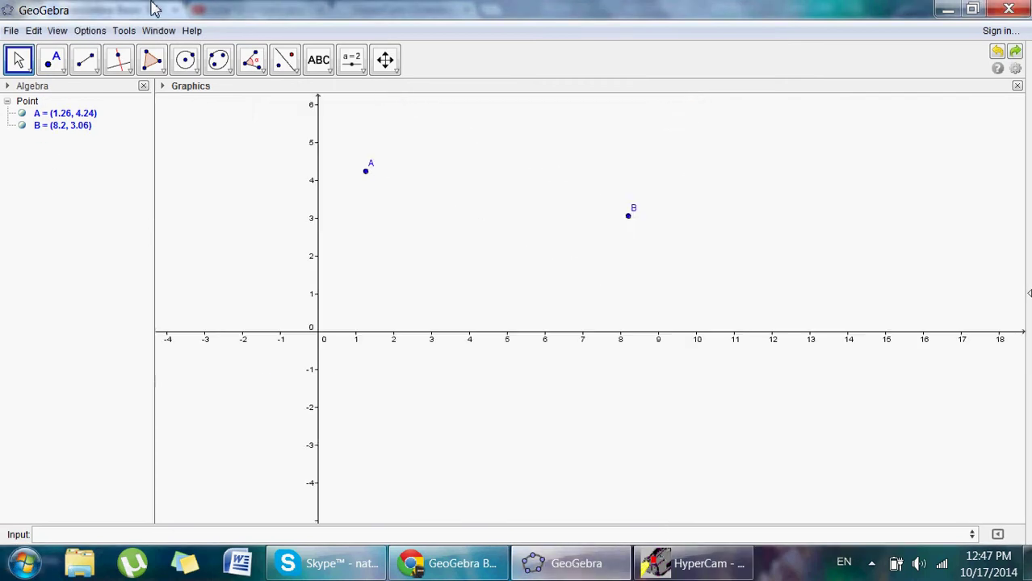
Step: Place two free points on the empty graph at about (1.84, 4.72) and (11.62, 1.68)
left_click(95, 71)
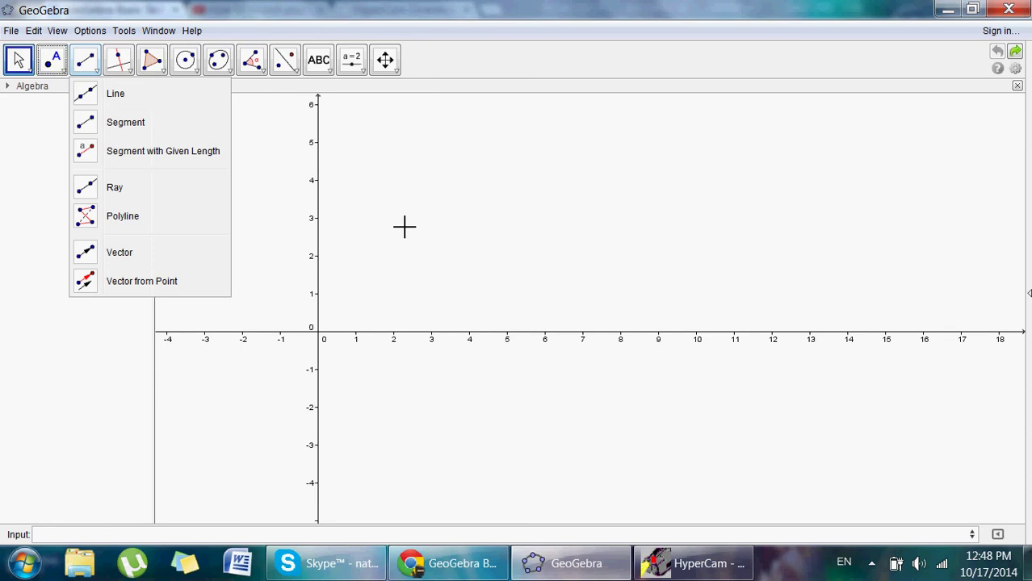
left_click(403, 227)
left_click(51, 69)
left_click(388, 152)
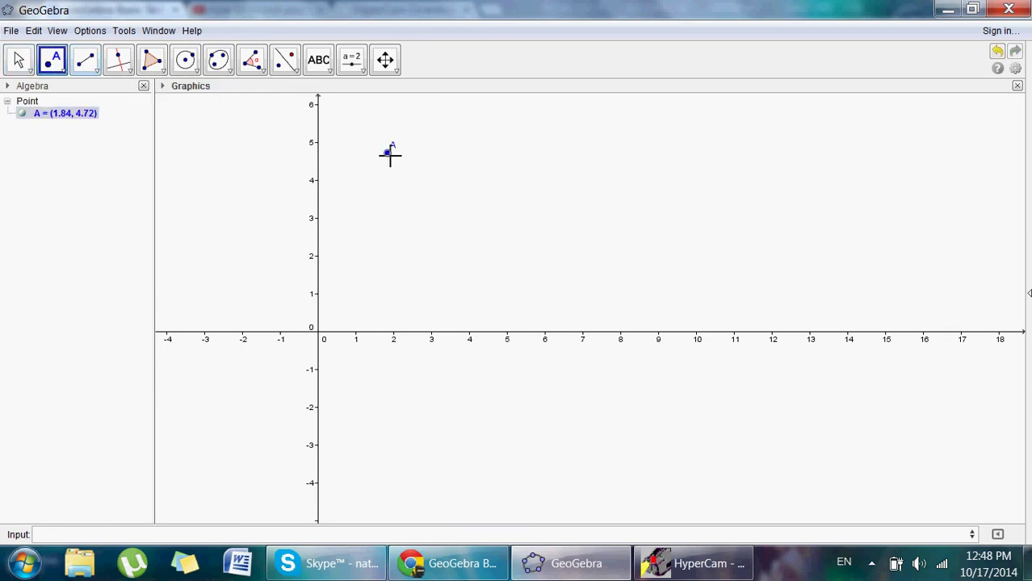
left_click(758, 267)
Step: Draw a segment from a new point just beside A, at about (2.22, 4.66), to point B
left_click(100, 68)
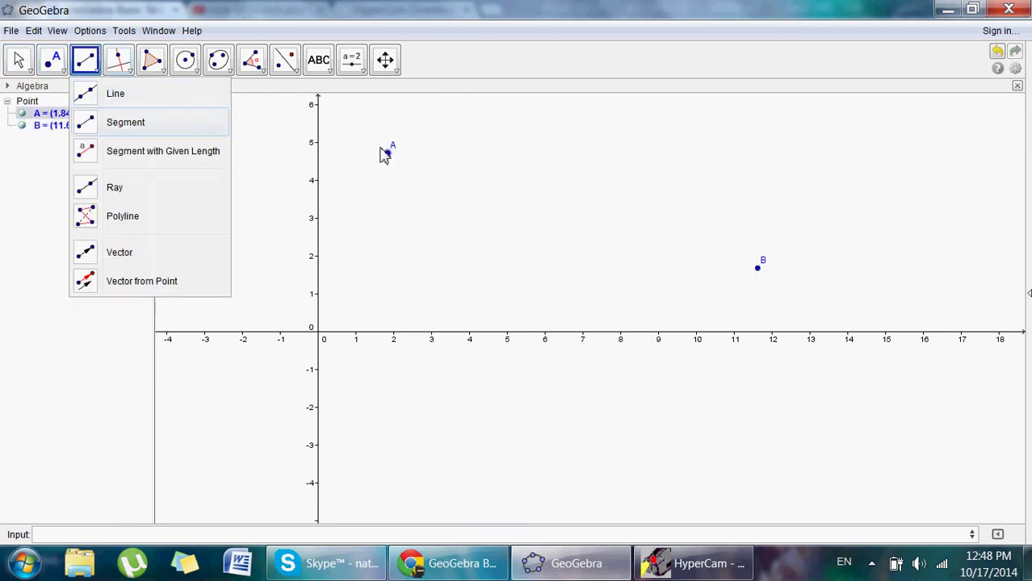
left_click(402, 155)
left_click(757, 267)
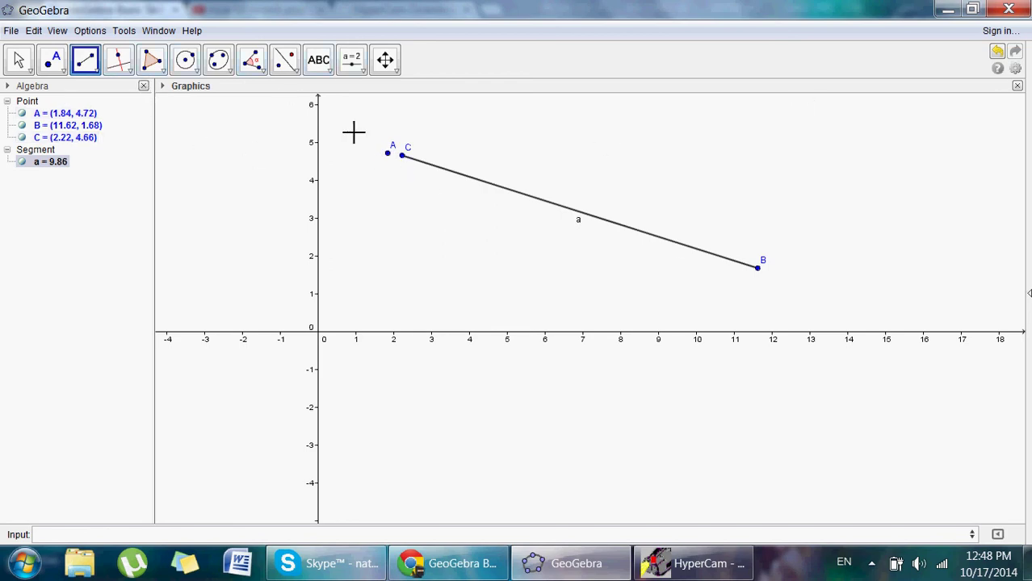
Step: Delete the stray point A and draw the segment between points C and B again
left_click(55, 113)
key("Delete")
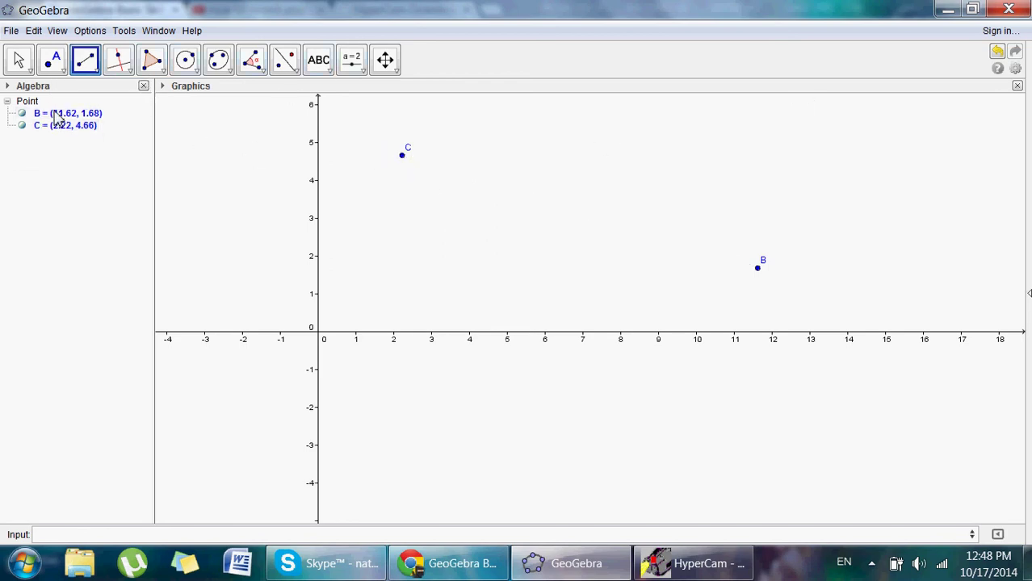
left_click(402, 155)
left_click(757, 268)
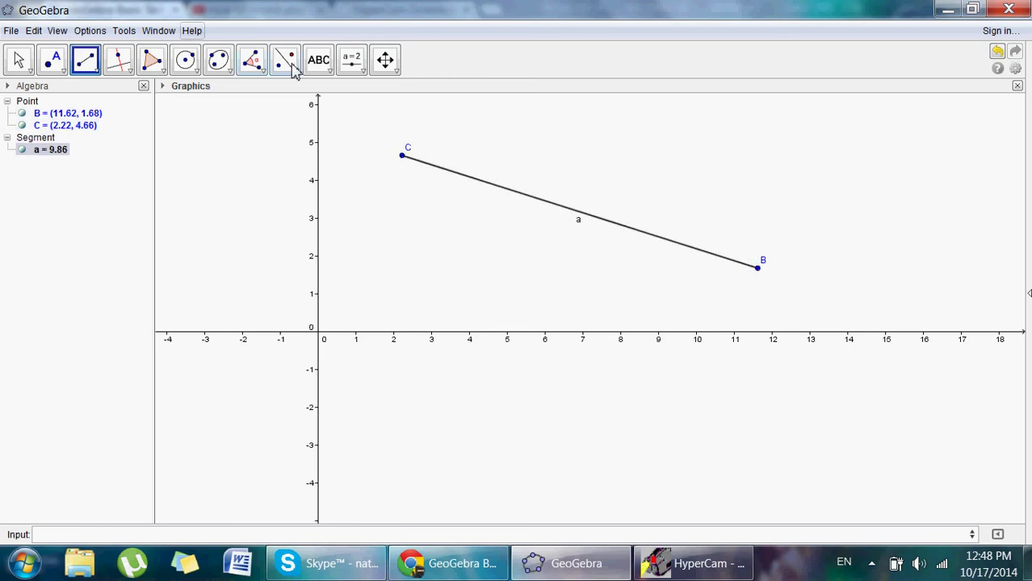
Step: Construct the midpoint between points C and B with the Midpoint or Center tool
left_click(66, 73)
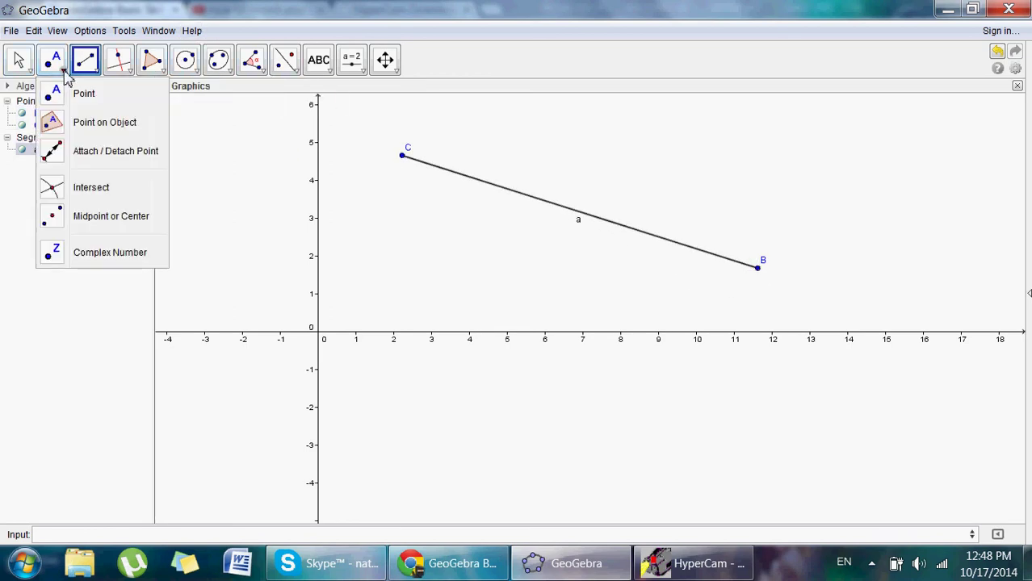
left_click(119, 229)
left_click(398, 162)
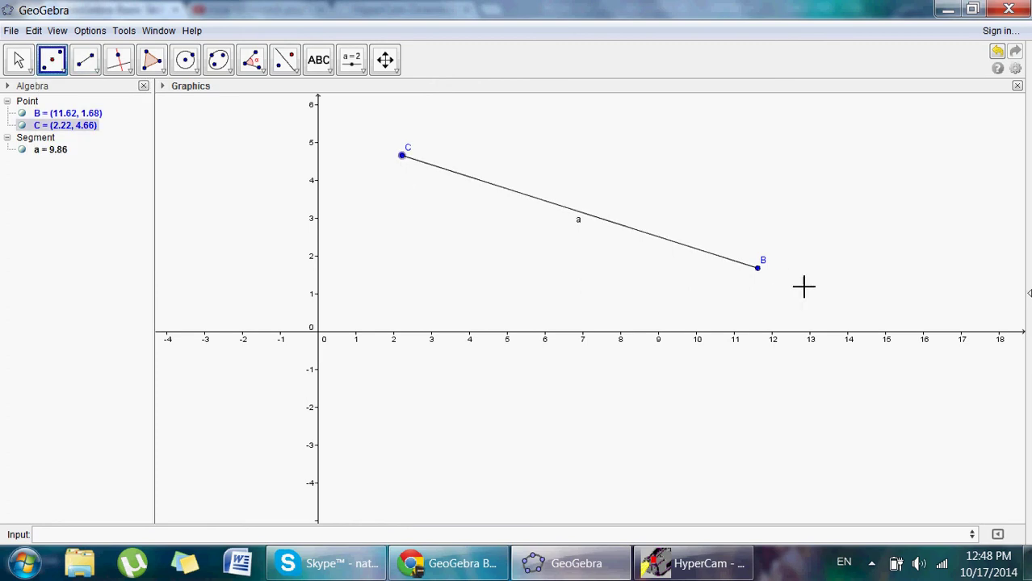
left_click(757, 269)
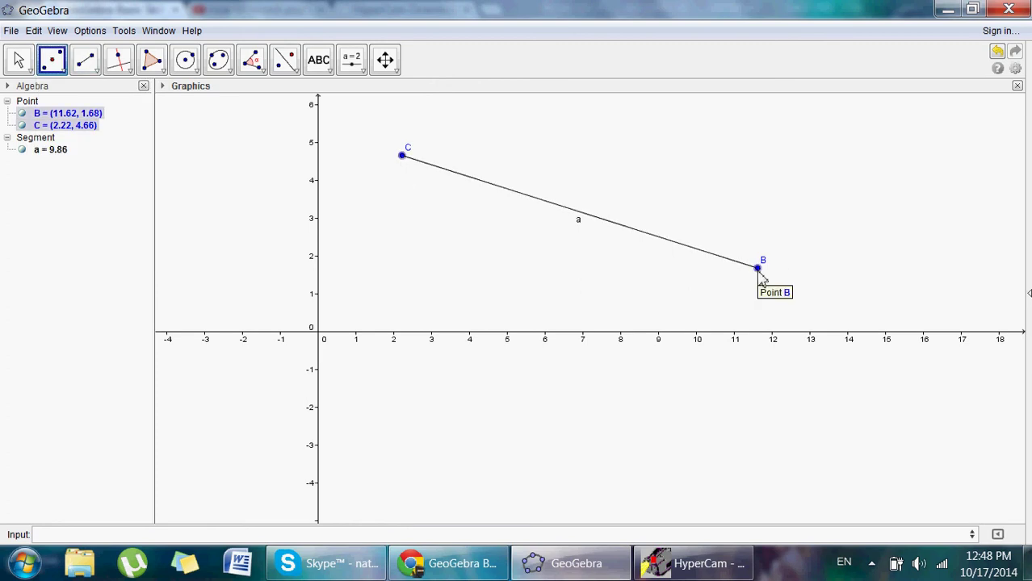
left_click(759, 272)
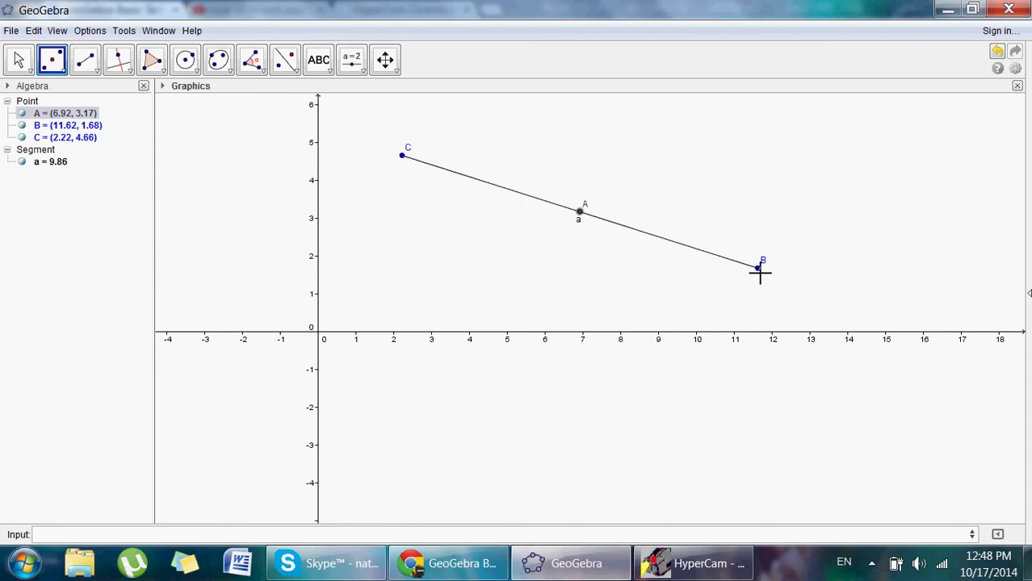
Step: Rename the midpoint of the segment to MD
right_click(580, 213)
left_click(661, 321)
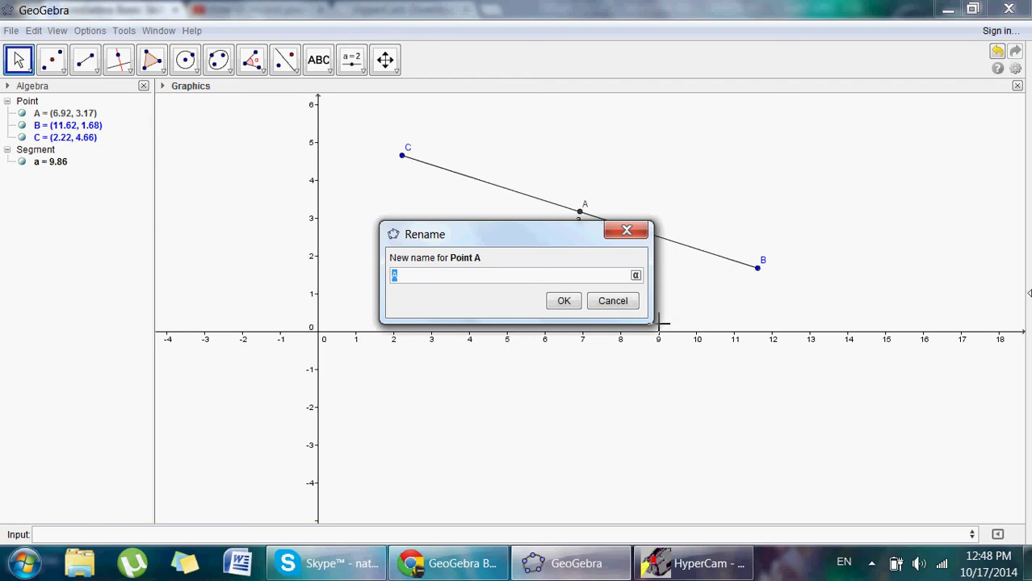
key("Return")
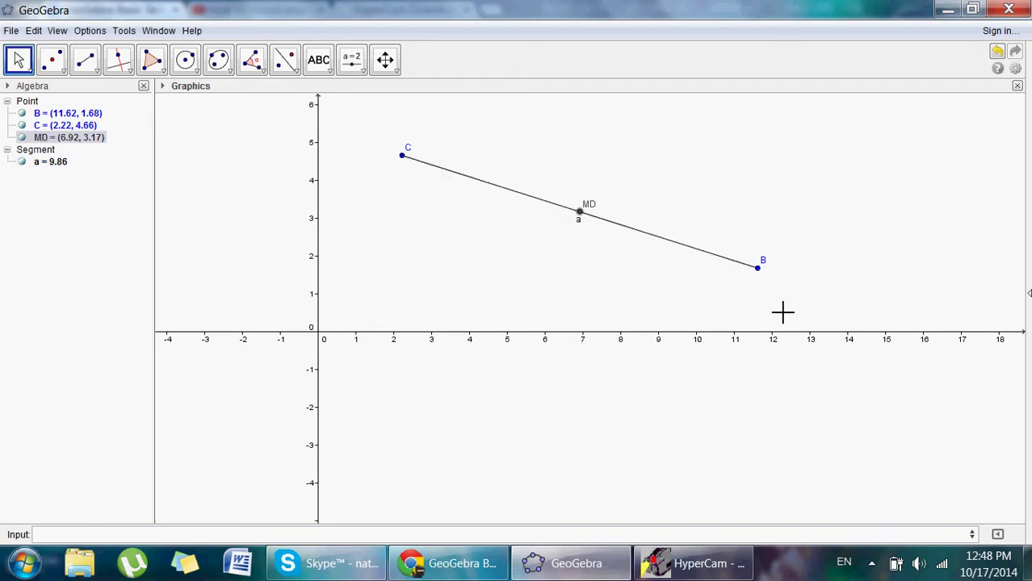
Step: Review the next skills in the GeoGebra Basic Skills Checklist in Chrome, return to GeoGebra and minimize the HyperCam window
key("F2")
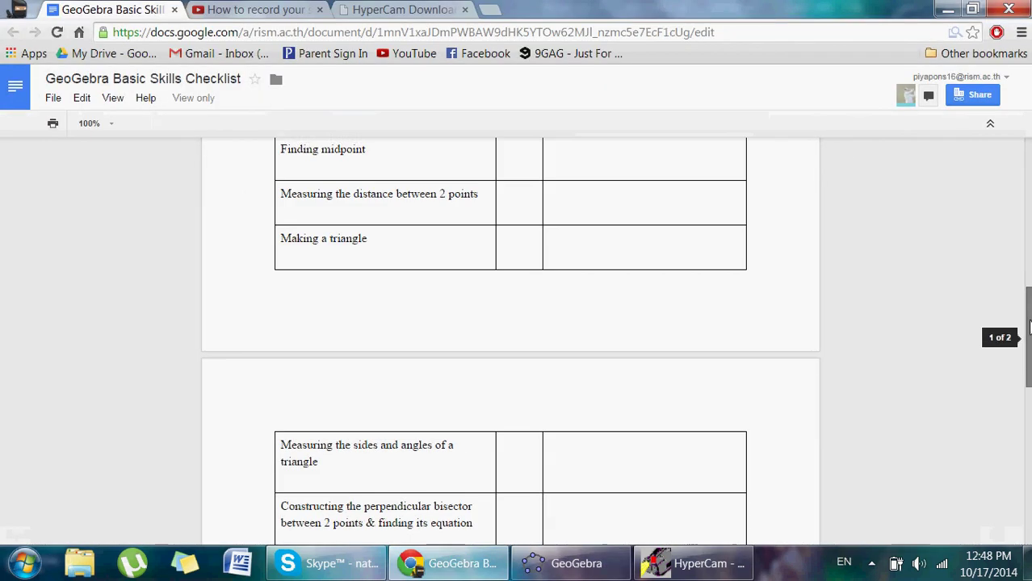
scroll(1029, 327, "down", 1)
key("F2")
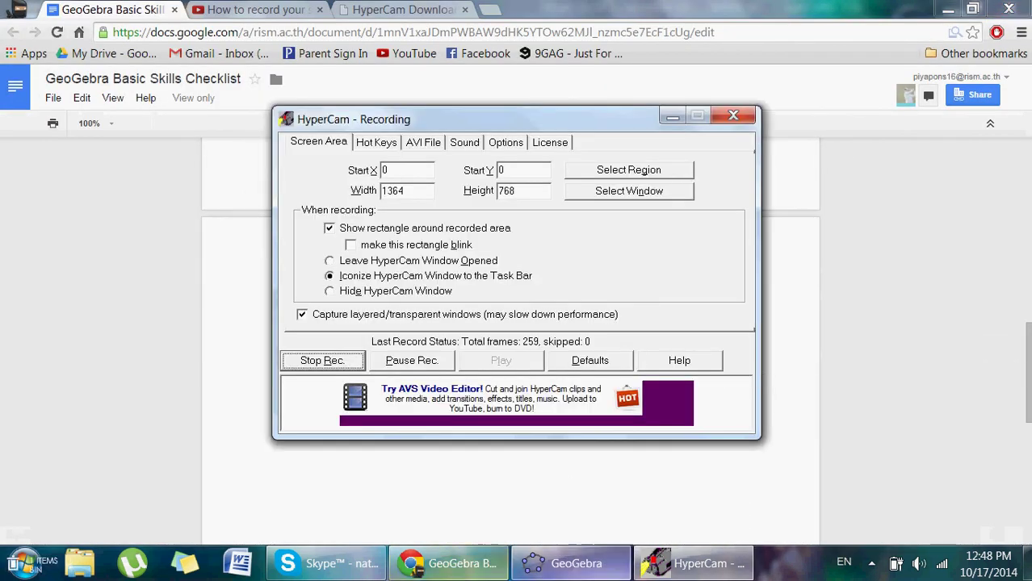
left_click(575, 563)
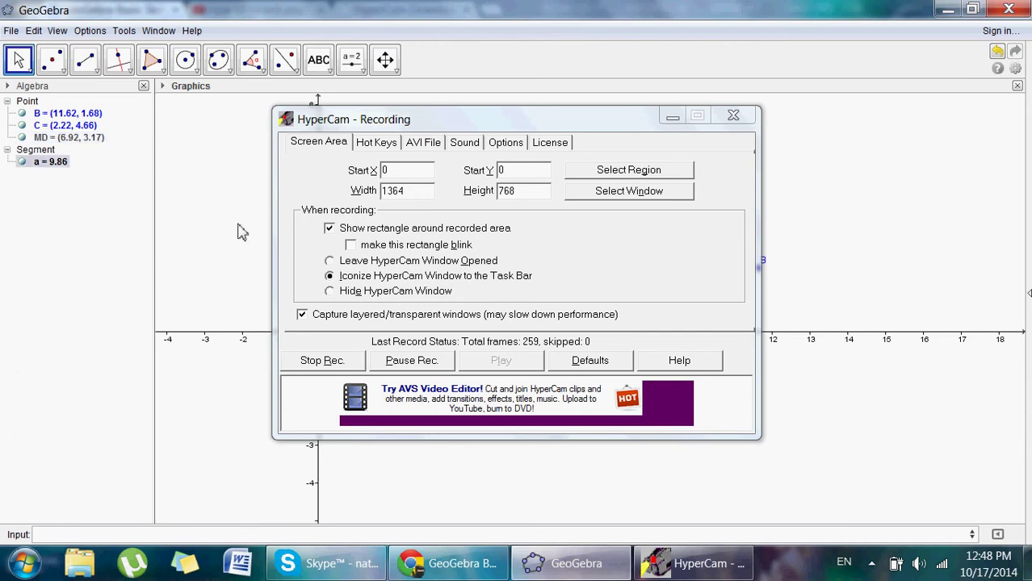
left_click(672, 117)
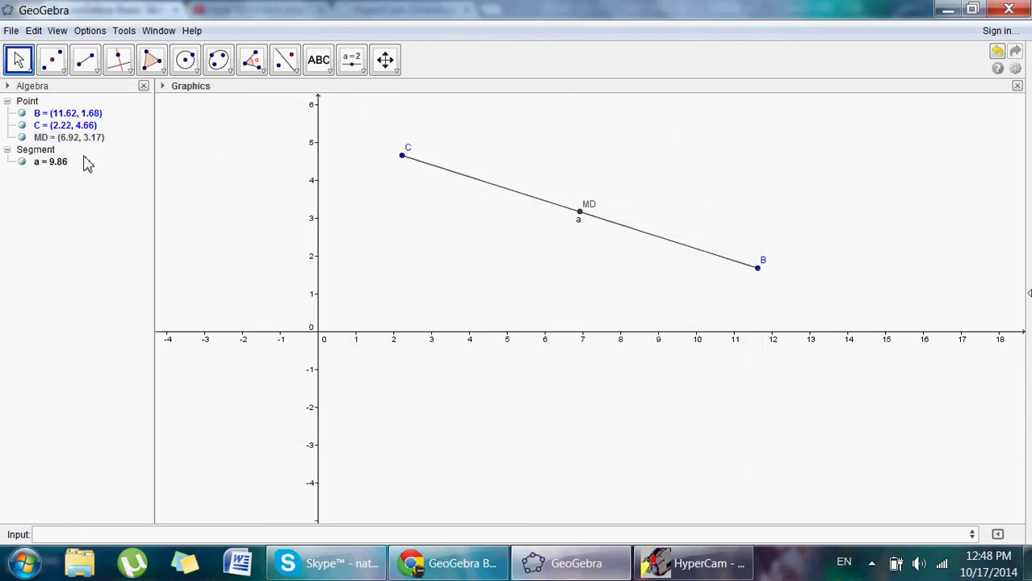
Step: Undo the midpoint, the segment and its endpoints until the graph is empty
key("ctrl+z")
key("ctrl+z")
key("ctrl+z")
key("ctrl+z")
key("ctrl+z")
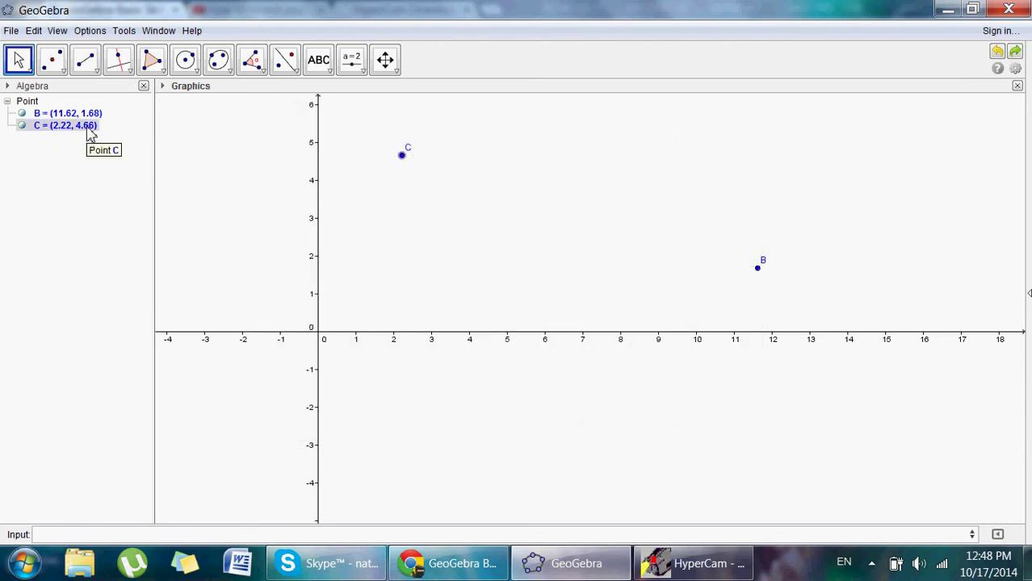
key("alt")
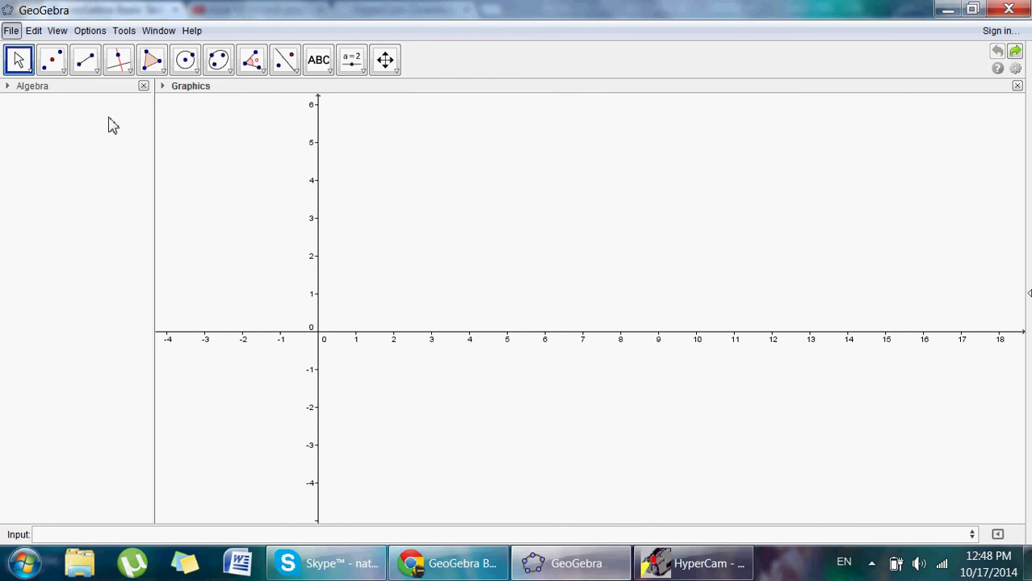
Step: Check the checklist's triangle measurement item in Chrome, and in GeoGebra place points at about (1.44, 6.06), (6.26, 2.2) and (1.46, 0)
left_click(448, 563)
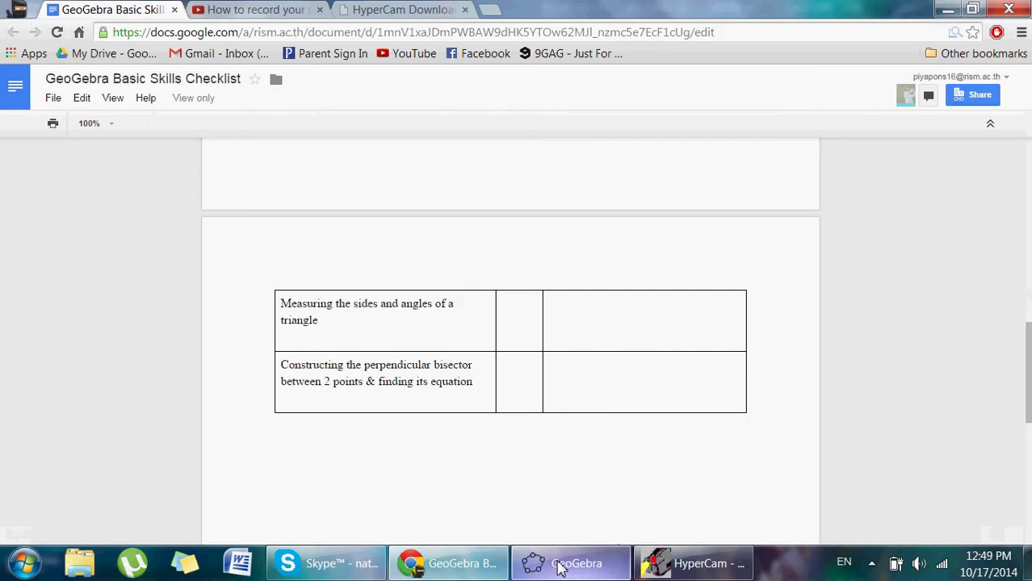
left_click(569, 563)
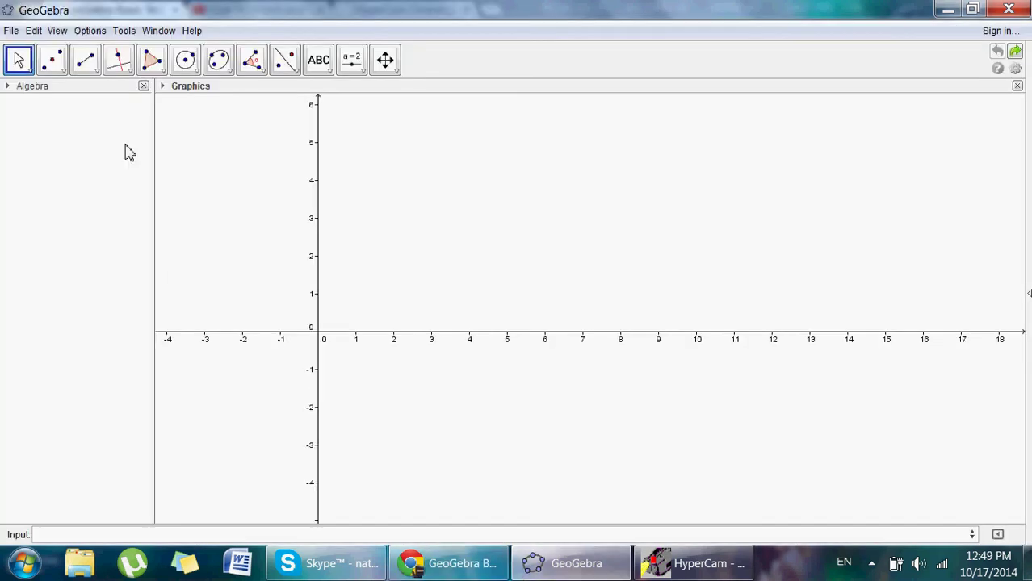
left_click(52, 60)
left_click(52, 59)
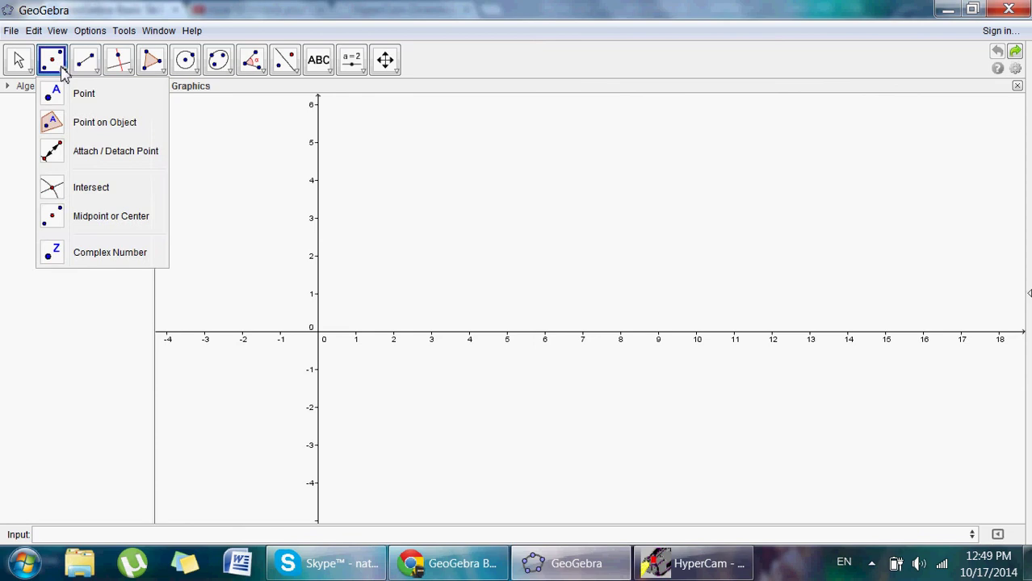
left_click(73, 90)
left_click(373, 101)
left_click(555, 248)
left_click(373, 331)
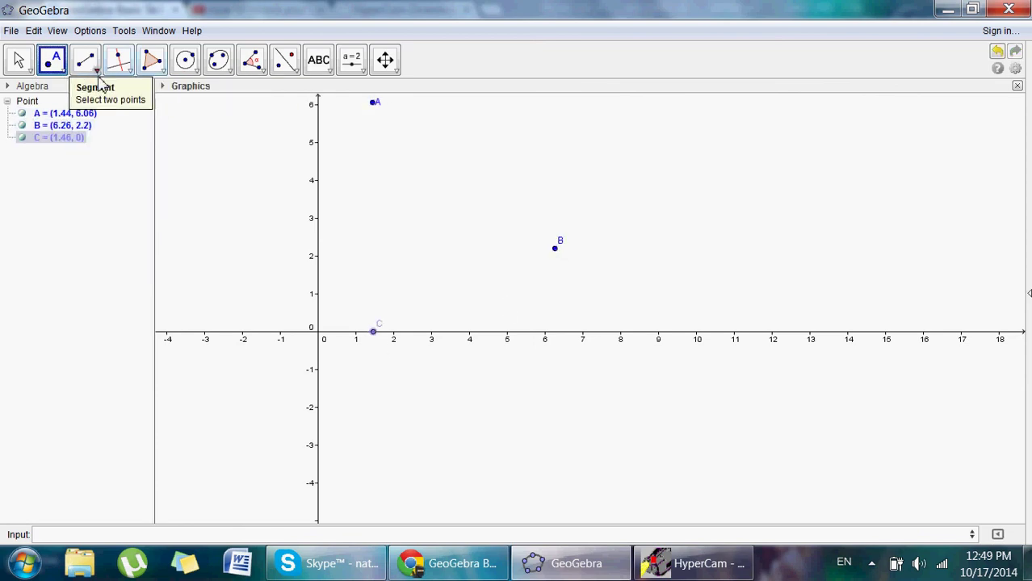
Step: Connect points A, B and C with three segments to form a triangle
left_click(99, 73)
left_click(122, 122)
left_click(373, 102)
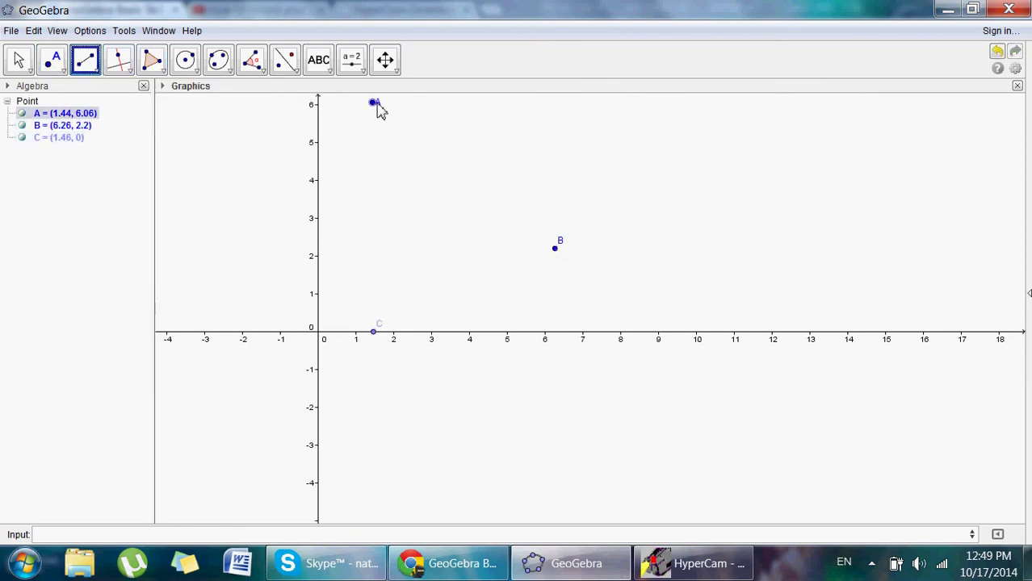
left_click(373, 331)
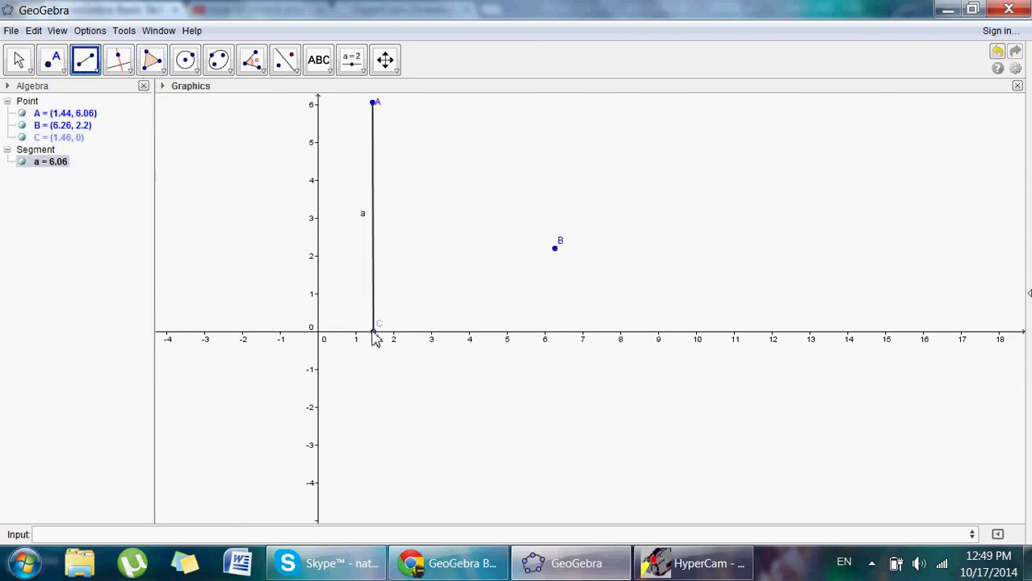
left_click(555, 248)
left_click(373, 331)
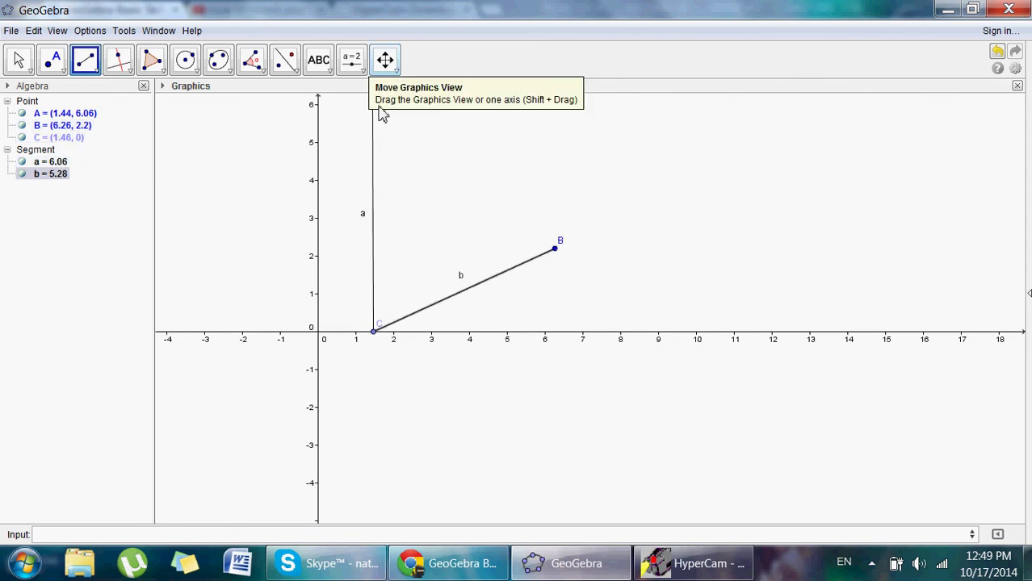
left_click(554, 247)
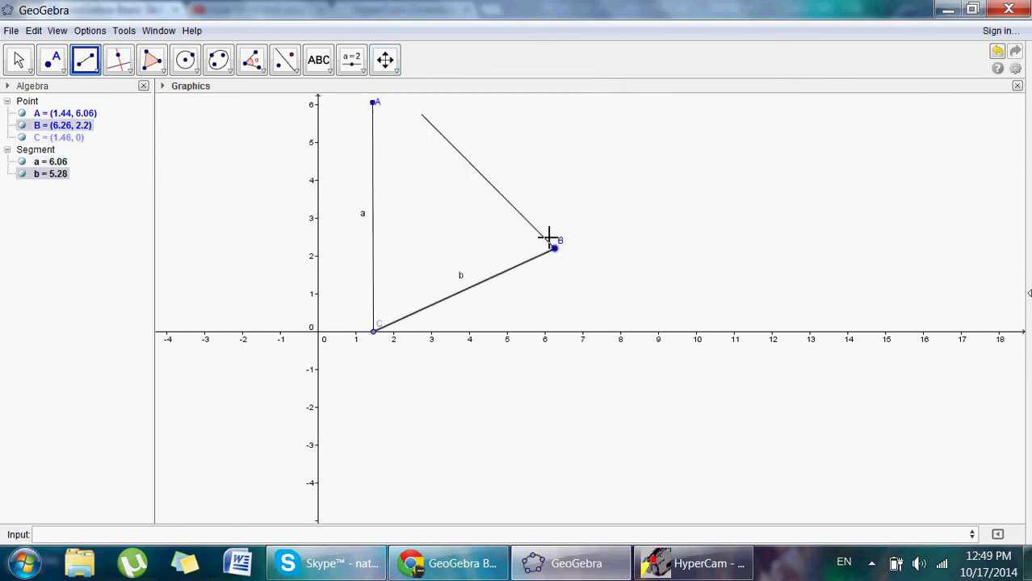
left_click(374, 104)
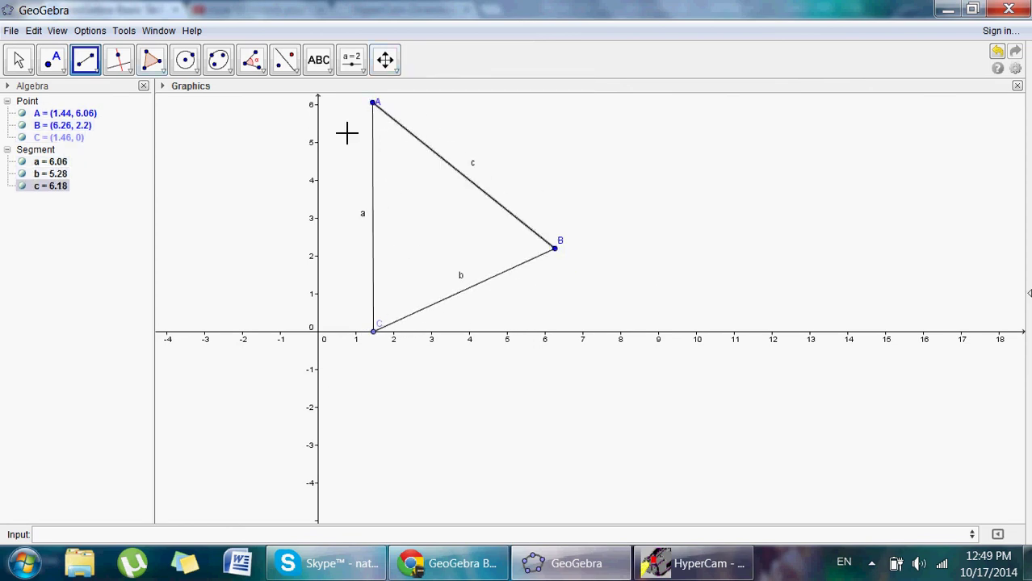
Step: Try to measure the angle at vertex C from point A to a new point near side b, and undo the result
left_click(260, 76)
left_click(278, 94)
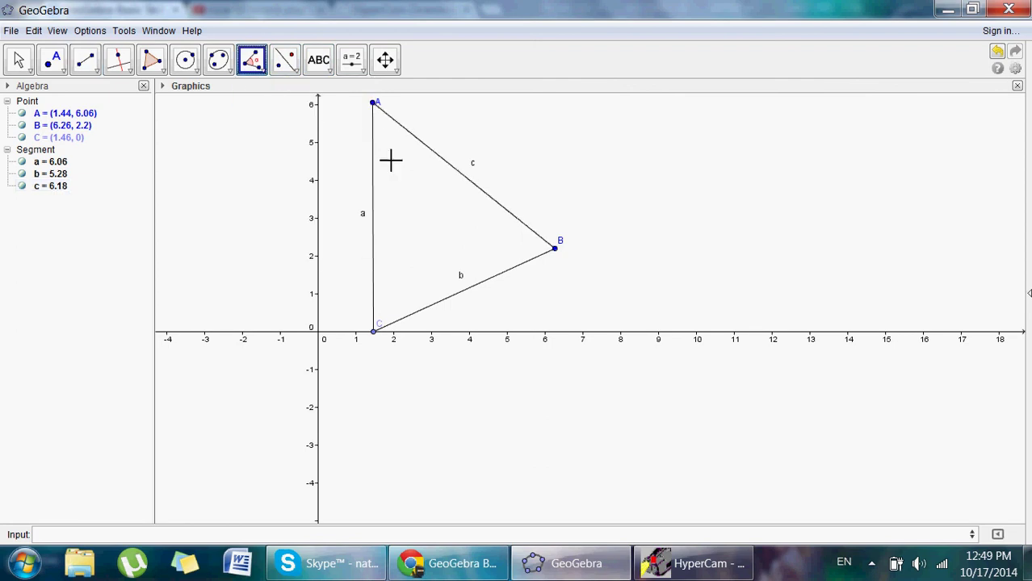
left_click(375, 105)
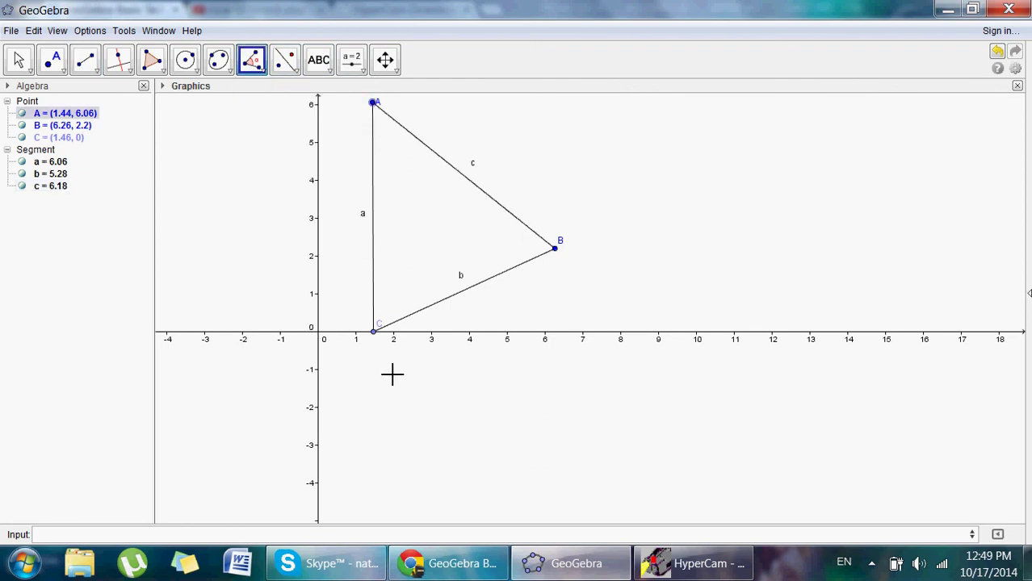
left_click(374, 332)
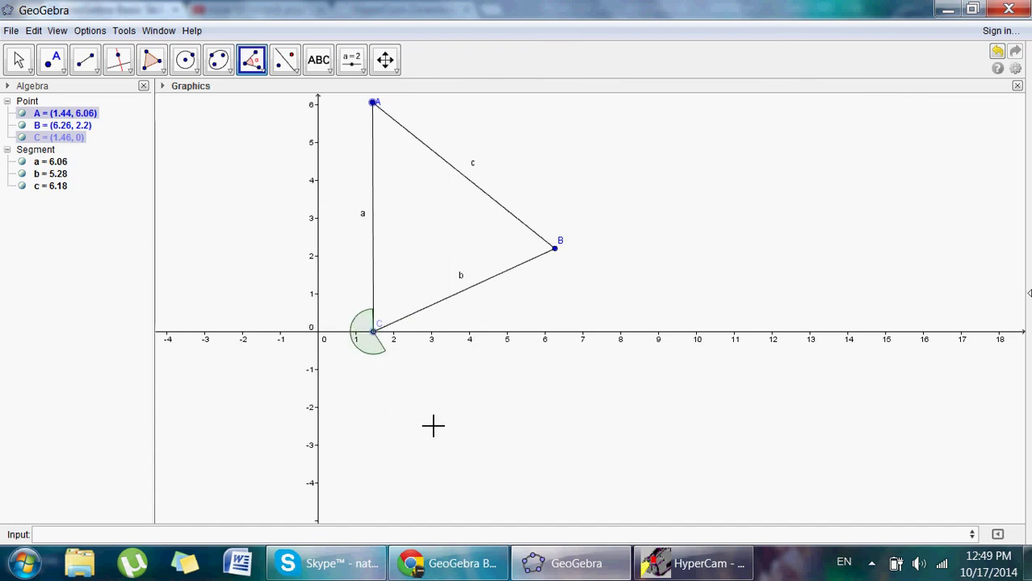
left_click(477, 298)
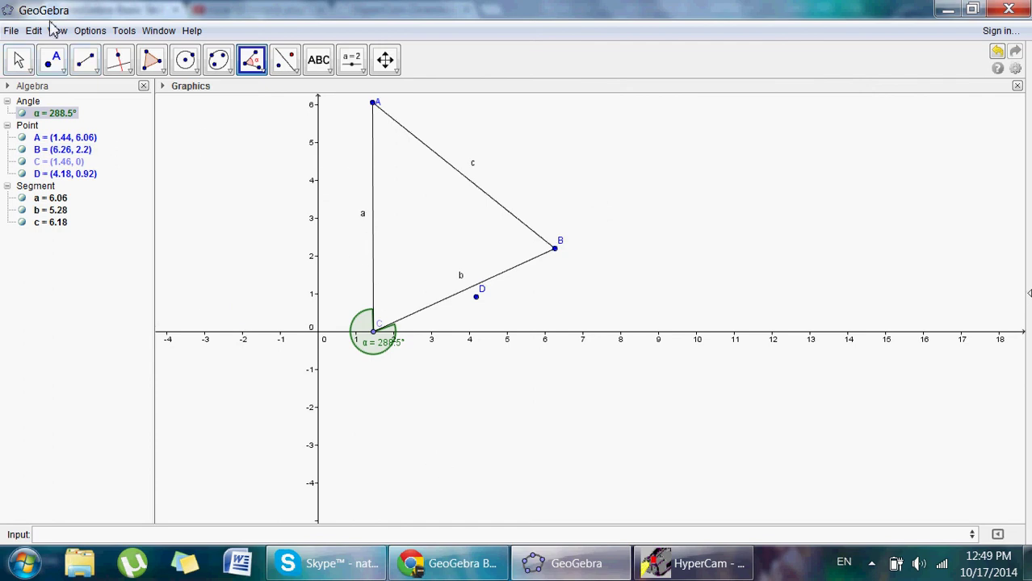
key("ctrl+z")
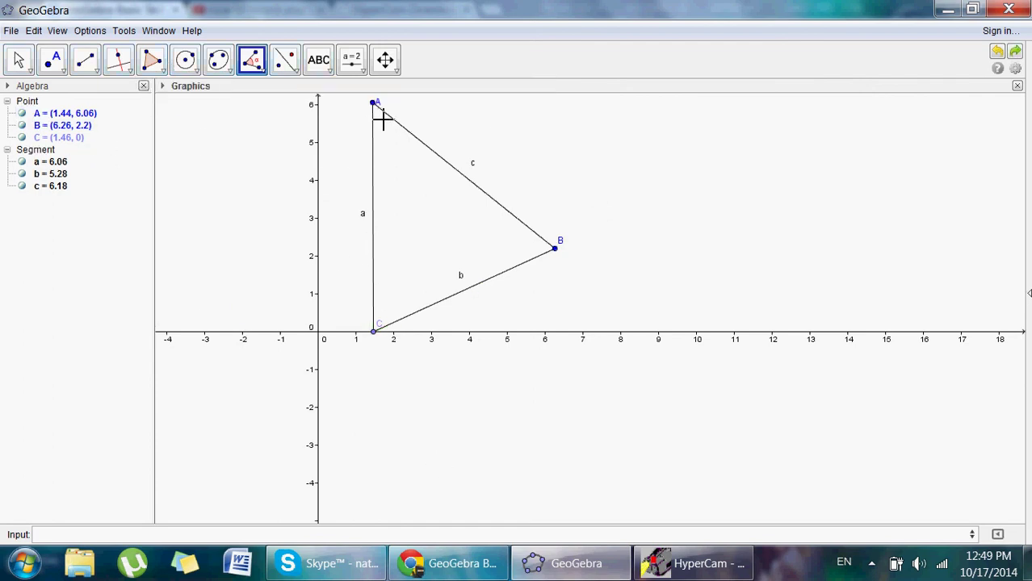
Step: Try to measure the angle at vertex A by choosing points B, A and C in that order, and undo it
left_click(555, 248)
left_click(373, 103)
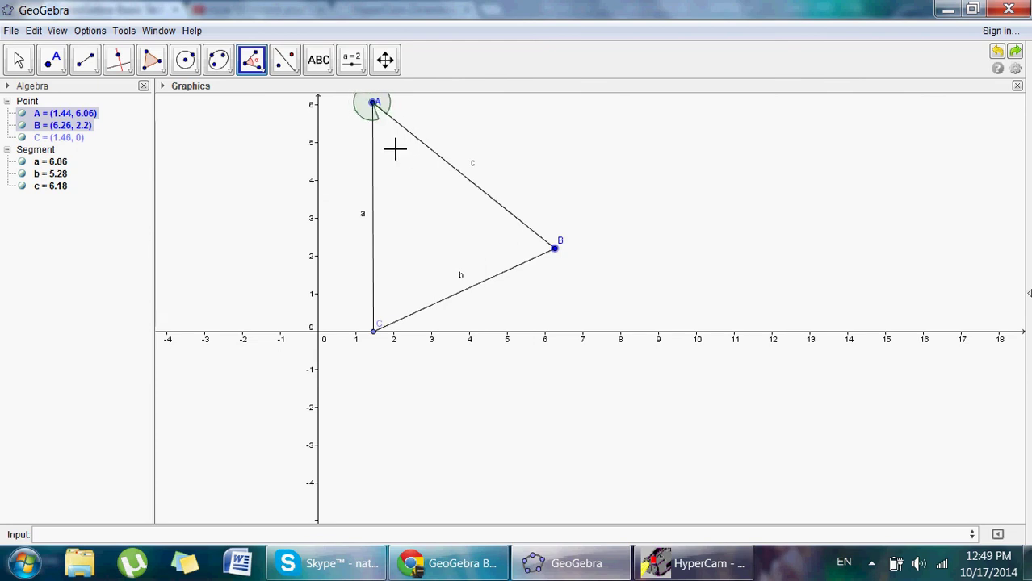
left_click(376, 333)
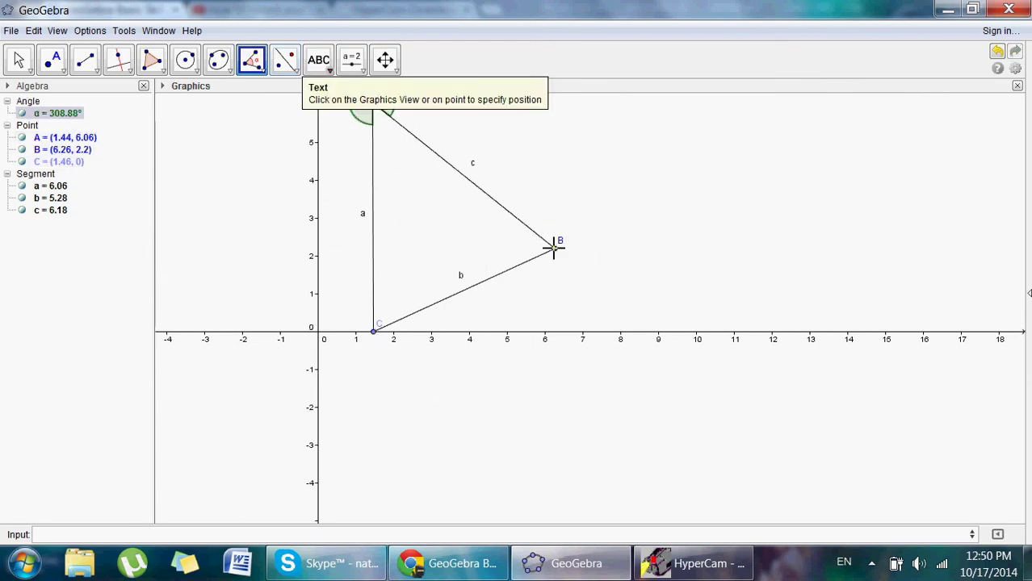
key("ctrl+z")
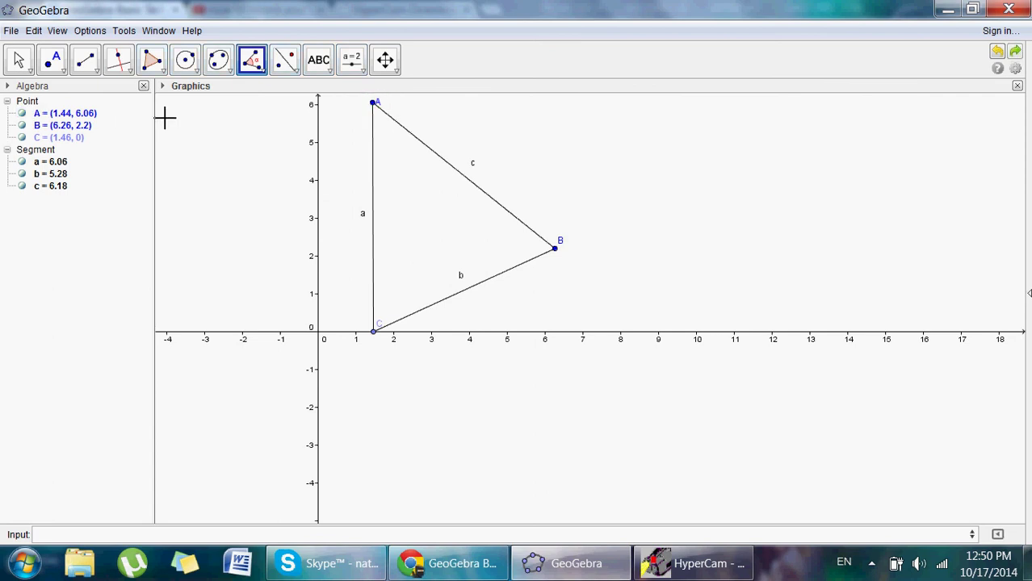
Step: Measure the triangle's angle at C from point B to a new point at about (1.52, 1.82) beside side a
left_click(517, 270)
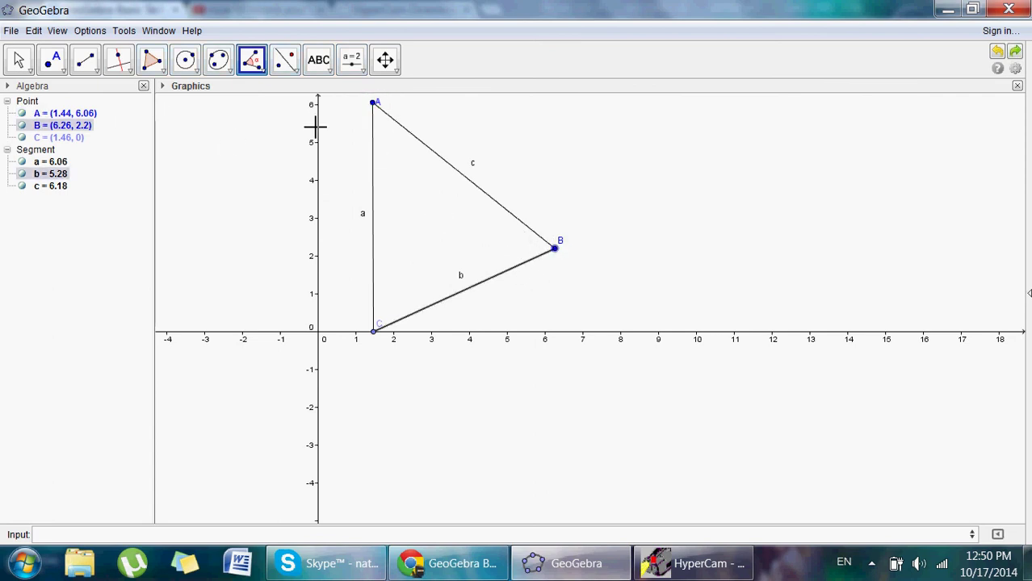
left_click(376, 333)
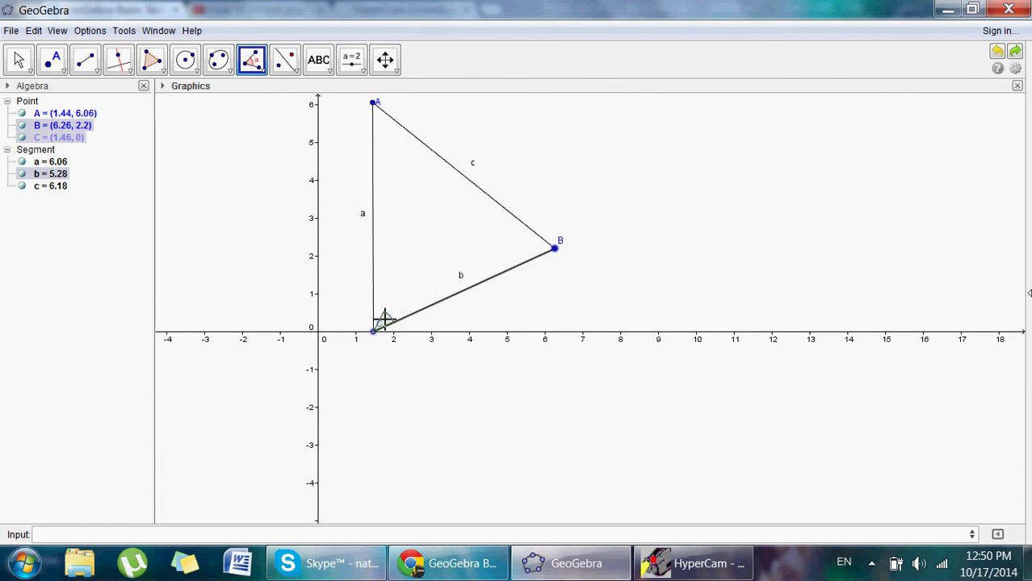
left_click(375, 263)
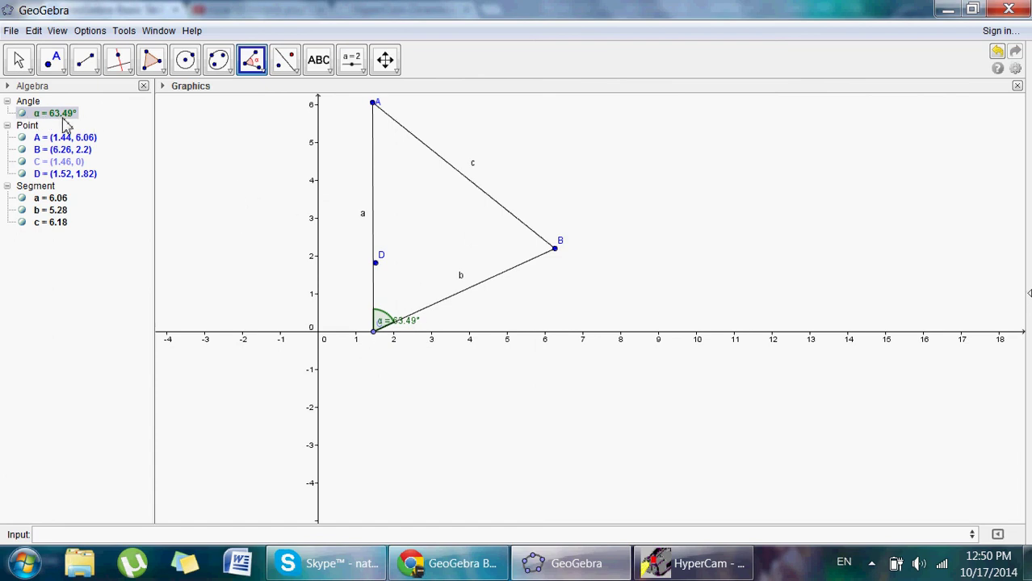
Step: Undo the angle measurement, the triangle's segments and its points until the graph is empty
key("ctrl+z")
key("ctrl+z")
key("ctrl+z")
key("ctrl+z")
key("ctrl+z")
key("ctrl+z")
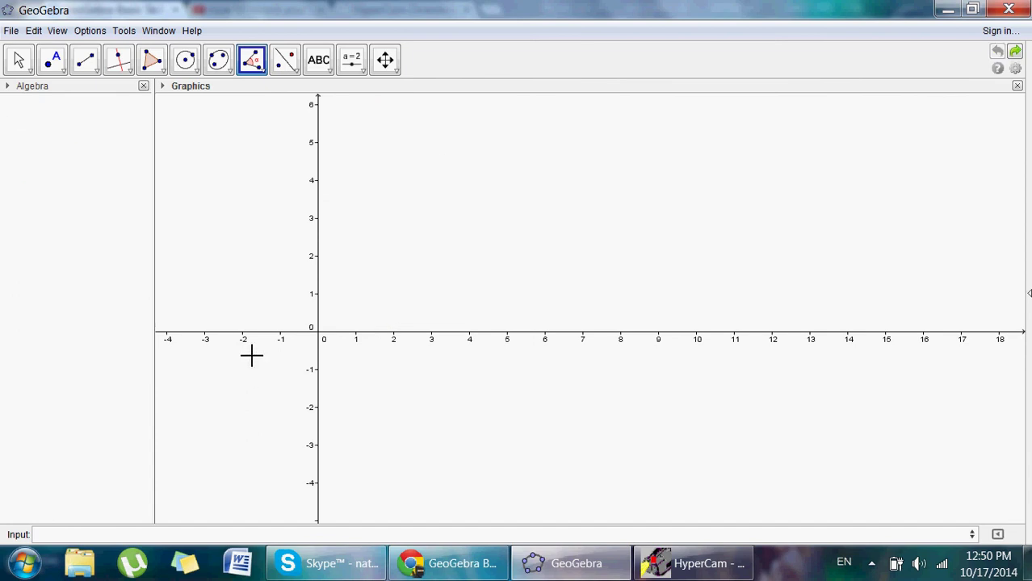
left_click(54, 65)
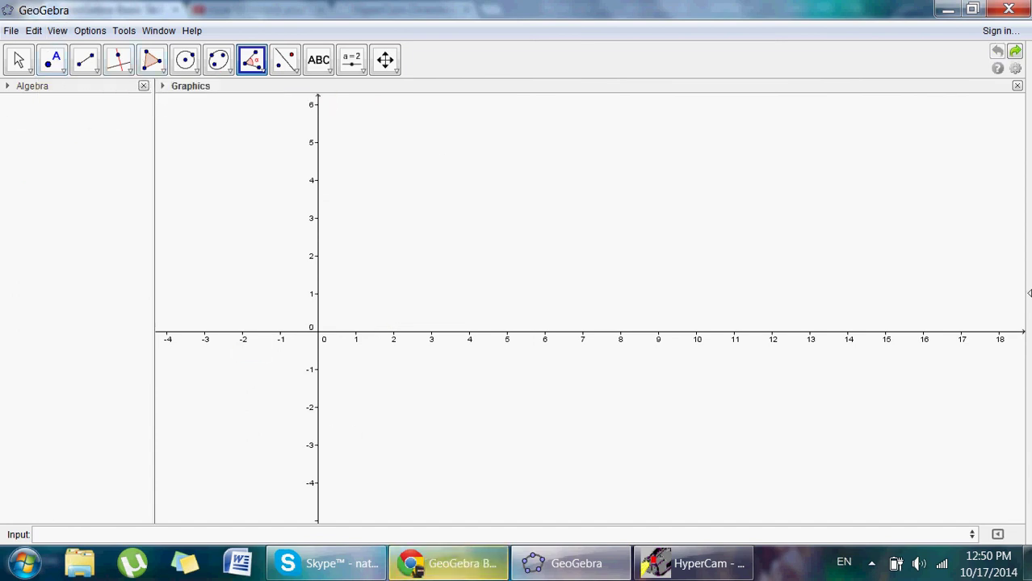
left_click(173, 274)
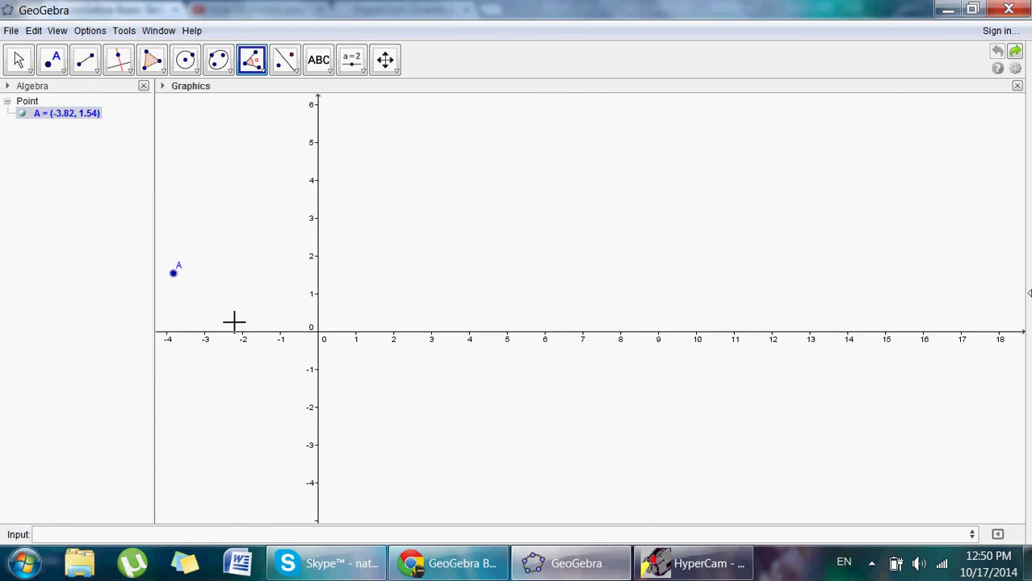
left_click(70, 118)
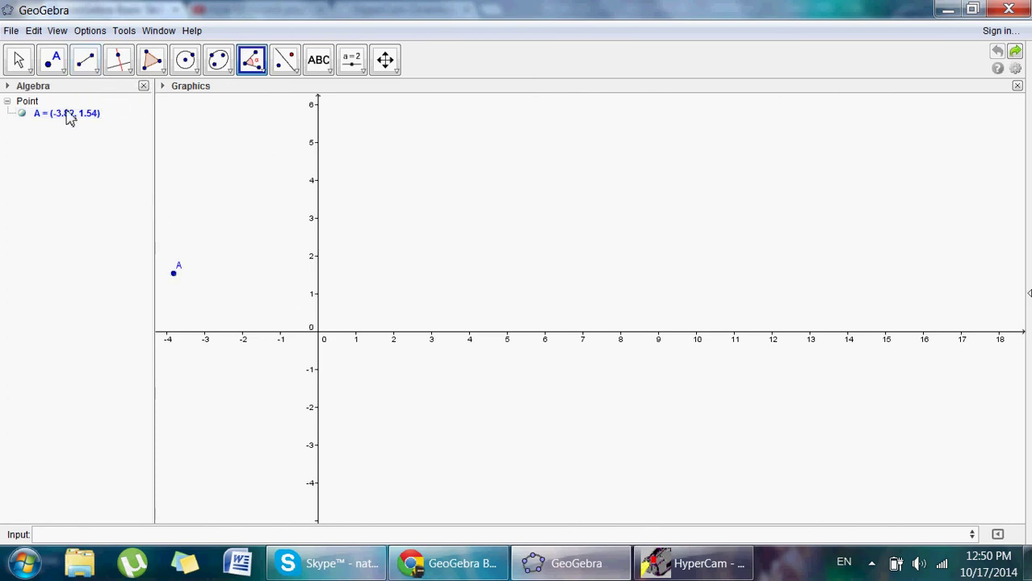
left_click(69, 118)
key("Delete")
Step: Place points at about (2.66, 3.26) and (8.54, 5.14) and connect them with a segment
left_click(53, 63)
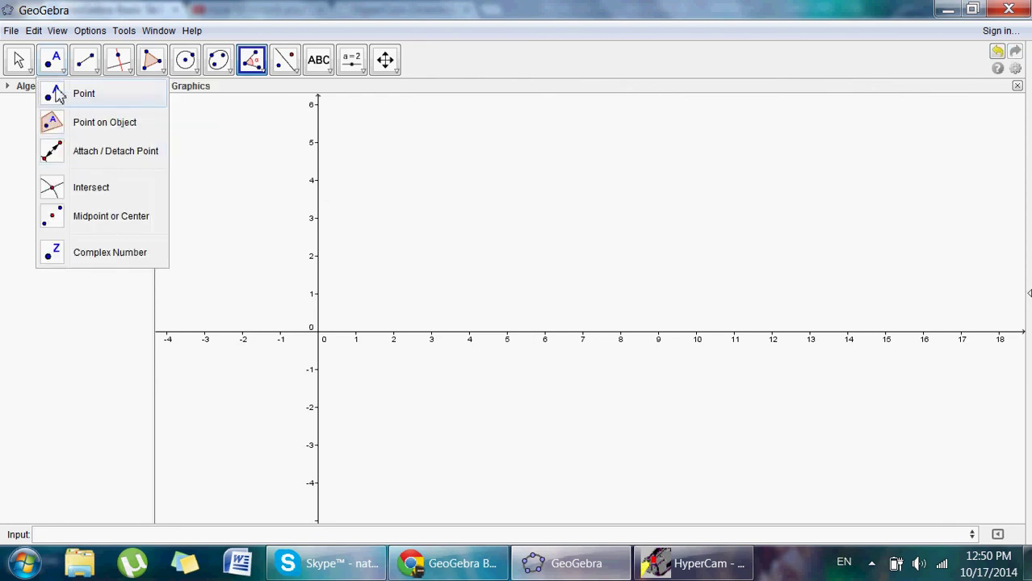
left_click(63, 94)
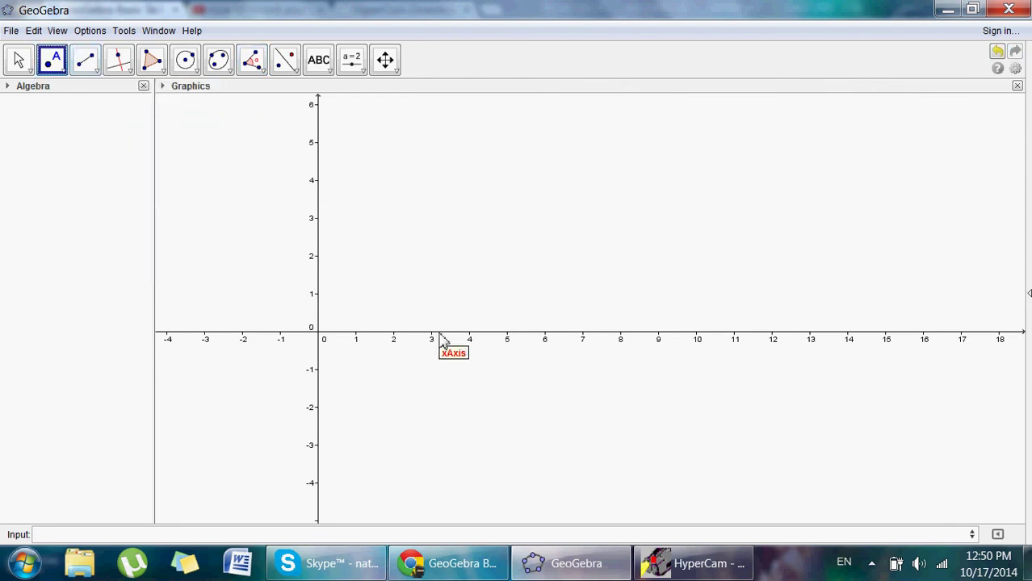
left_click(418, 208)
left_click(641, 137)
left_click(89, 63)
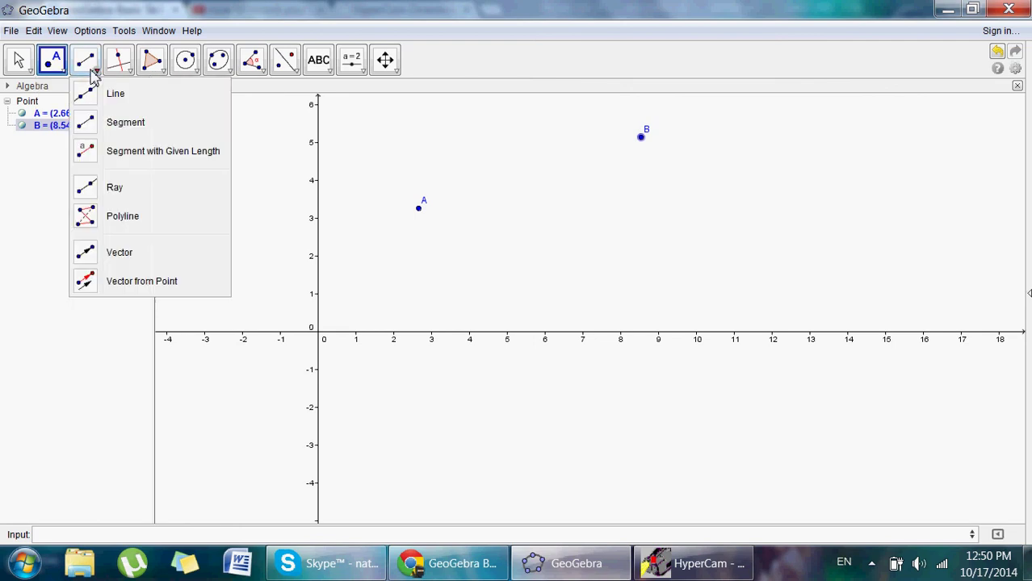
left_click(120, 122)
left_click(418, 209)
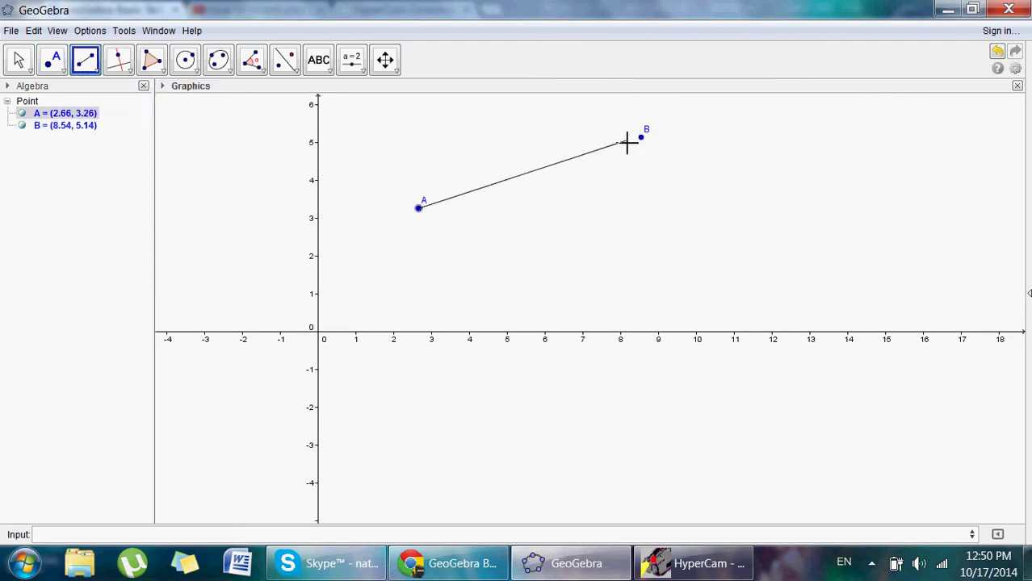
left_click(641, 137)
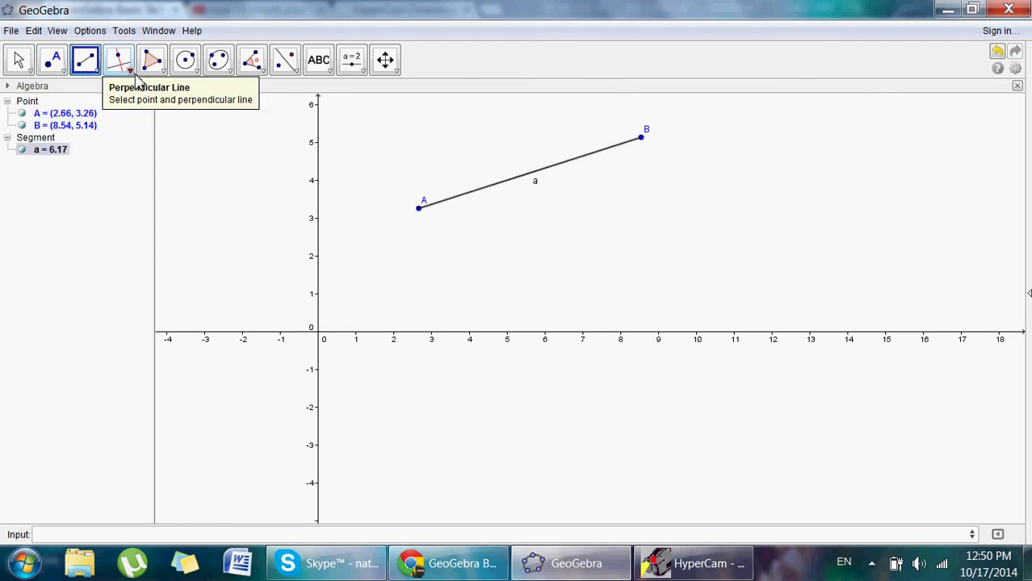
Step: Construct the perpendicular bisector of segment AB from its two endpoints
left_click(130, 72)
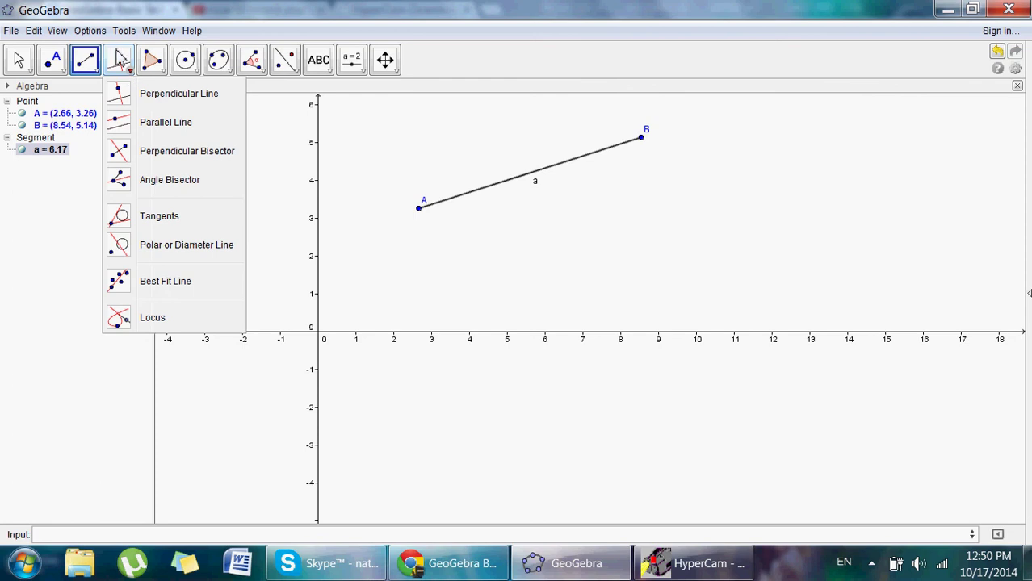
left_click(200, 162)
left_click(418, 211)
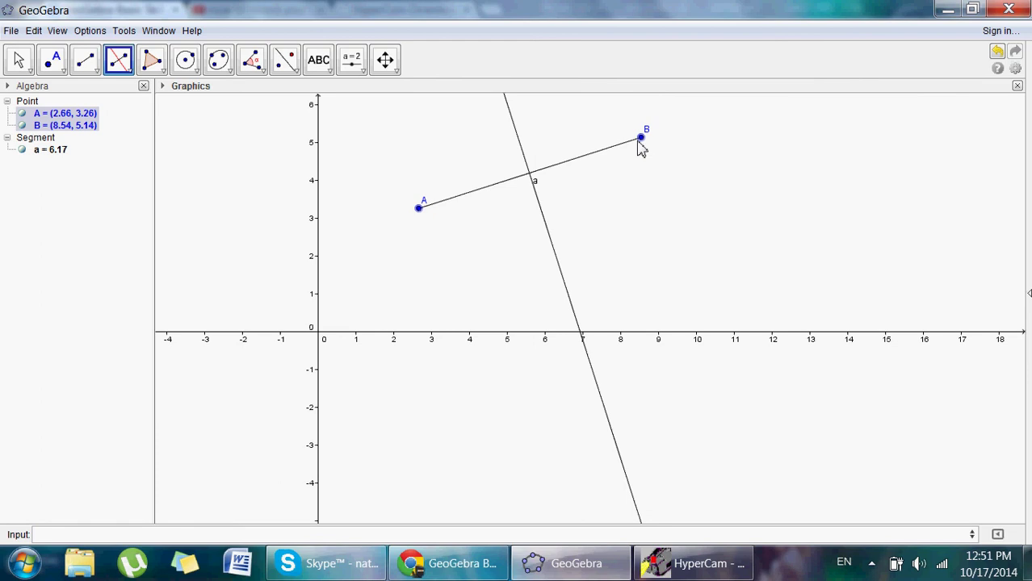
left_click(640, 144)
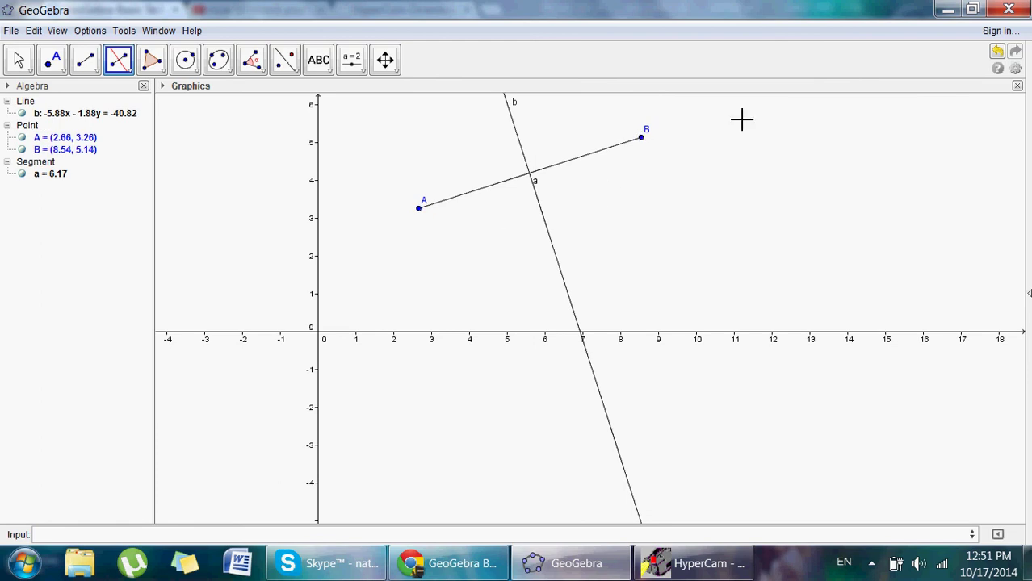
Step: Switch the perpendicular bisector's equation to the form y = m x + b
left_click(16, 64)
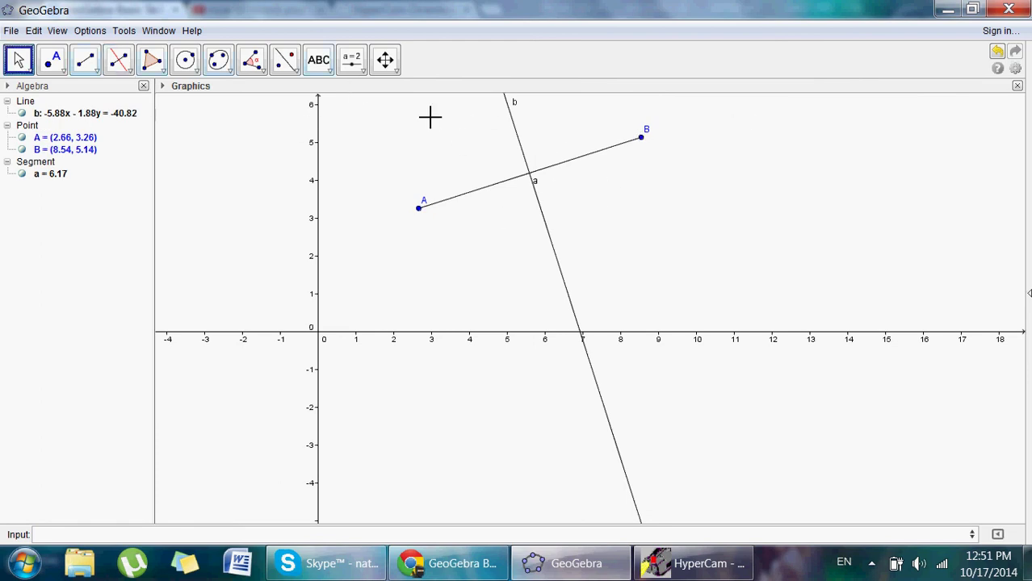
left_click_drag(474, 126, 595, 194)
left_click_drag(547, 97, 553, 135)
scroll(415, 127, "down", 5)
scroll(416, 128, "up", 4)
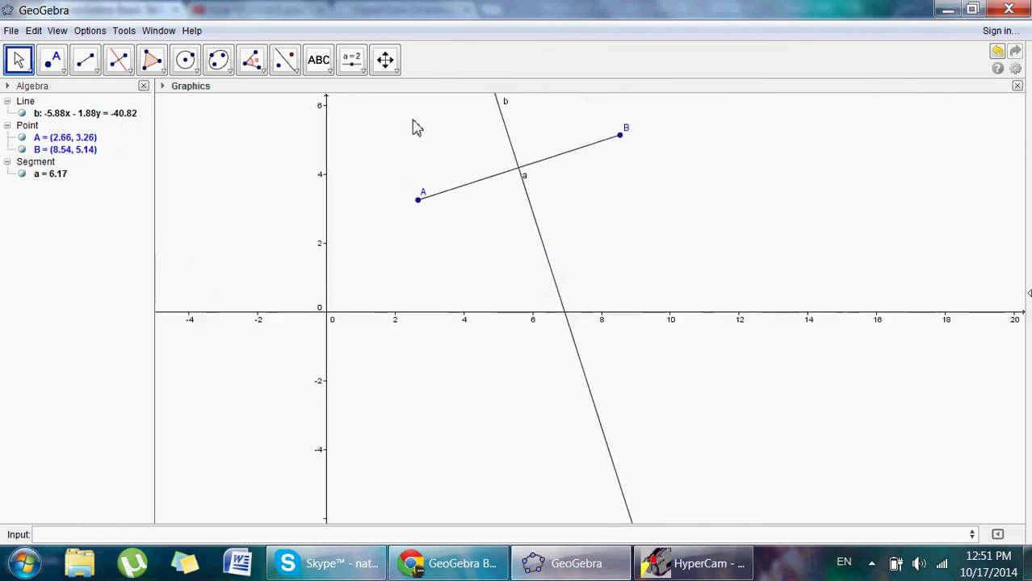
scroll(415, 127, "up", 3)
scroll(416, 128, "down", 1)
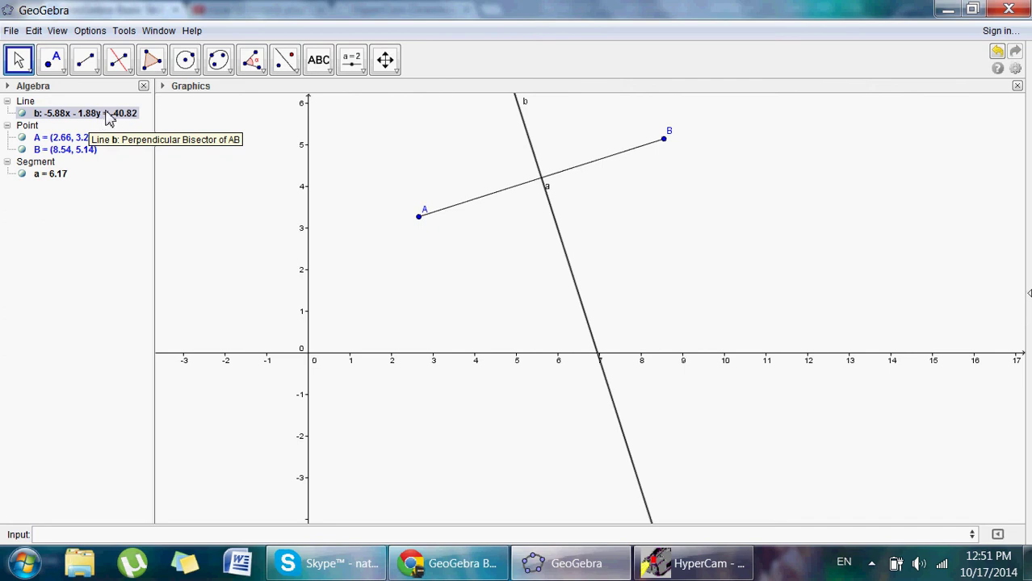
right_click(548, 201)
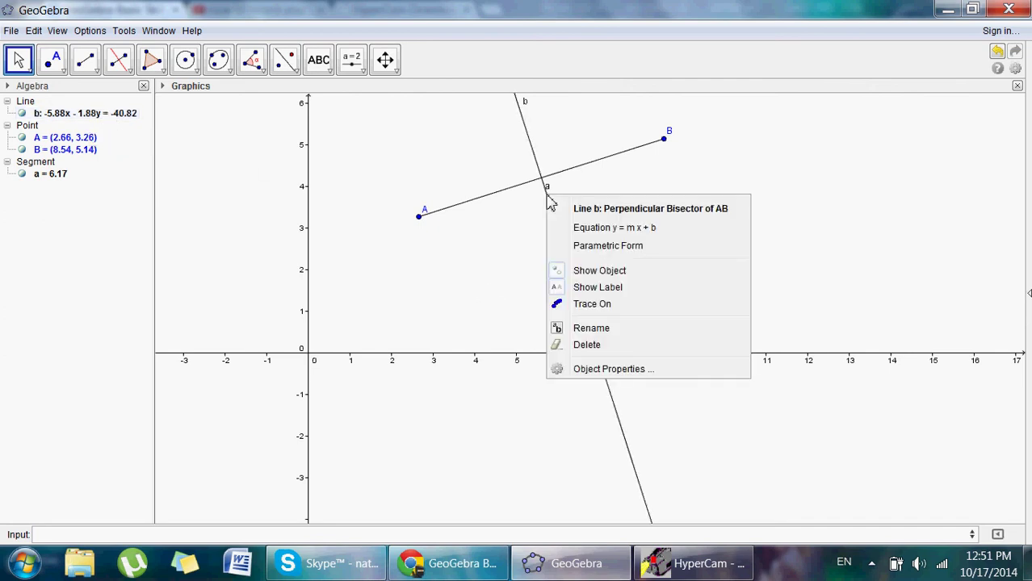
left_click(612, 231)
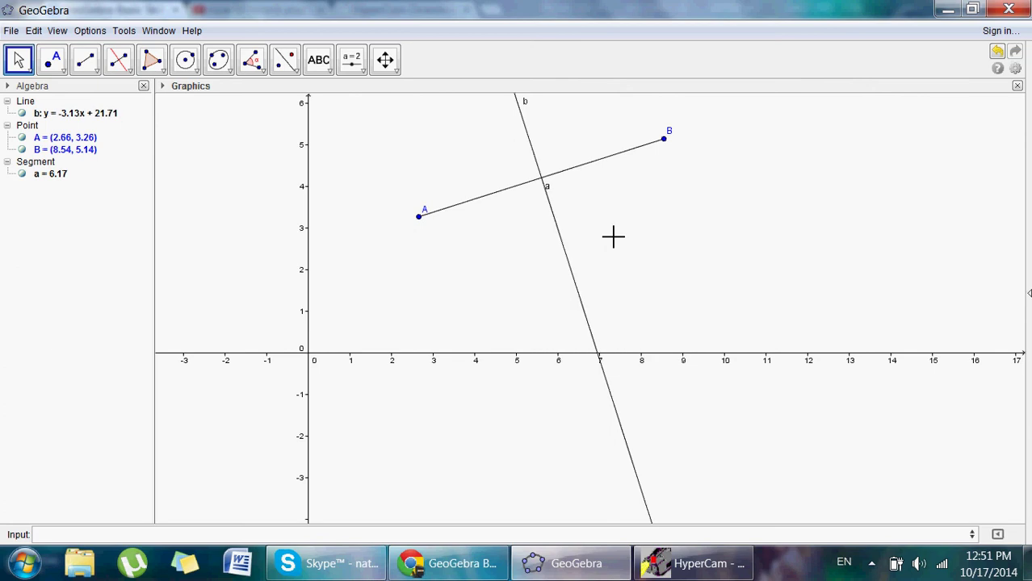
Step: Change the bisector's equation to the form a x + b y = c and back to y = m x + b
right_click(47, 120)
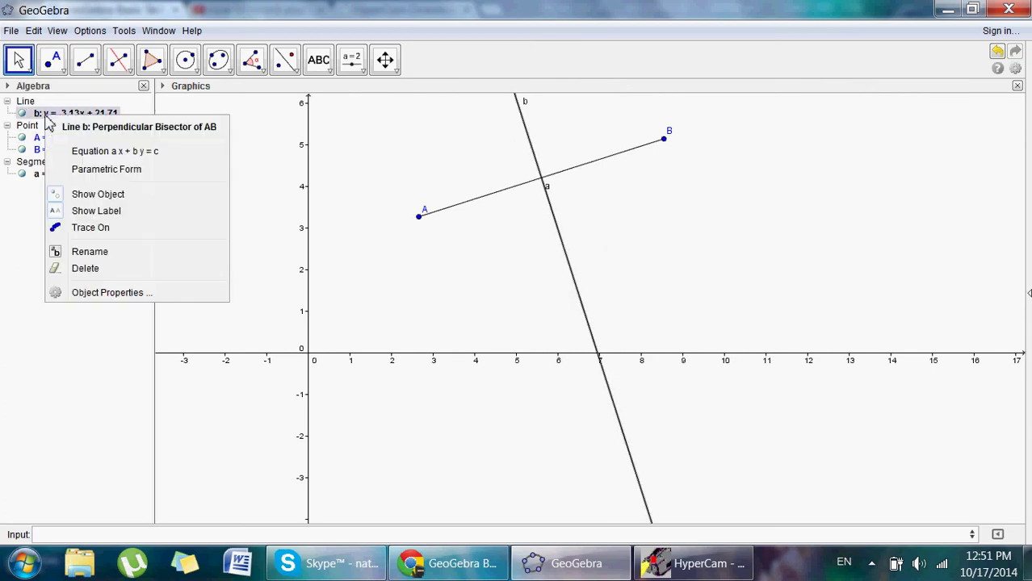
left_click(115, 154)
right_click(115, 124)
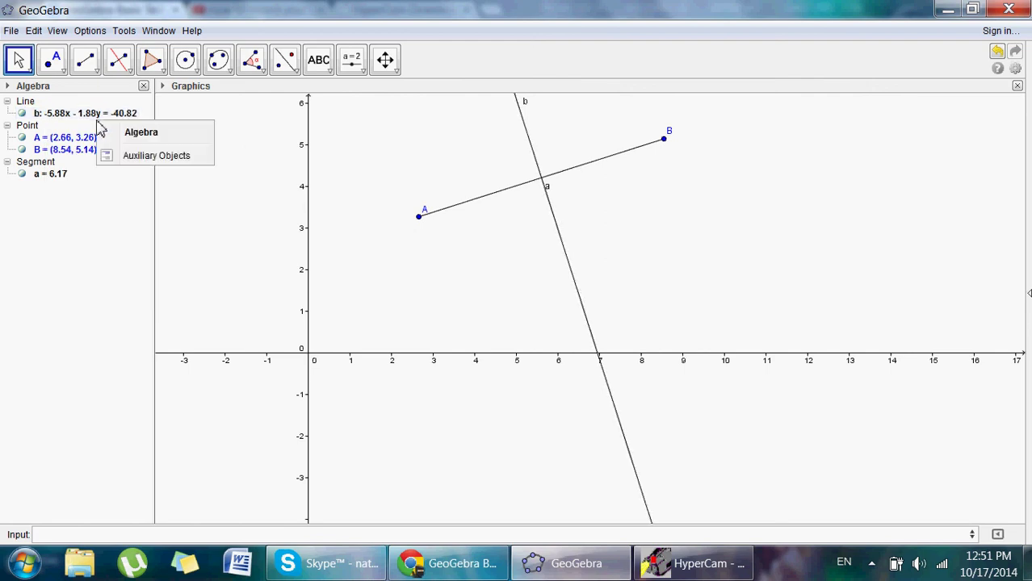
right_click(95, 116)
left_click(134, 147)
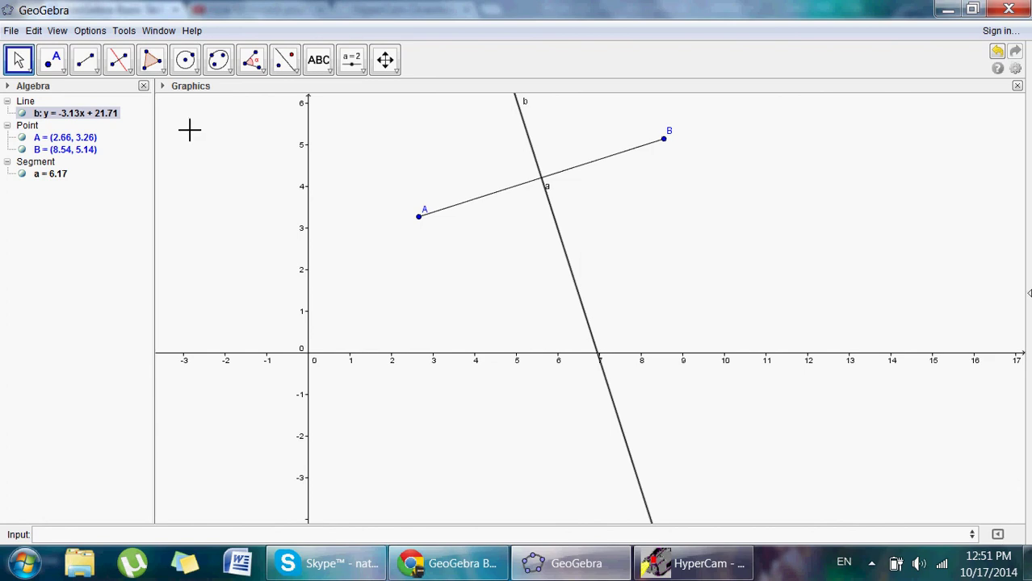
Step: Undo the perpendicular bisector, segment and points until the graph is empty, and bring up the HyperCam window
key("ctrl+z")
key("ctrl+z")
key("ctrl+z")
key("ctrl+z")
key("ctrl+z")
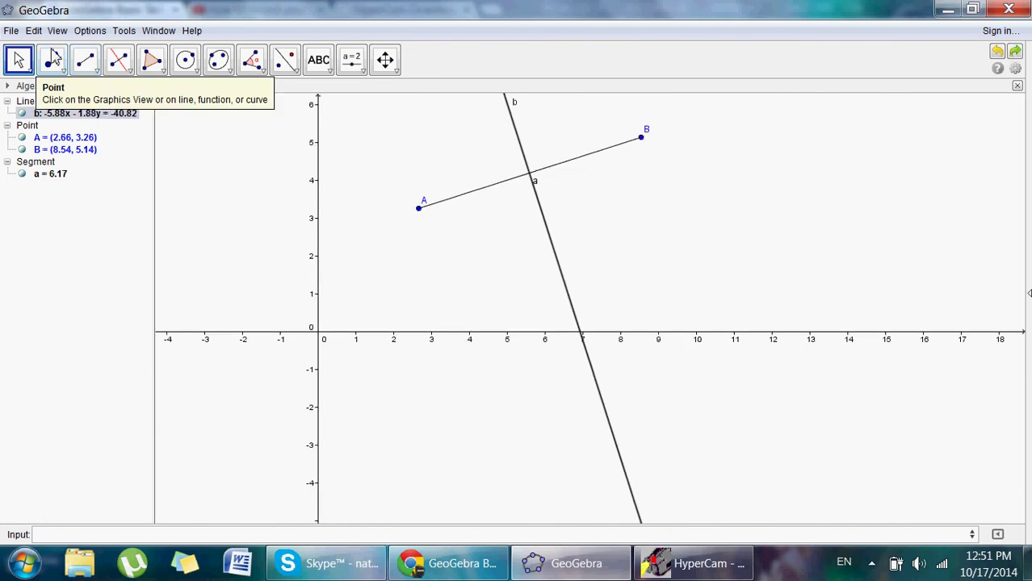
mouse_move(656, 569)
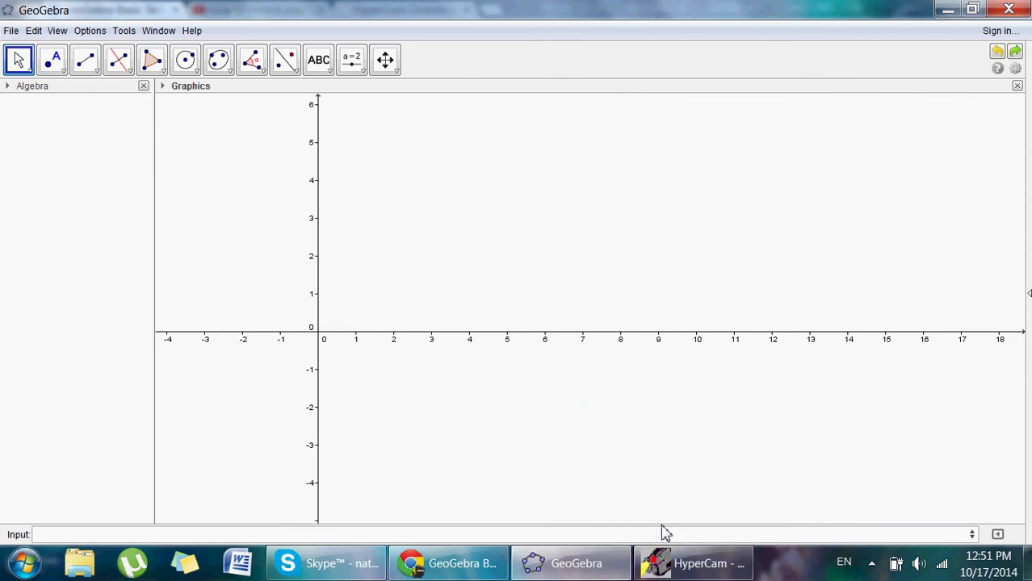
left_click(660, 563)
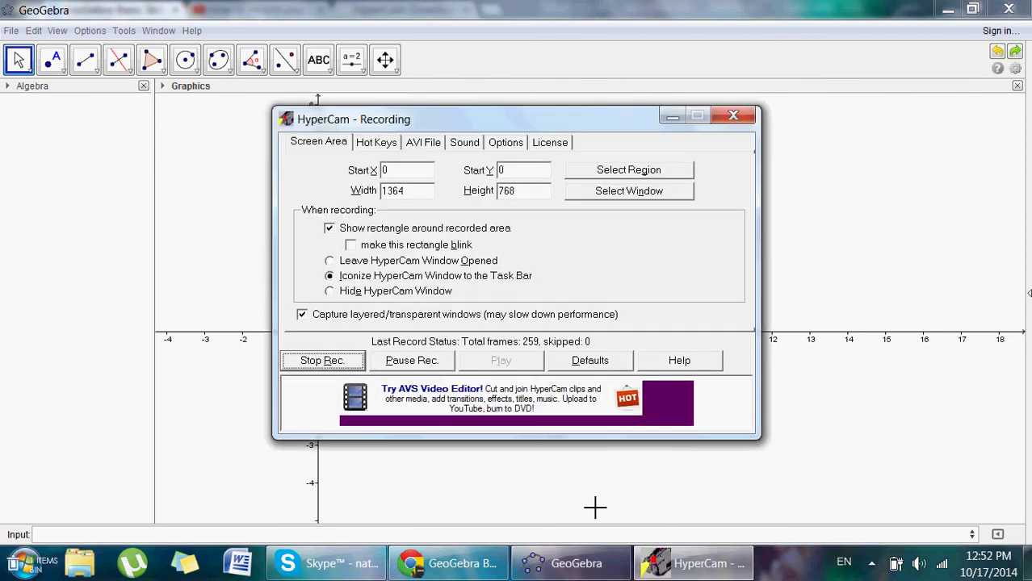